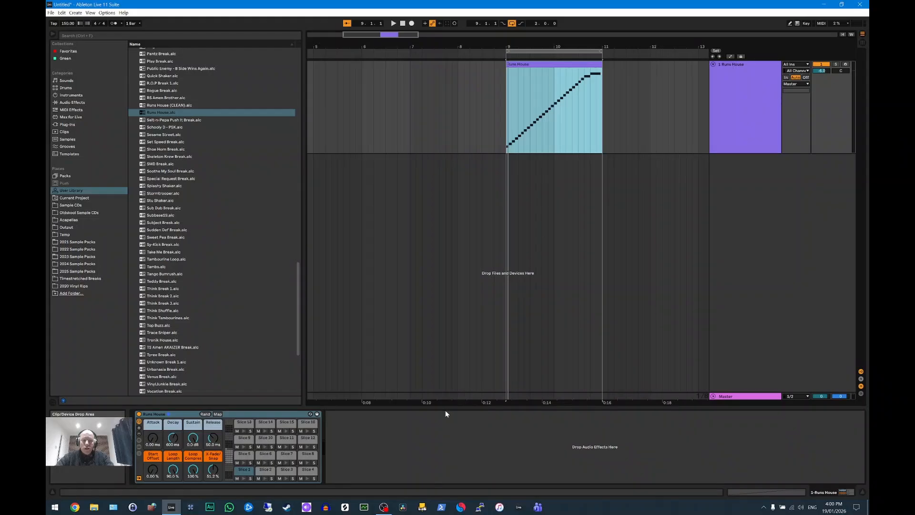
# Audition the rack's sliced drum sounds and play back the Runs House clip.
pyautogui.click(243, 479)
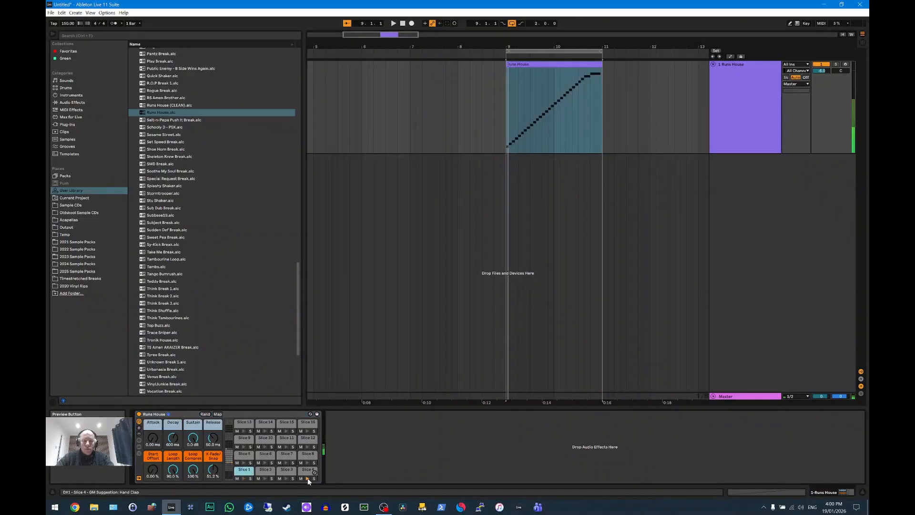
pyautogui.click(543, 65)
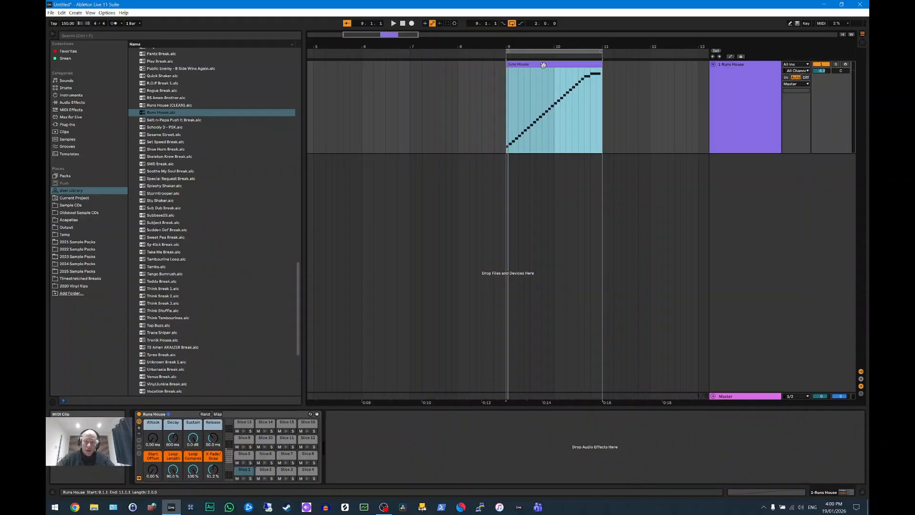
pyautogui.press('space')
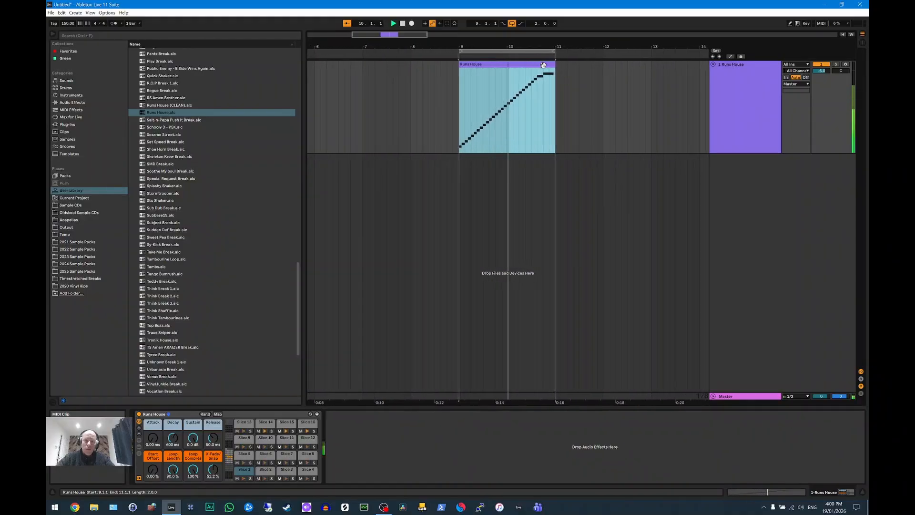
pyautogui.press('space')
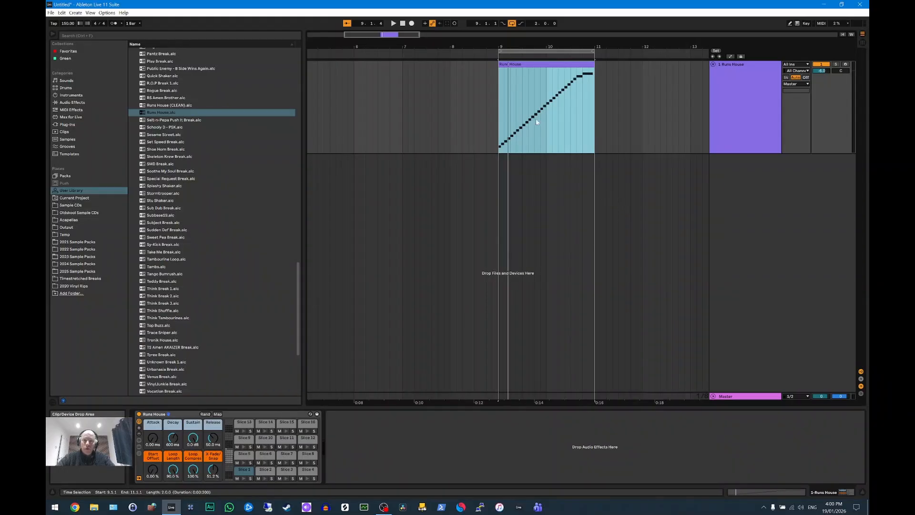
# Lower the Runs House rack's Sustain macro to -4.7 dB with the break playing.
pyautogui.press('space')
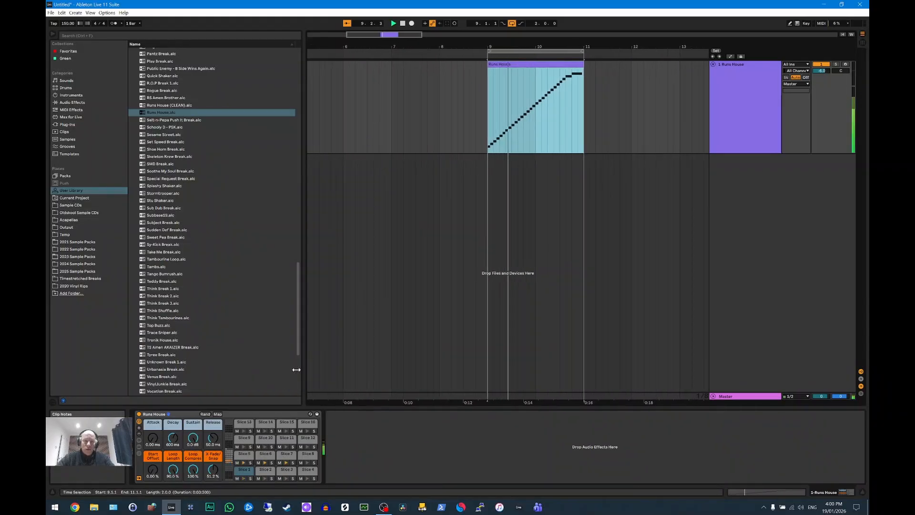
pyautogui.moveTo(193, 439); pyautogui.dragTo(193, 480)
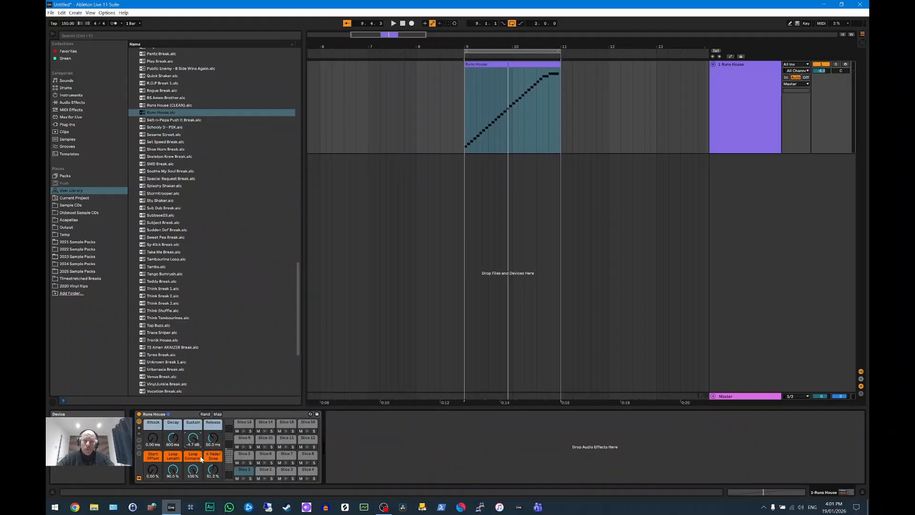
# Open the Runs House clip's notes and move the Slice 17–20 notes down to Slices 9–12.
pyautogui.click(513, 64)
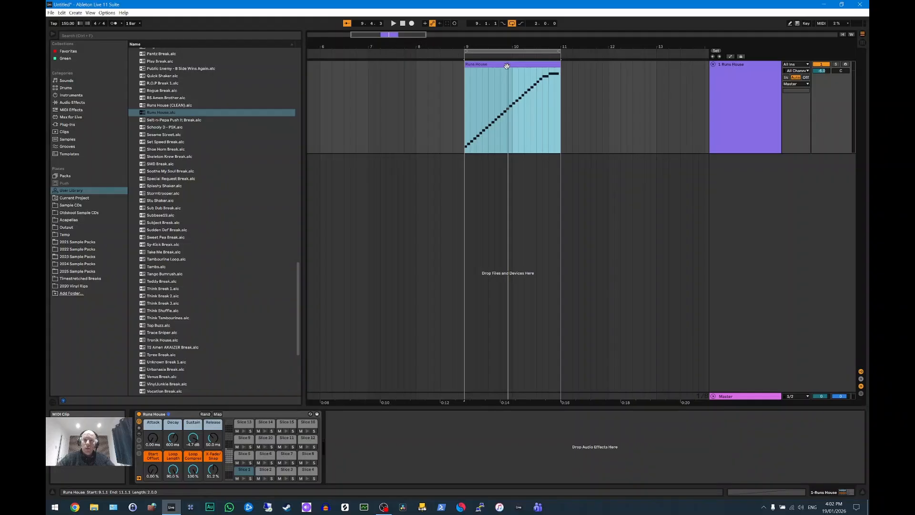
pyautogui.doubleClick(509, 65)
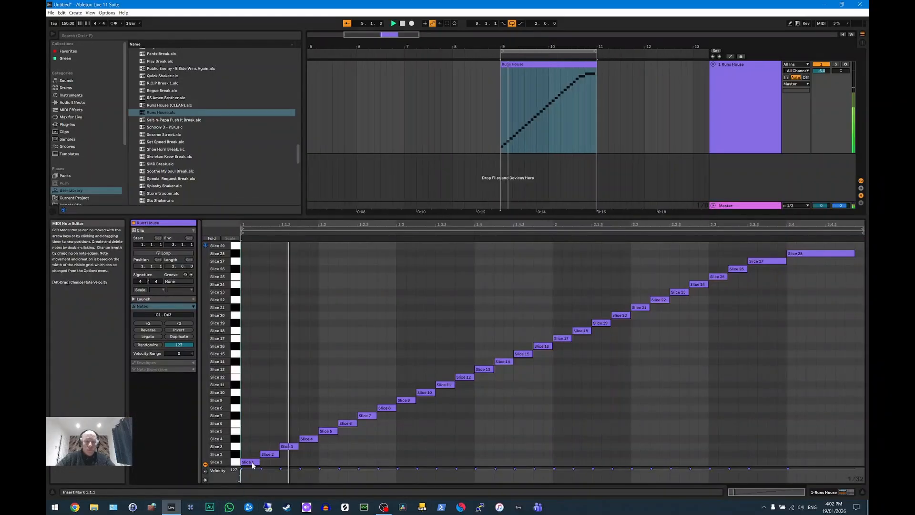
pyautogui.click(561, 339)
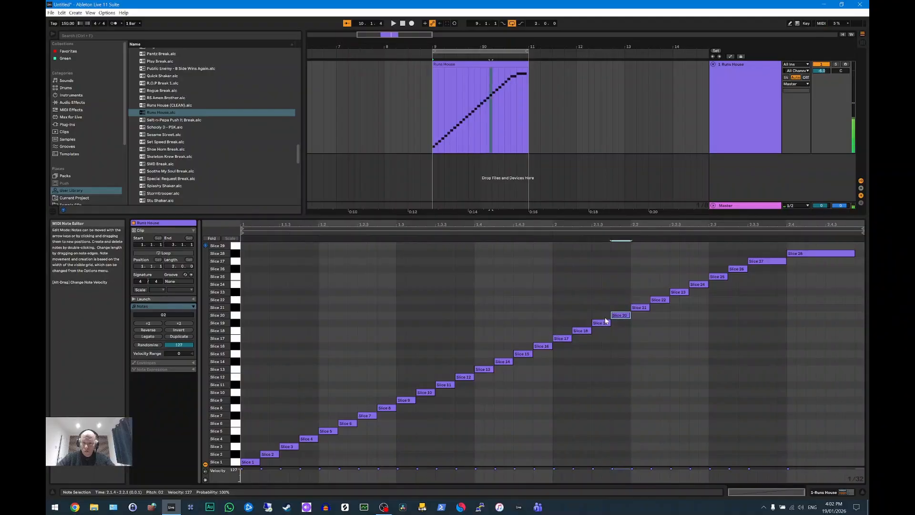
pyautogui.moveTo(556, 310); pyautogui.dragTo(620, 350)
pyautogui.moveTo(565, 341); pyautogui.dragTo(566, 402)
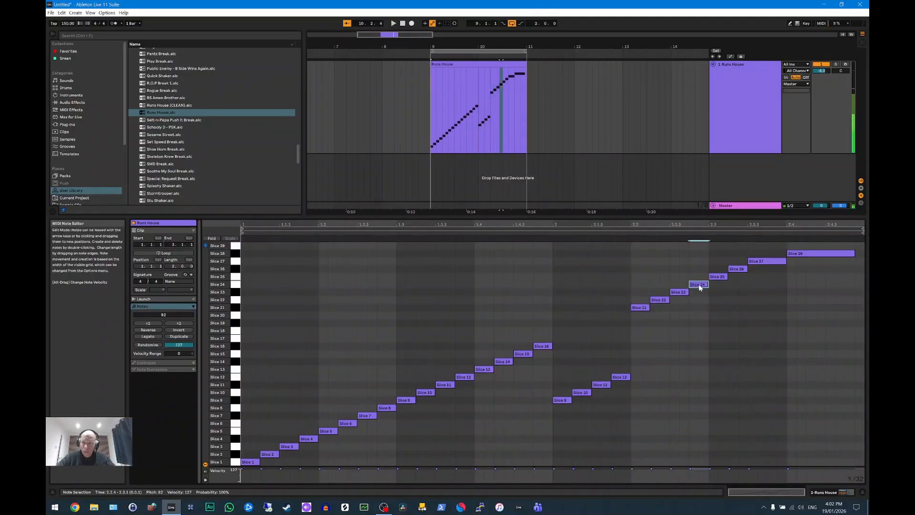
# Move the Slice 21–24 notes down to Slices 5–8 and the Slice 25–26 notes down to Slices 9–10.
pyautogui.click(365, 416)
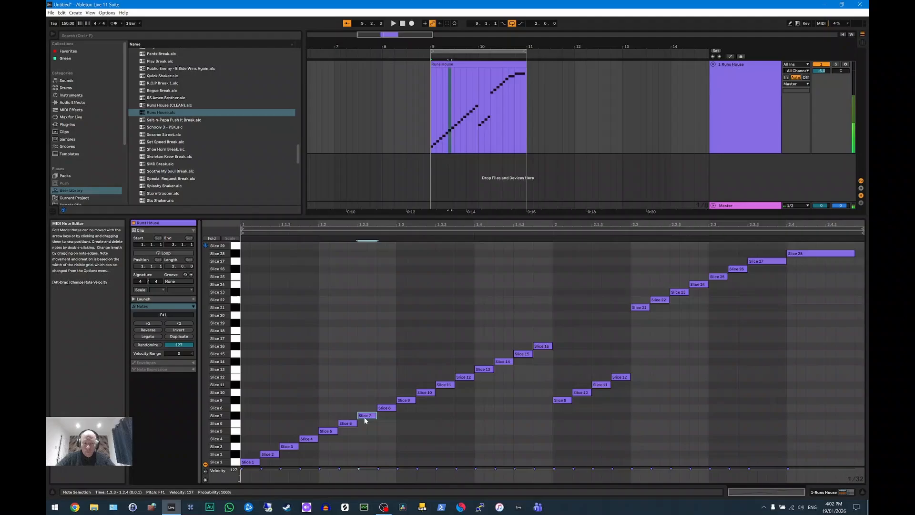
pyautogui.click(328, 431)
pyautogui.moveTo(638, 279); pyautogui.dragTo(706, 310)
pyautogui.moveTo(644, 308); pyautogui.dragTo(647, 430)
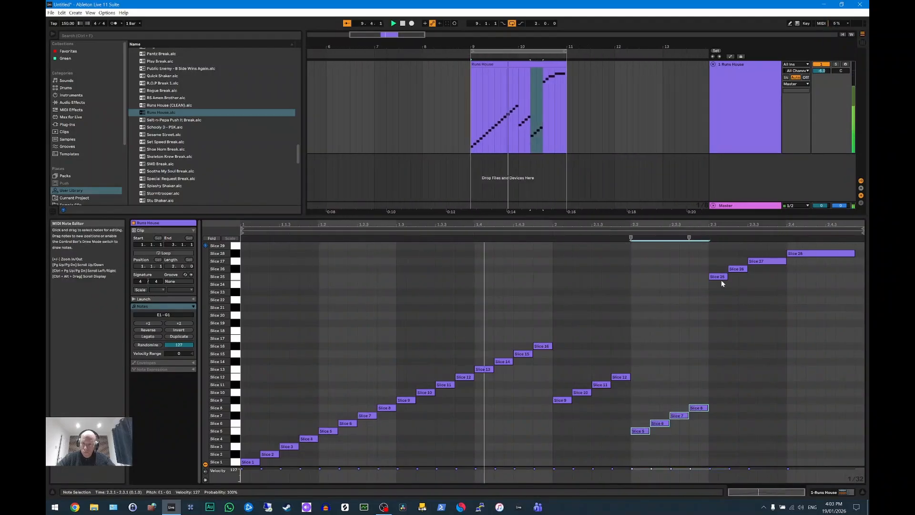
pyautogui.moveTo(787, 256); pyautogui.dragTo(721, 409)
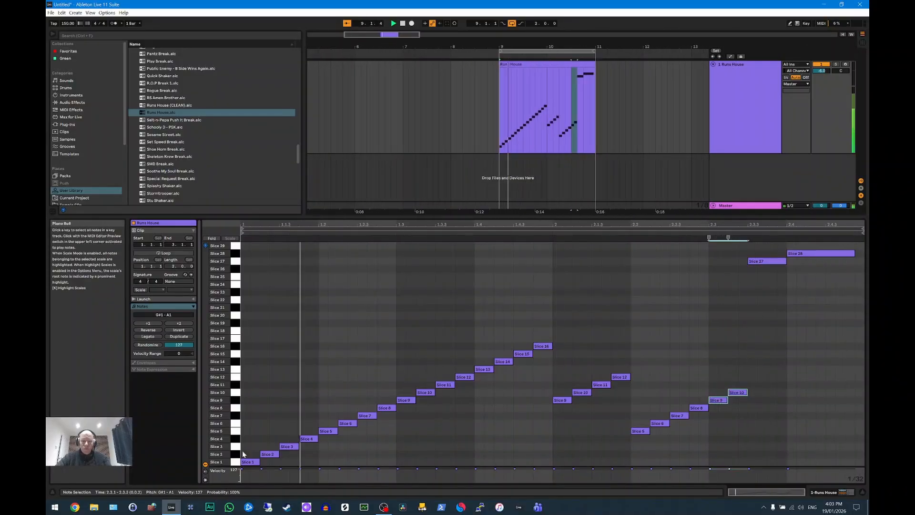
# Try replacing the clip's opening Slice 1 and Slice 2 notes with Slice 27, placing a copy of Slice 27 at 2.3.3.
pyautogui.press('space')
pyautogui.moveTo(244, 452); pyautogui.dragTo(271, 466)
pyautogui.press('Delete')
pyautogui.moveTo(766, 261); pyautogui.dragTo(252, 261)
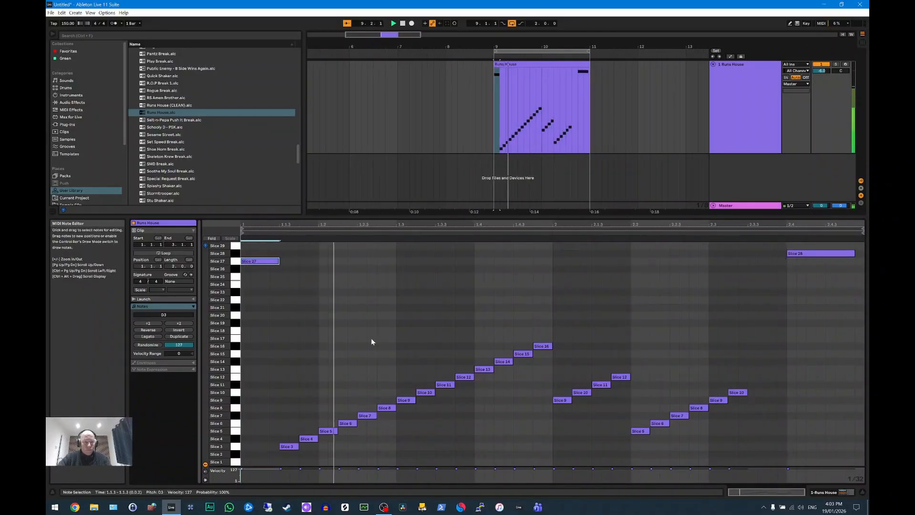
pyautogui.press('space')
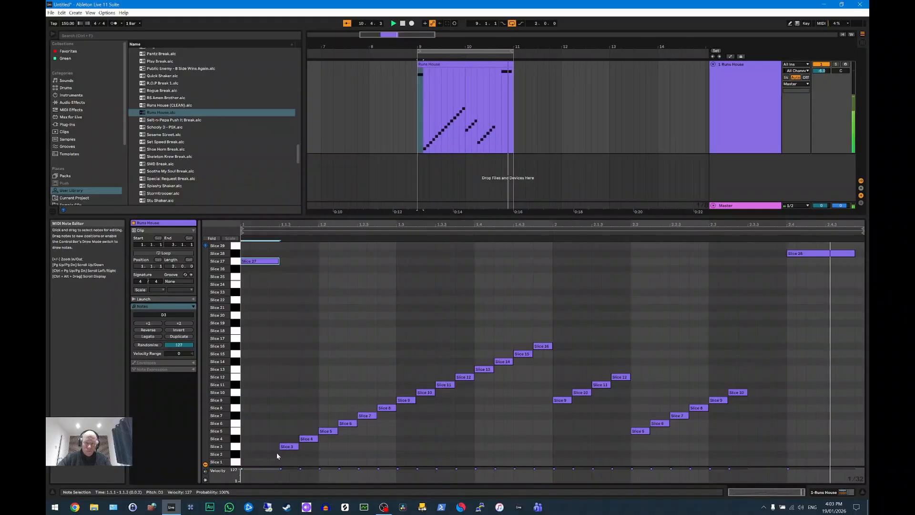
pyautogui.moveTo(260, 261); pyautogui.dragTo(756, 263)
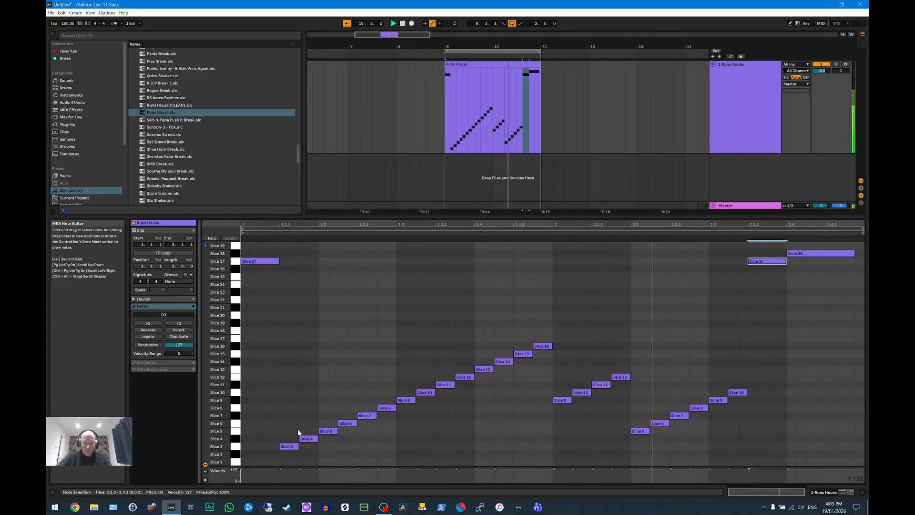
# Undo the Slice 27 edits and the deletion of the opening Slice 1 and Slice 2 notes.
pyautogui.hotkey('ctrl', 'z')
pyautogui.hotkey('ctrl', 'z')
pyautogui.hotkey('ctrl', 'z')
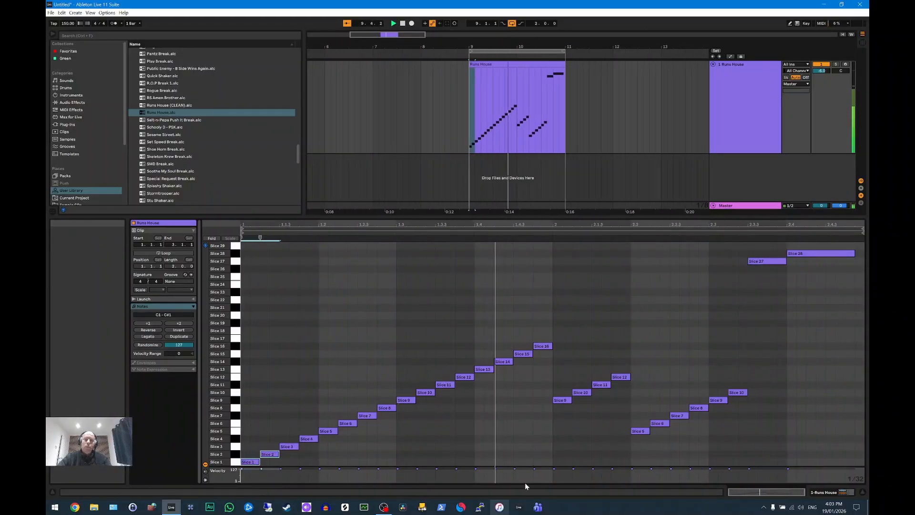
# Add a Slice 1 note at 2.1.1 and a Slice 2 note directly after it.
pyautogui.click(562, 401)
pyautogui.doubleClick(562, 462)
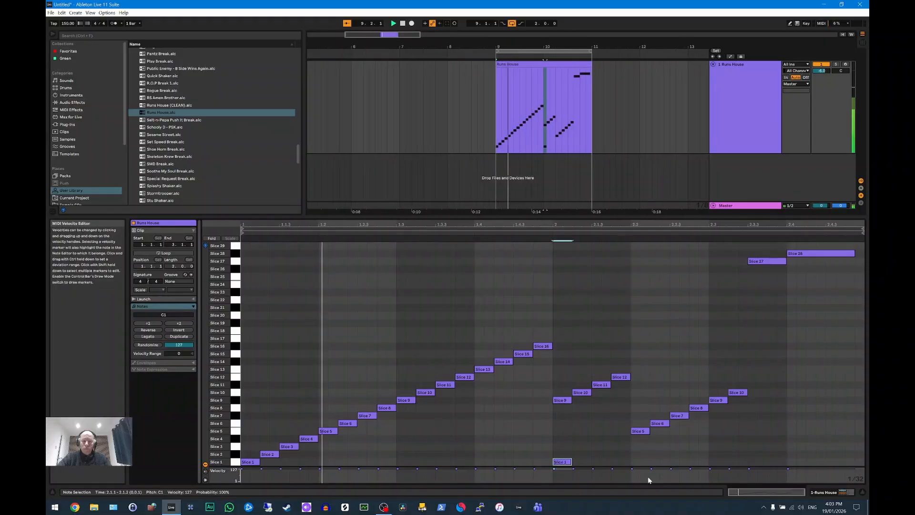
pyautogui.doubleClick(582, 454)
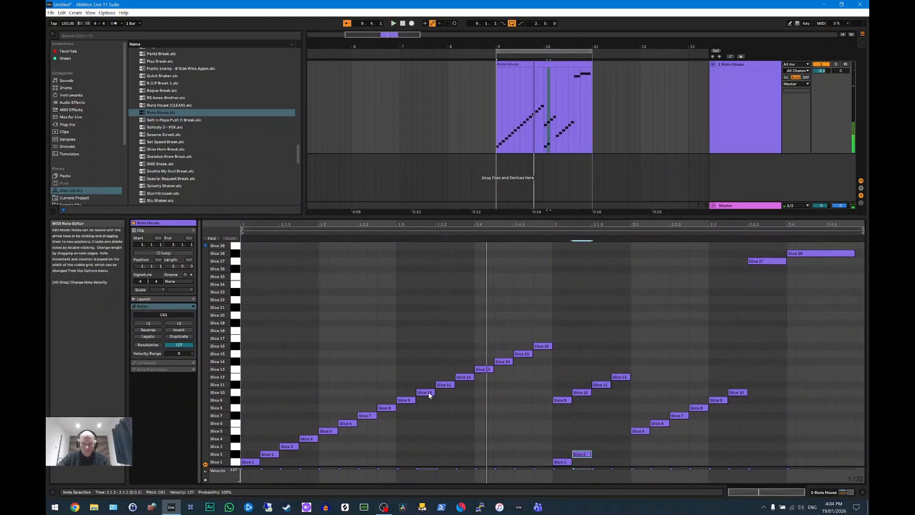
# Layer a Slice 11 note over Slice 9 at 2.1.1, remove the added Slice 1 and Slice 2 notes, and play the pattern.
pyautogui.doubleClick(535, 384)
pyautogui.moveTo(534, 385); pyautogui.dragTo(562, 385)
pyautogui.doubleClick(582, 454)
pyautogui.doubleClick(562, 462)
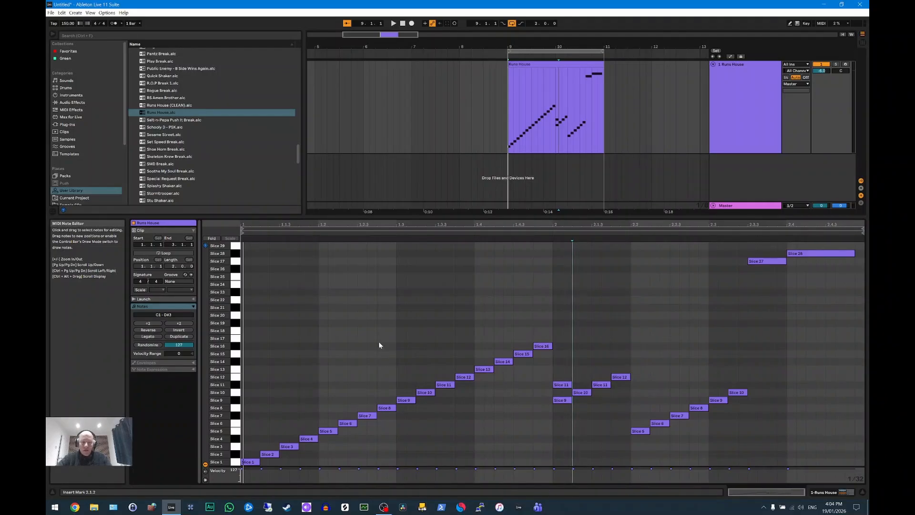
pyautogui.press('space')
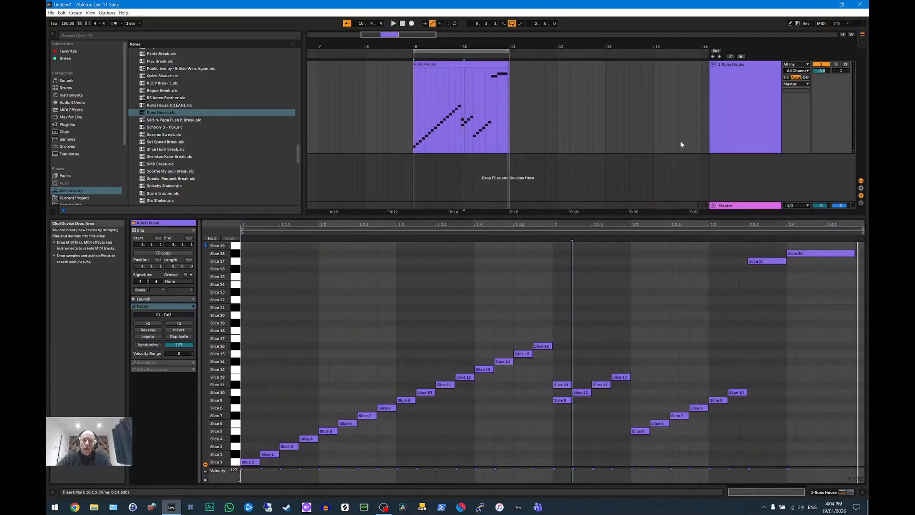
# Reduce the Runs House track's height and duplicate the track twice.
pyautogui.moveTo(730, 152); pyautogui.dragTo(732, 115)
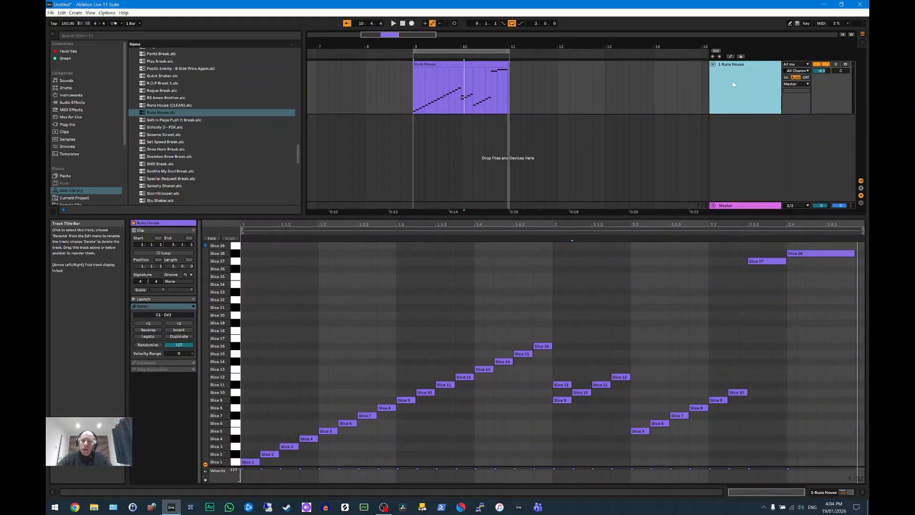
pyautogui.rightClick(733, 84)
pyautogui.click(746, 98)
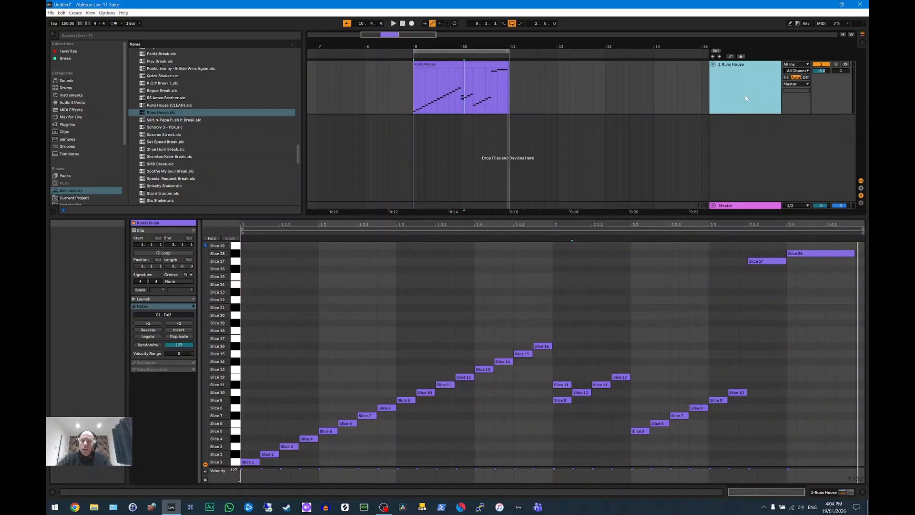
pyautogui.rightClick(738, 147)
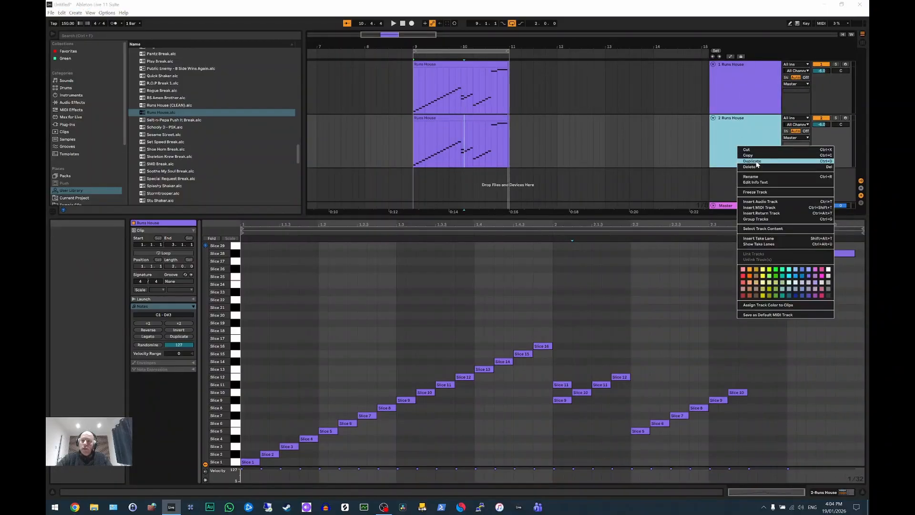
pyautogui.press('Escape')
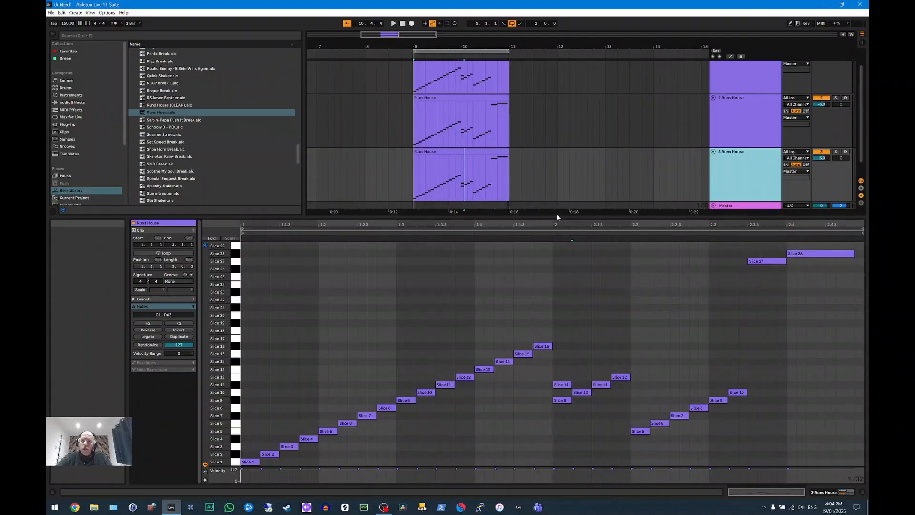
# Rename the three tracks Runs House KICKS, Runs House SNARES and Runs House HATS, in that order.
pyautogui.moveTo(558, 217); pyautogui.dragTo(559, 258)
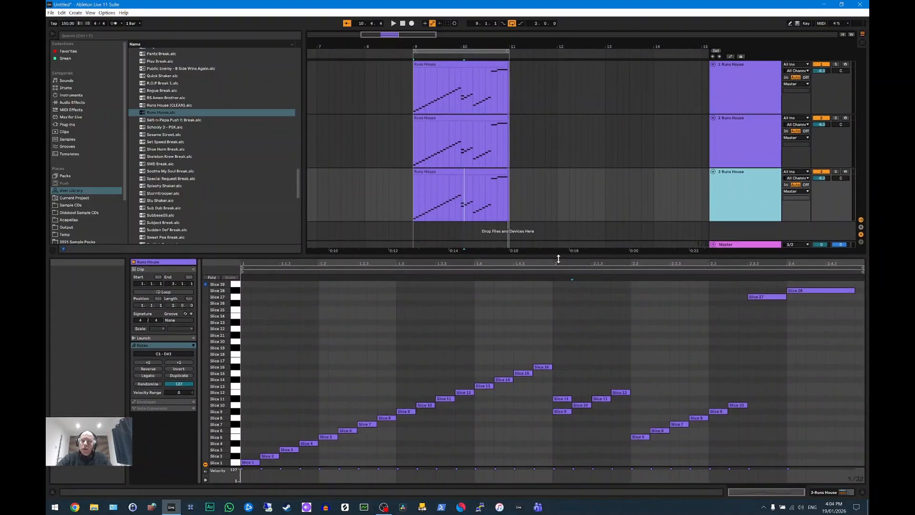
pyautogui.click(739, 79)
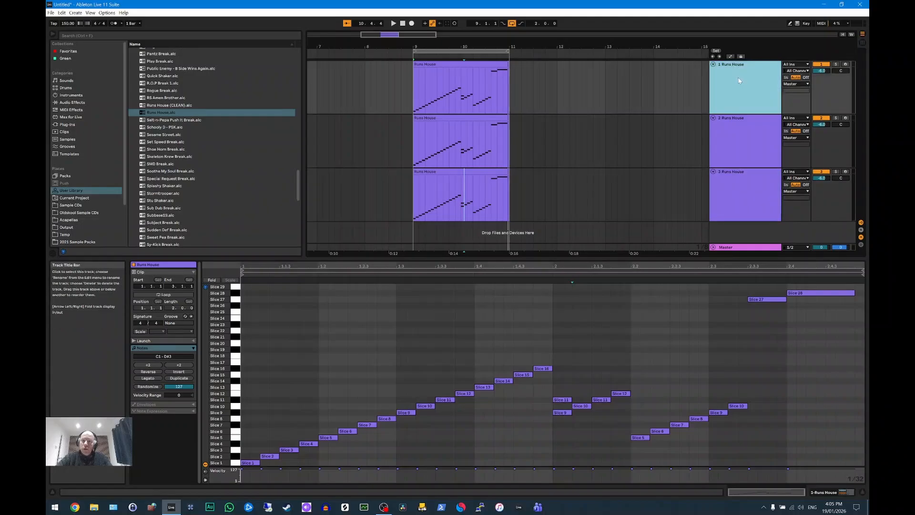
pyautogui.rightClick(739, 79)
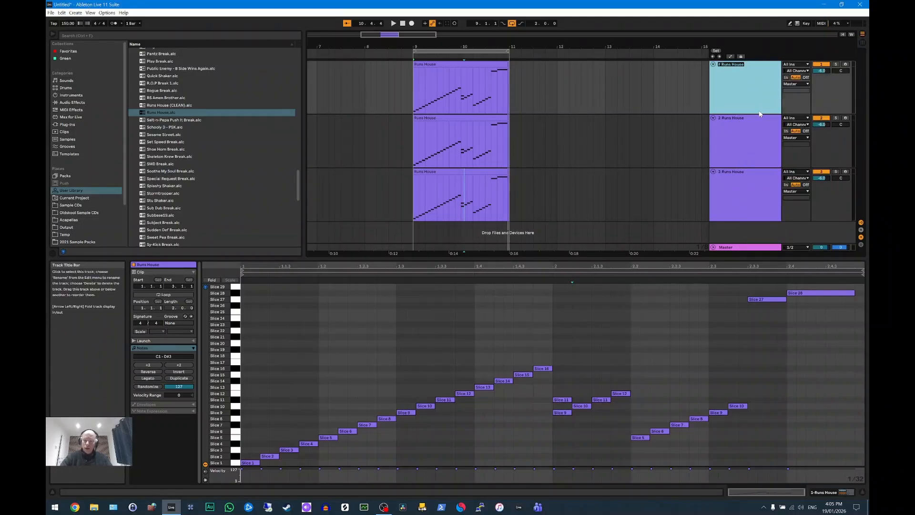
pyautogui.press('Return')
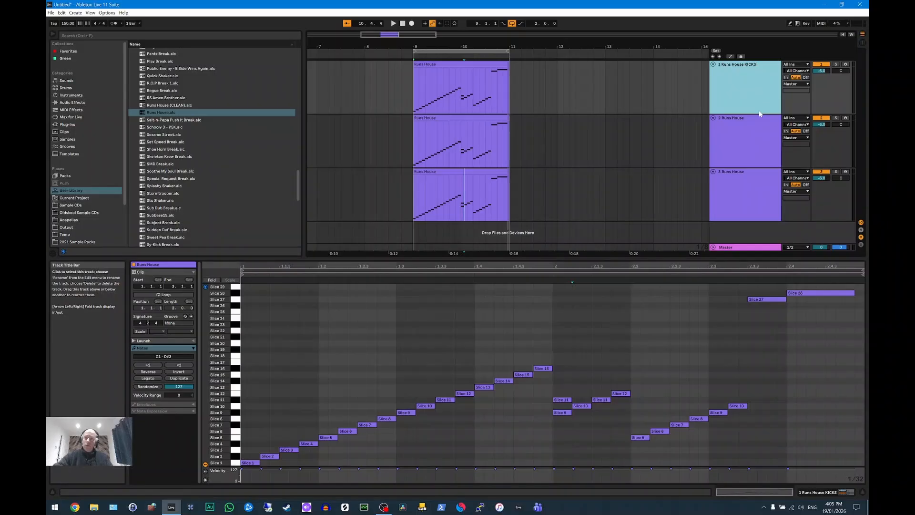
pyautogui.rightClick(741, 140)
pyautogui.click(780, 169)
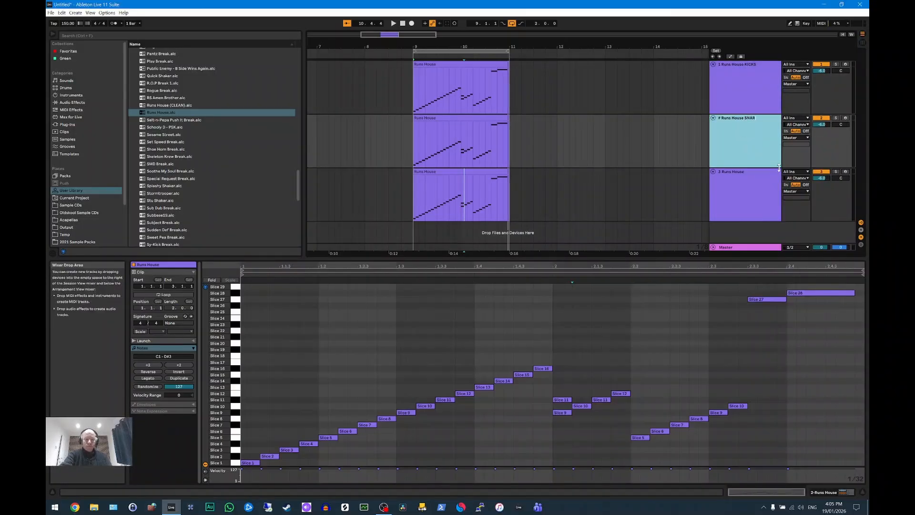
pyautogui.press('Return')
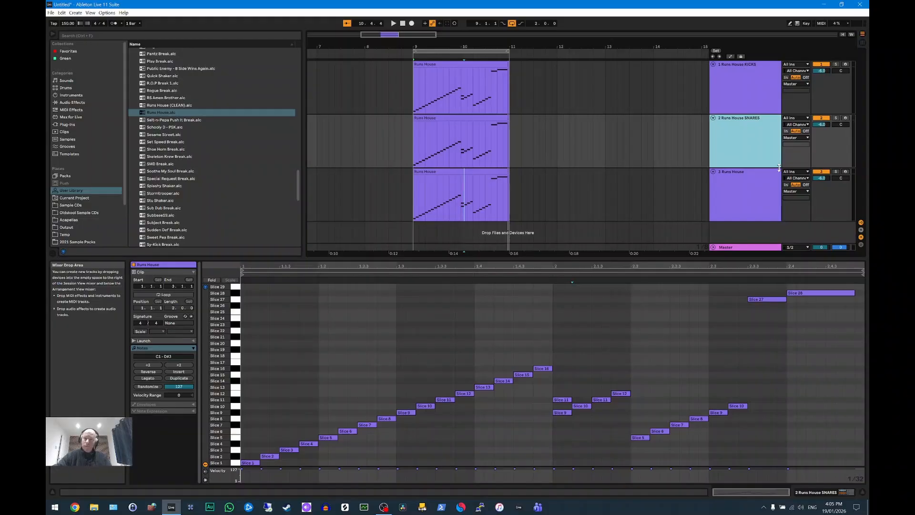
pyautogui.rightClick(728, 186)
pyautogui.click(754, 223)
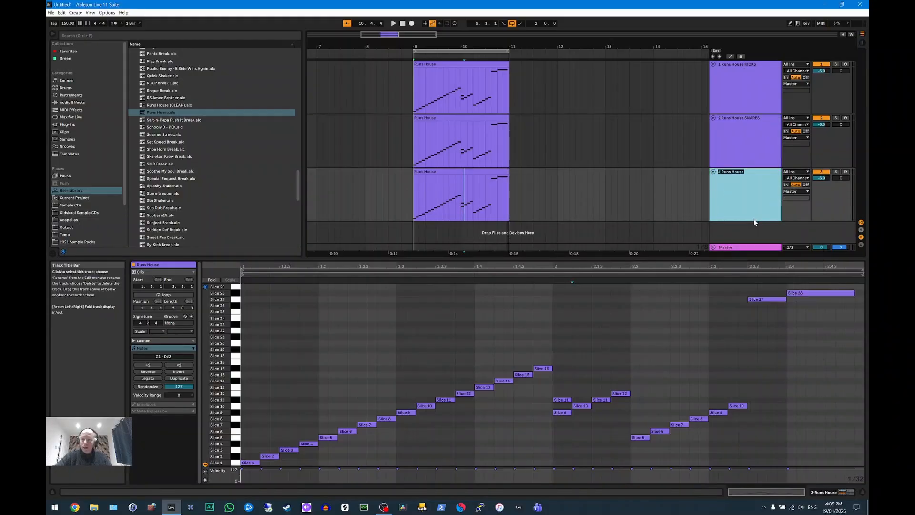
pyautogui.press('Right')
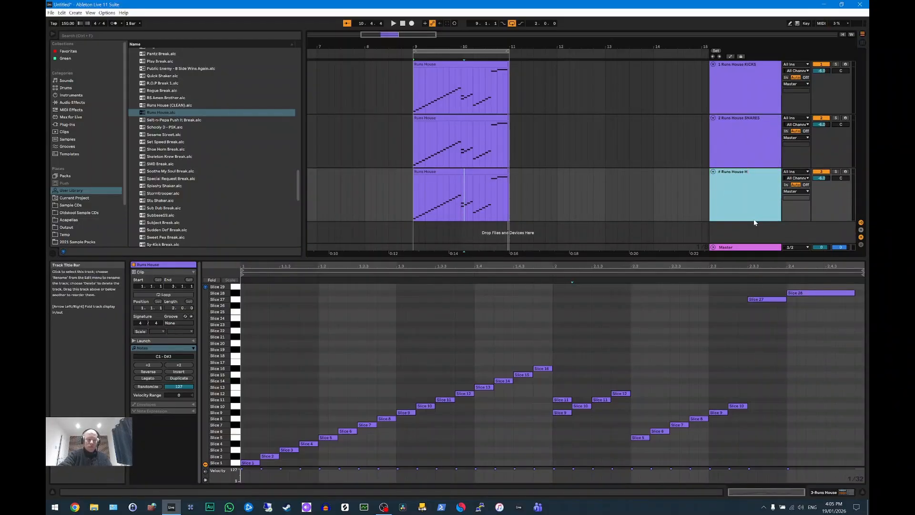
pyautogui.press('Return')
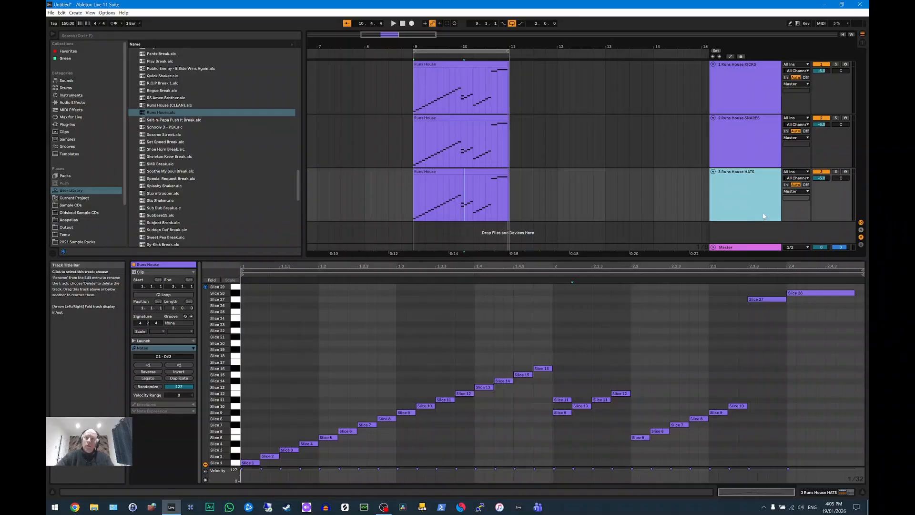
# Solo the Runs House KICKS track, open its clip in an enlarged note editor, and audition the first notes.
pyautogui.click(837, 64)
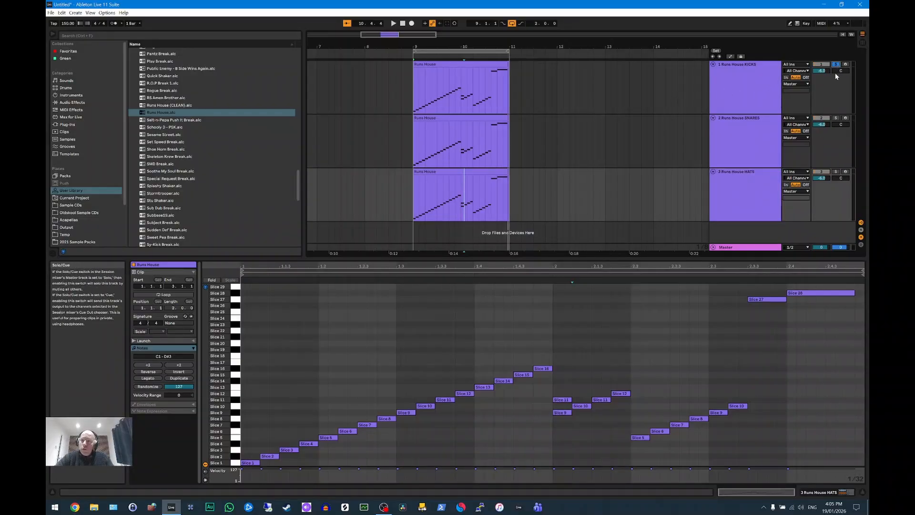
pyautogui.click(432, 65)
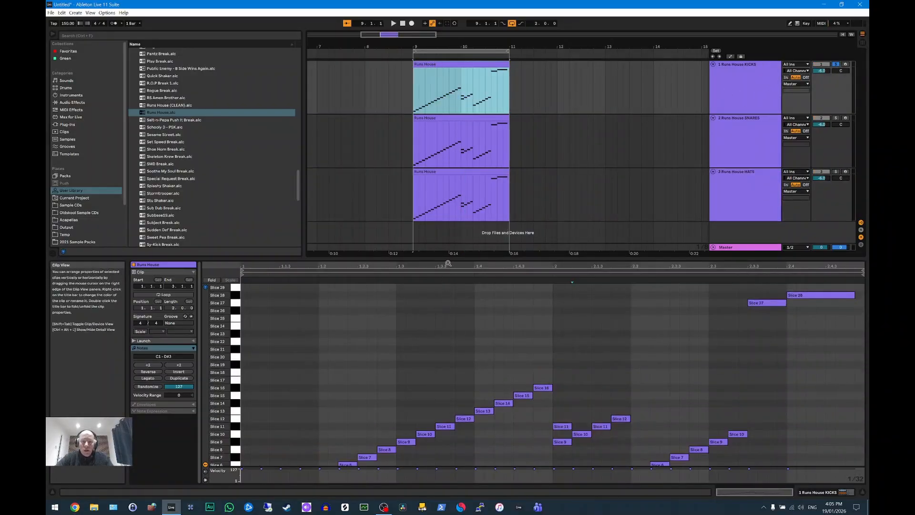
pyautogui.moveTo(449, 260); pyautogui.dragTo(454, 166)
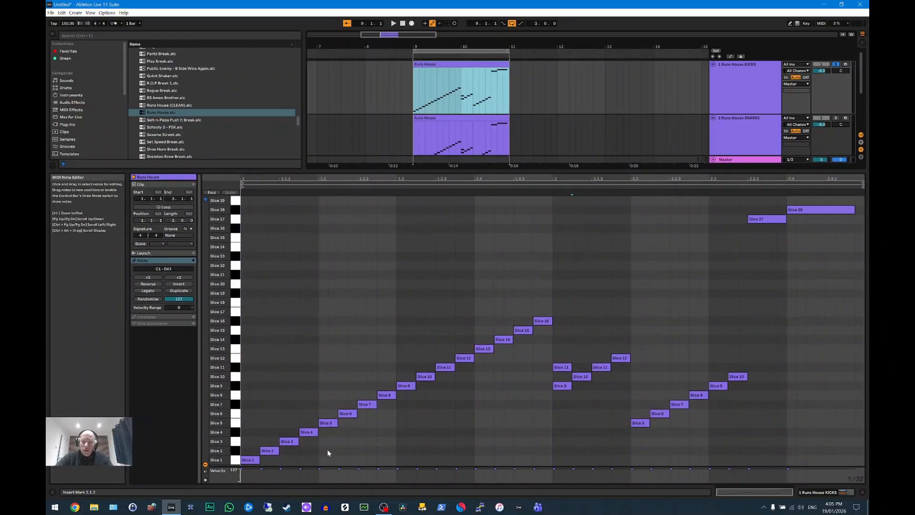
pyautogui.click(252, 461)
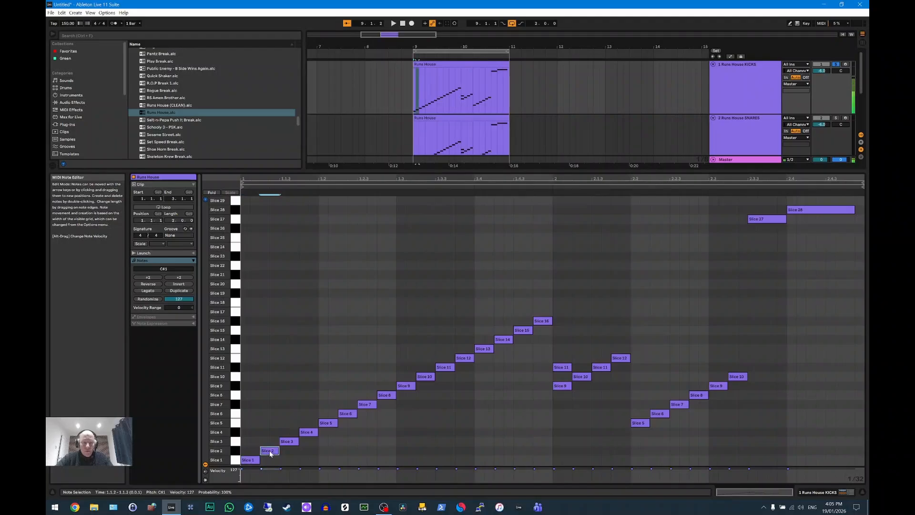
# Delete the Slice 3 to Slice 8 notes from the first two beats of the kicks clip.
pyautogui.click(288, 442)
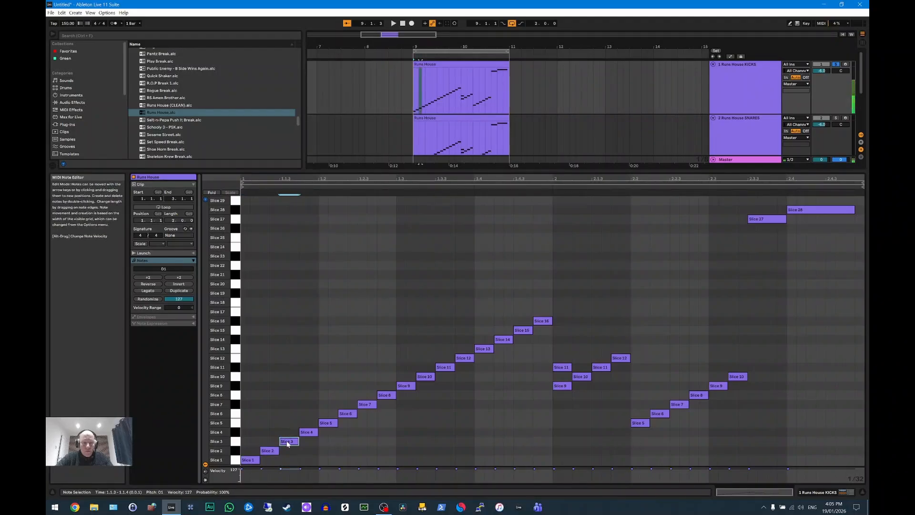
pyautogui.press('Delete')
pyautogui.click(307, 433)
pyautogui.press('Delete')
pyautogui.click(328, 423)
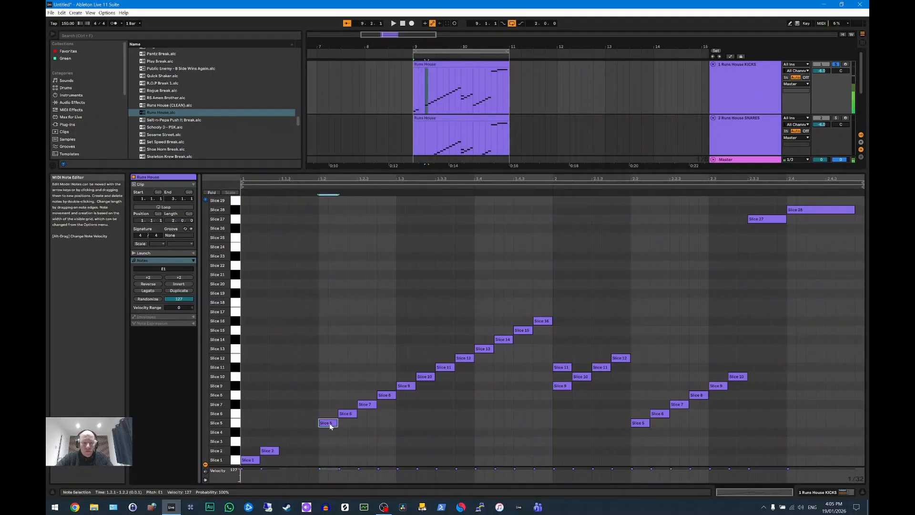
pyautogui.press('Delete')
pyautogui.click(344, 415)
pyautogui.press('Delete')
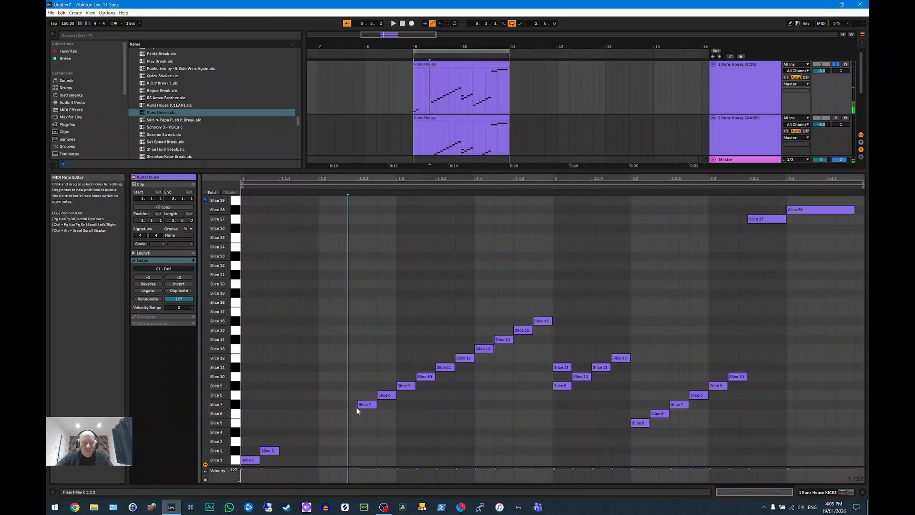
pyautogui.click(364, 404)
pyautogui.press('Delete')
pyautogui.click(385, 396)
pyautogui.press('Delete')
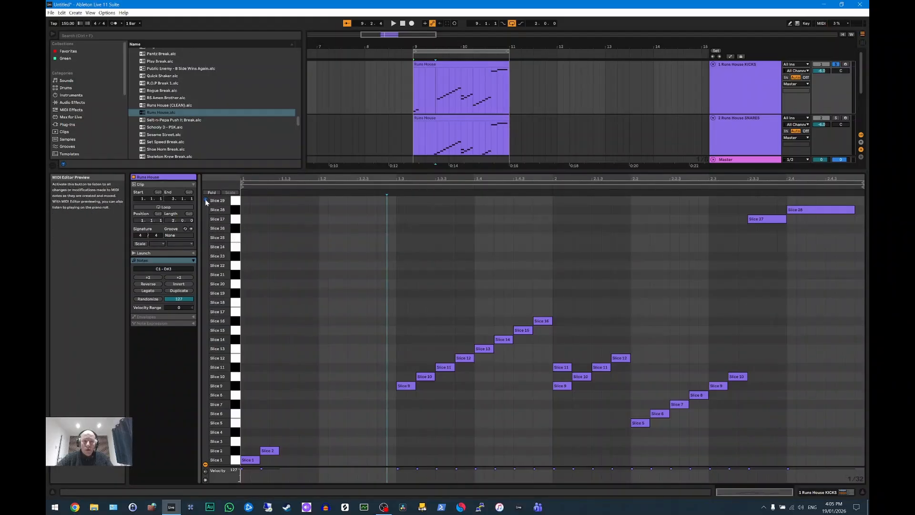
# Delete the Slice 9, 10, 12, 13, 14, 15 and 16 notes from beats 1.3 and 1.4 of the kicks clip.
pyautogui.click(408, 386)
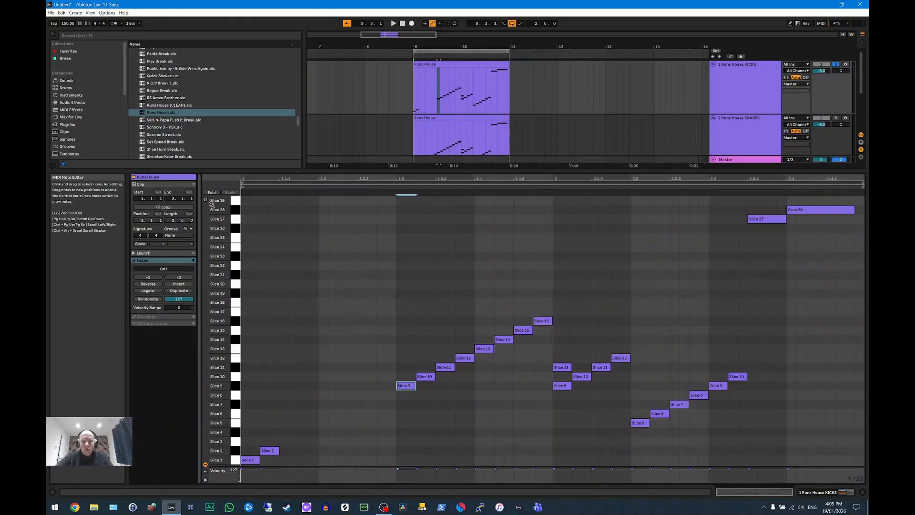
pyautogui.click(412, 387)
pyautogui.moveTo(412, 386); pyautogui.dragTo(483, 350)
pyautogui.doubleClick(483, 348)
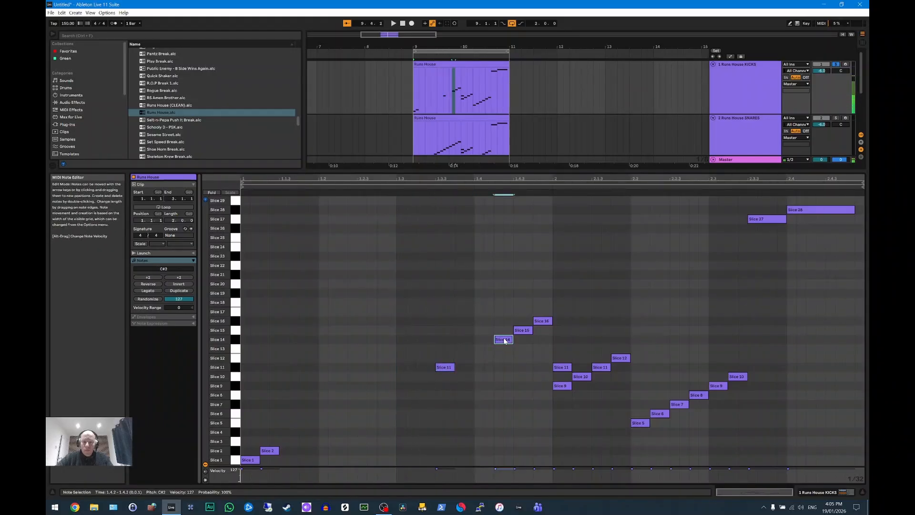
pyautogui.doubleClick(504, 339)
pyautogui.doubleClick(525, 331)
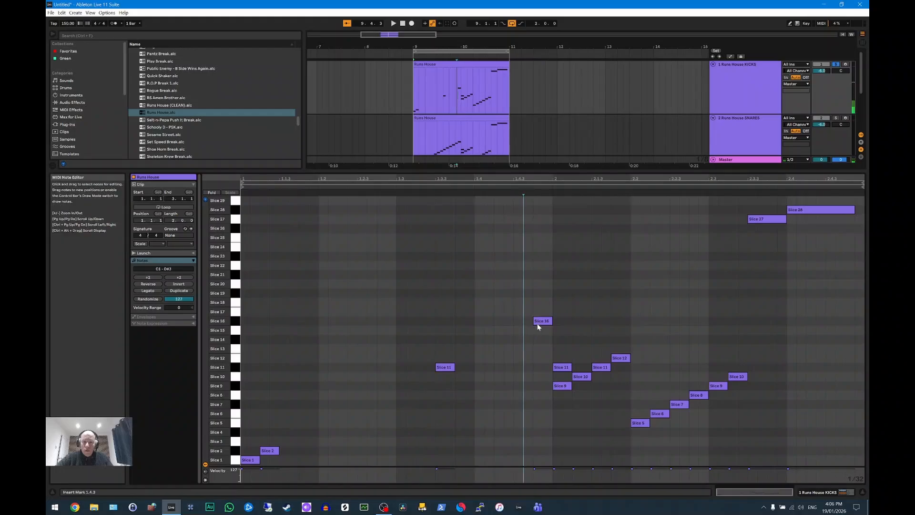
pyautogui.doubleClick(541, 321)
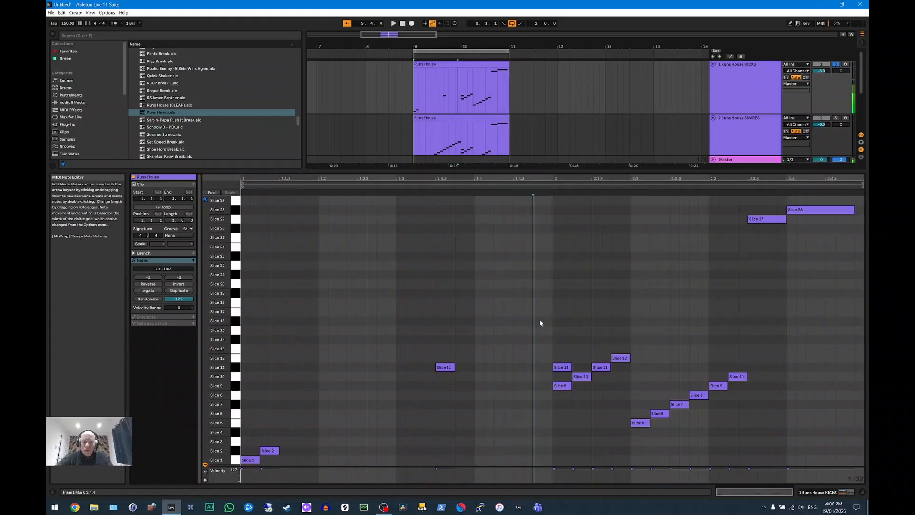
# Delete the Slice 9, Slice 10 and Slice 12 notes from beat 2.1 of the kicks clip.
pyautogui.doubleClick(561, 385)
pyautogui.click(580, 377)
pyautogui.doubleClick(580, 377)
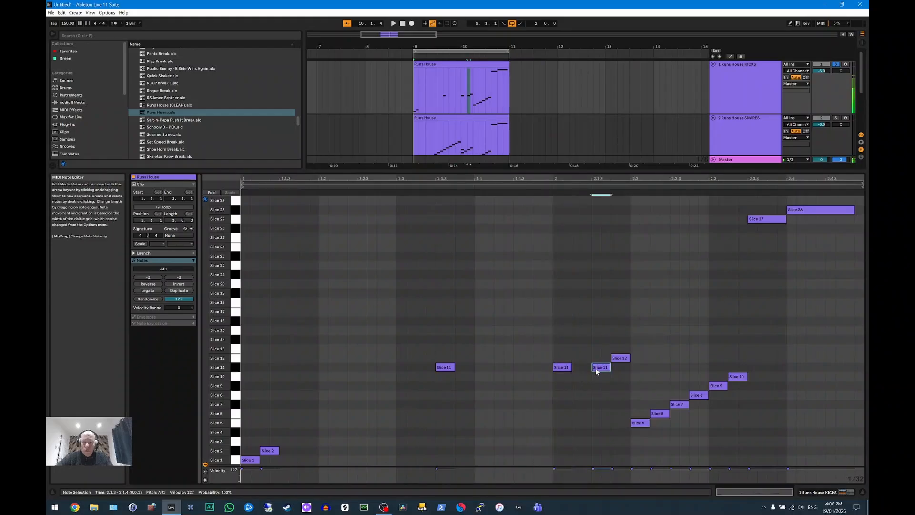
pyautogui.doubleClick(620, 358)
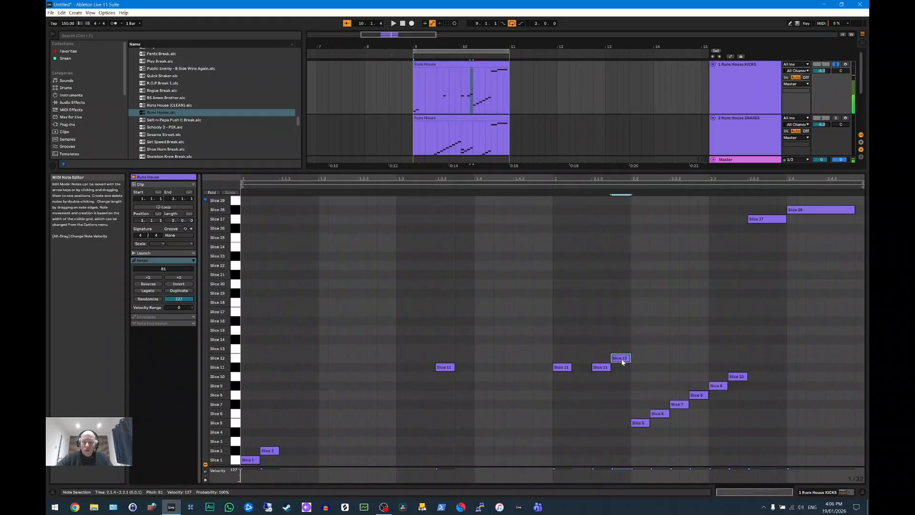
# Delete the Slice 5 to Slice 10 notes from beats 2.2 and 2.3 of the kicks clip, plus the final Slice 28 note.
pyautogui.doubleClick(639, 423)
pyautogui.click(657, 415)
pyautogui.doubleClick(658, 414)
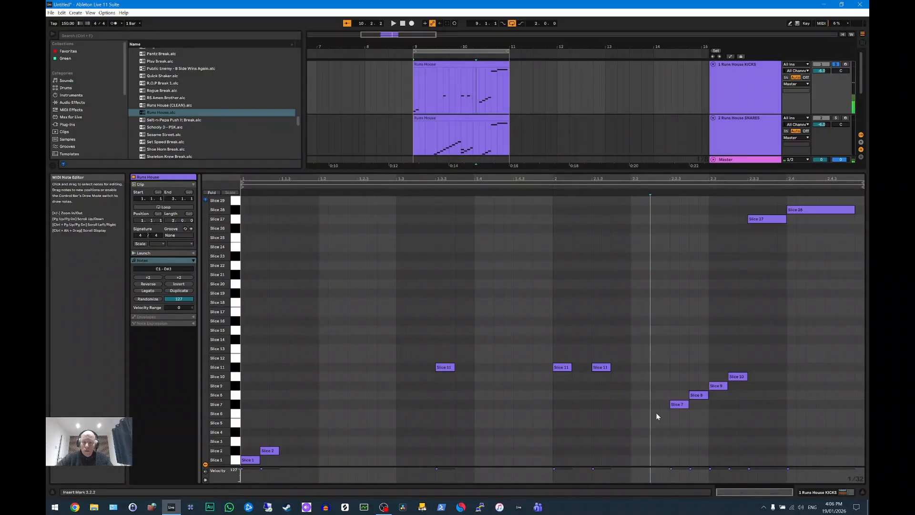
pyautogui.doubleClick(679, 404)
pyautogui.doubleClick(698, 396)
pyautogui.doubleClick(718, 386)
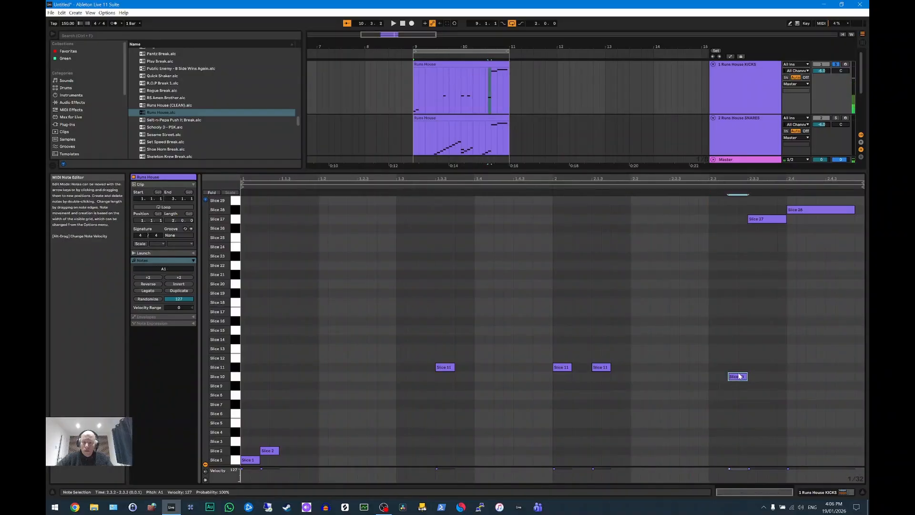
pyautogui.doubleClick(737, 377)
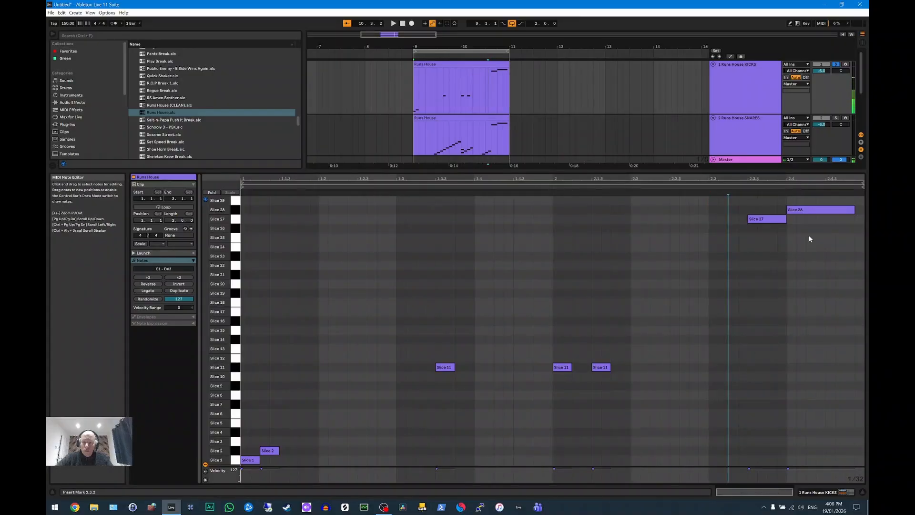
pyautogui.doubleClick(807, 209)
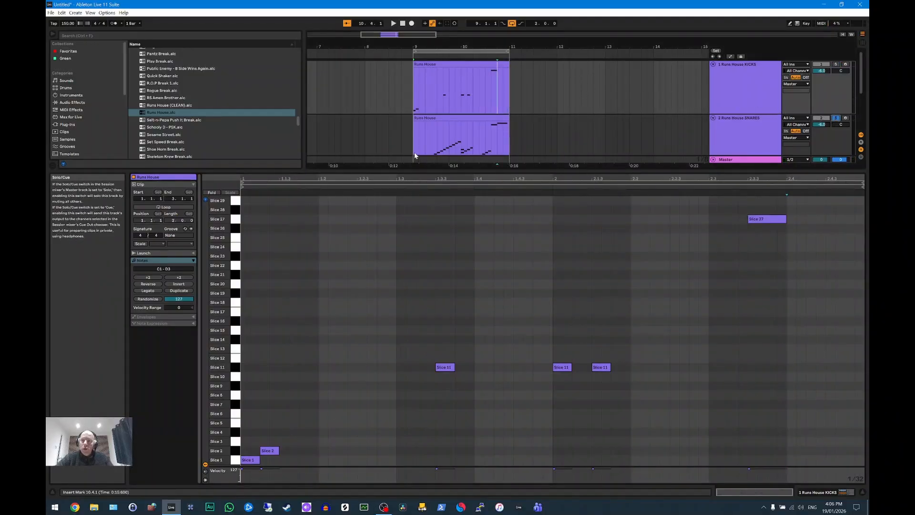
# Open the Runs House SNARES clip and delete its Slice 1 to 4 and Slice 6 to 9 notes from the first bar.
pyautogui.click(438, 119)
pyautogui.click(363, 339)
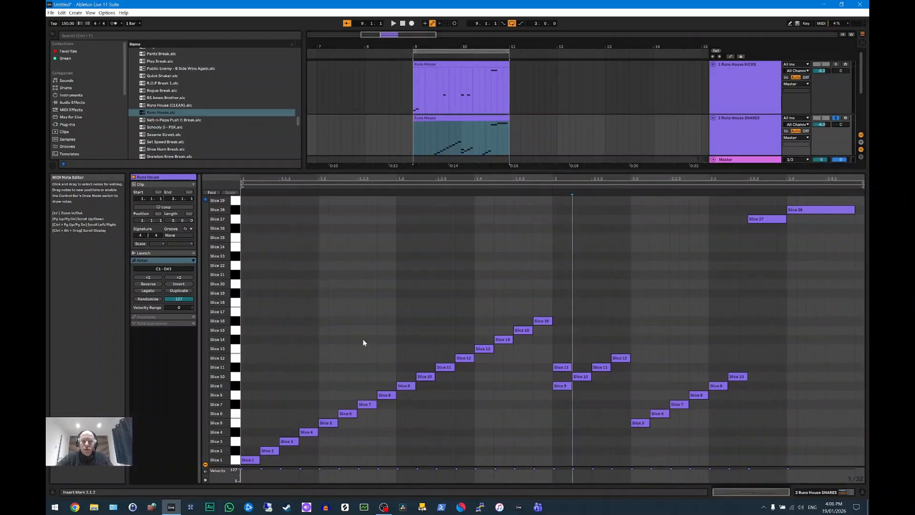
pyautogui.doubleClick(250, 461)
pyautogui.doubleClick(268, 451)
pyautogui.doubleClick(287, 441)
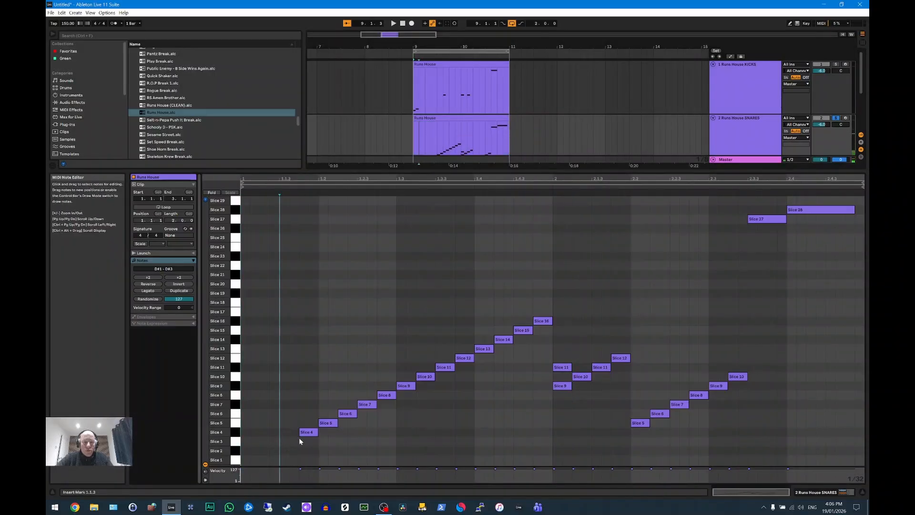
pyautogui.doubleClick(307, 432)
pyautogui.doubleClick(347, 414)
pyautogui.doubleClick(367, 404)
pyautogui.doubleClick(386, 396)
pyautogui.doubleClick(406, 386)
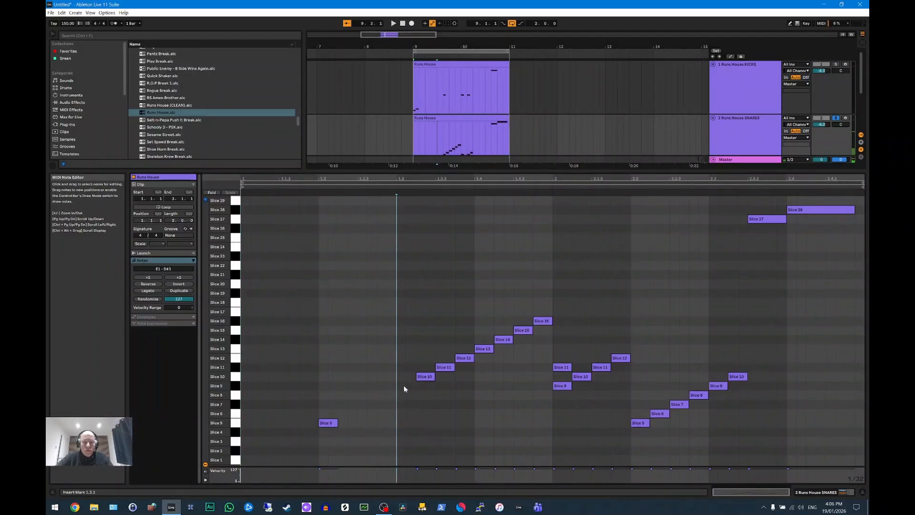
# Delete the Slice 11, 12, 14, 15 and 16 notes from beats 1.3 and 1.4 of the snares clip.
pyautogui.click(425, 377)
pyautogui.click(451, 369)
pyautogui.doubleClick(445, 368)
pyautogui.doubleClick(465, 358)
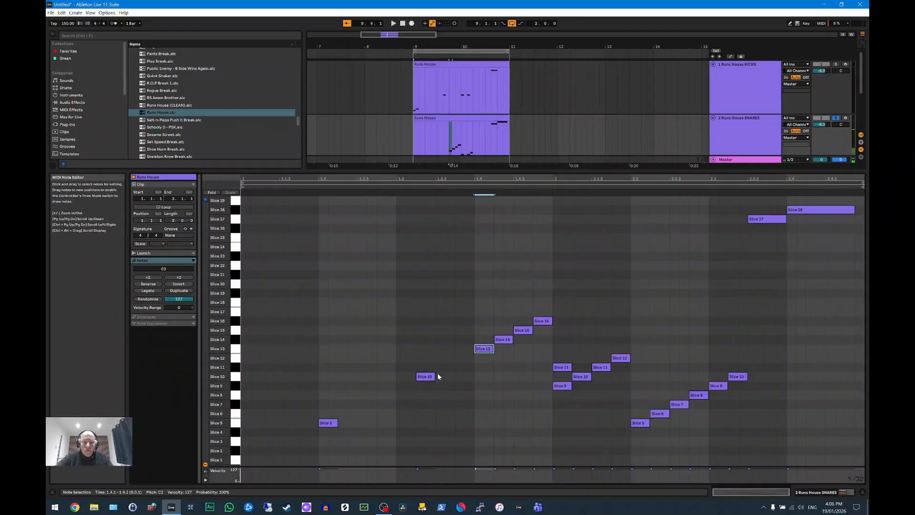
pyautogui.doubleClick(502, 340)
pyautogui.click(520, 331)
pyautogui.doubleClick(521, 331)
pyautogui.doubleClick(542, 321)
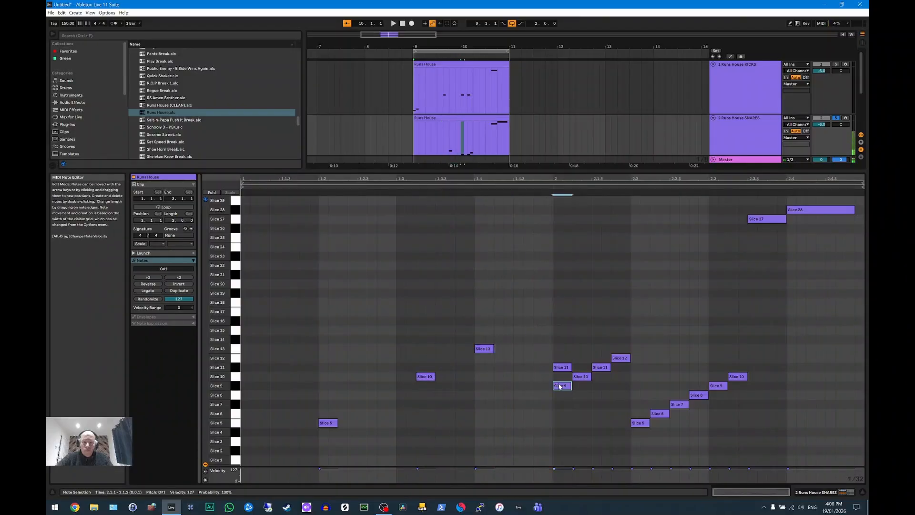
# Delete the Slice 9, Slice 12 and both Slice 11 notes from beat 2.1 of the snares clip.
pyautogui.doubleClick(561, 386)
pyautogui.doubleClick(561, 367)
pyautogui.click(581, 377)
pyautogui.doubleClick(601, 367)
pyautogui.doubleClick(620, 358)
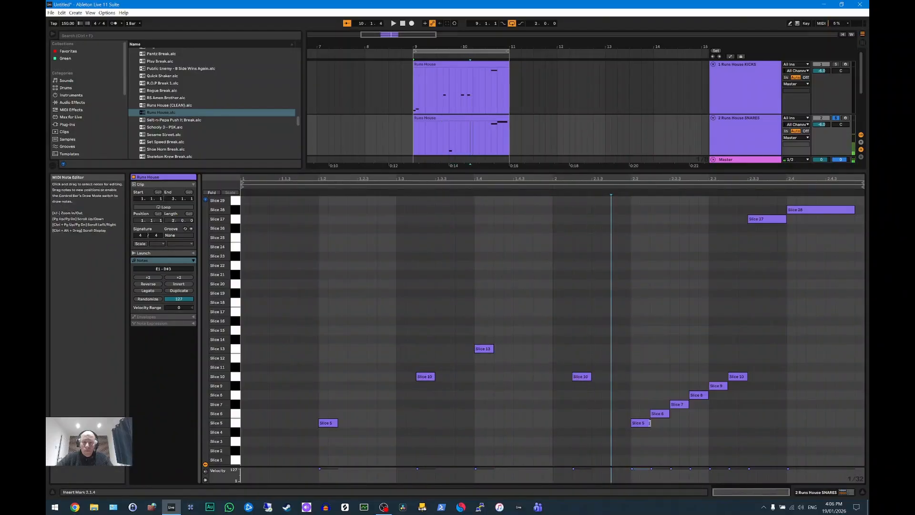
# Delete the second-bar Slice 6 to Slice 9 notes and the Slice 27 note from the snares clip, and audition Slice 28.
pyautogui.doubleClick(660, 414)
pyautogui.doubleClick(679, 404)
pyautogui.doubleClick(699, 395)
pyautogui.doubleClick(718, 386)
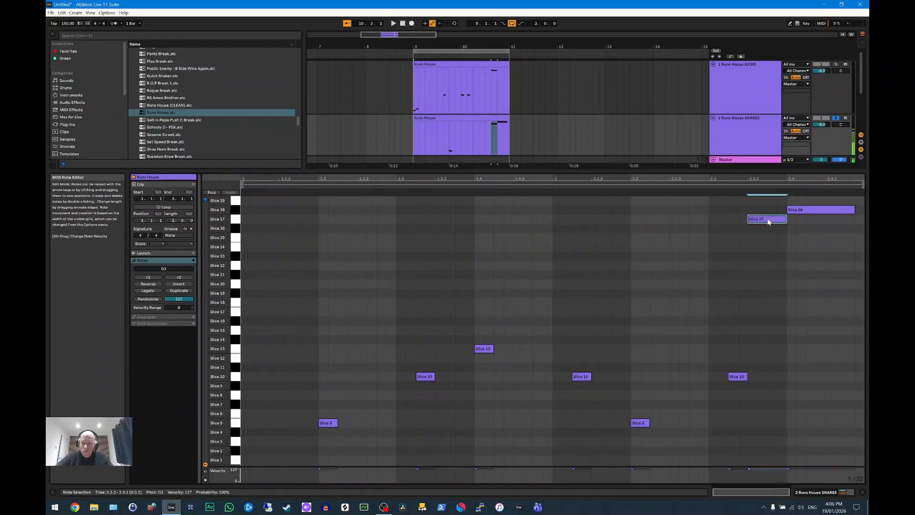
pyautogui.doubleClick(767, 219)
pyautogui.click(820, 210)
# Solo the Runs House HATS track and open its clip in a slightly shorter note editor.
pyautogui.scroll(-2, 830, 128)
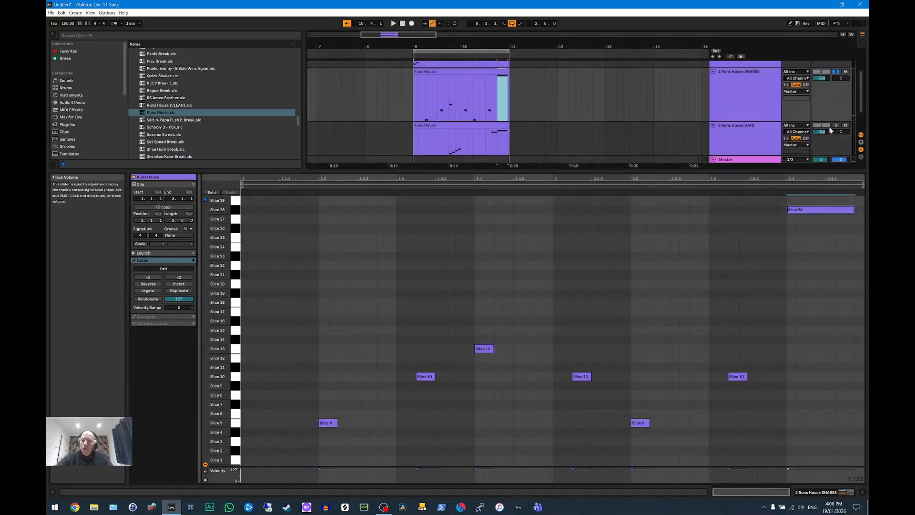
pyautogui.click(420, 127)
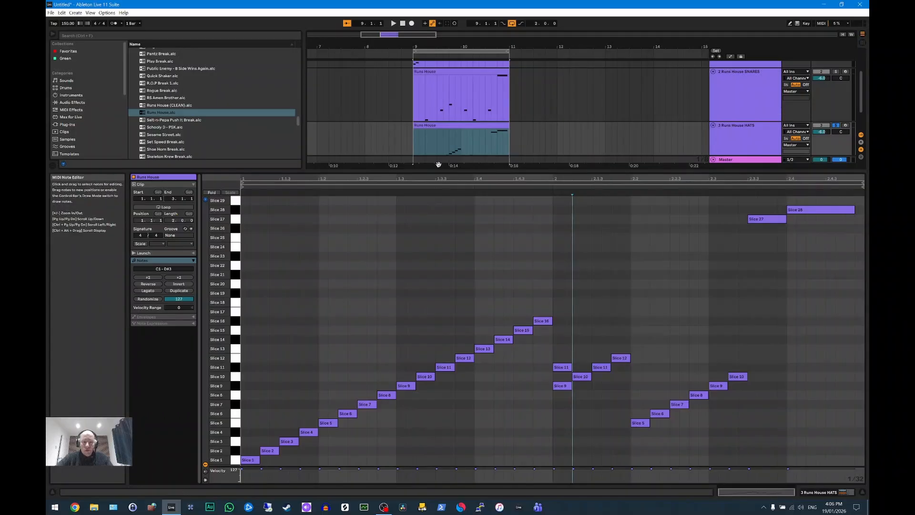
pyautogui.moveTo(520, 170); pyautogui.dragTo(520, 211)
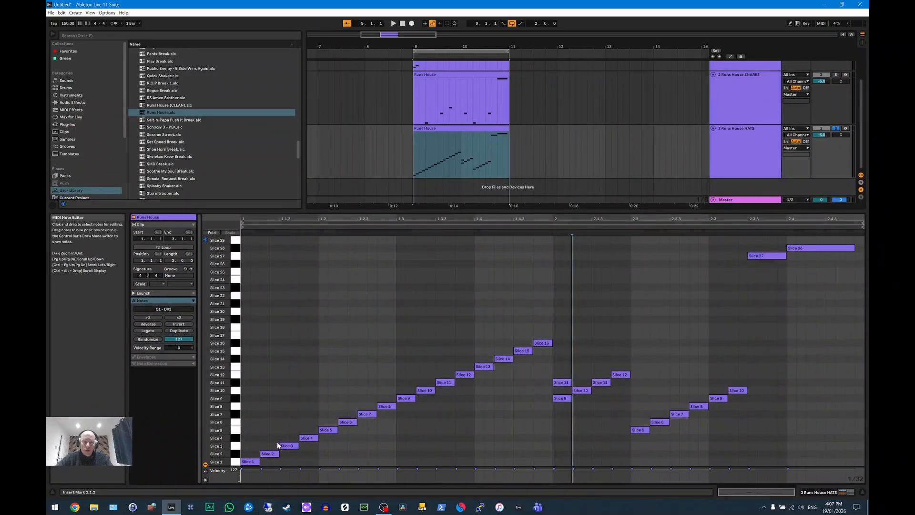
# Audition the first-bar notes of the hats clip and delete its Slice 1, Slice 5 and Slice 11 notes there.
pyautogui.doubleClick(250, 462)
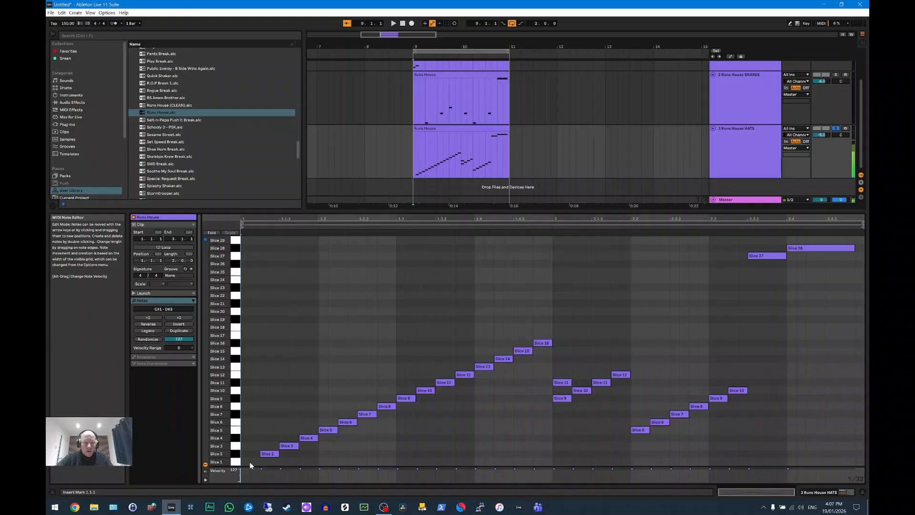
pyautogui.click(289, 446)
pyautogui.doubleClick(328, 430)
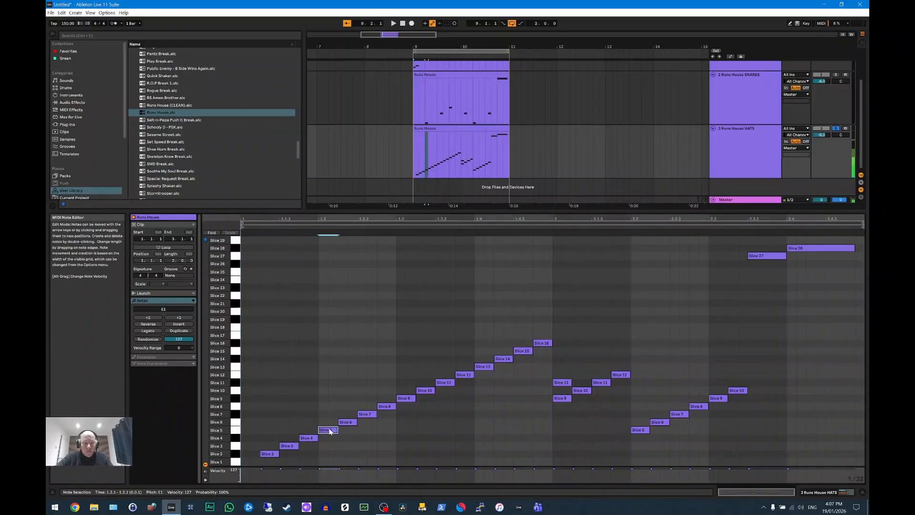
pyautogui.click(345, 422)
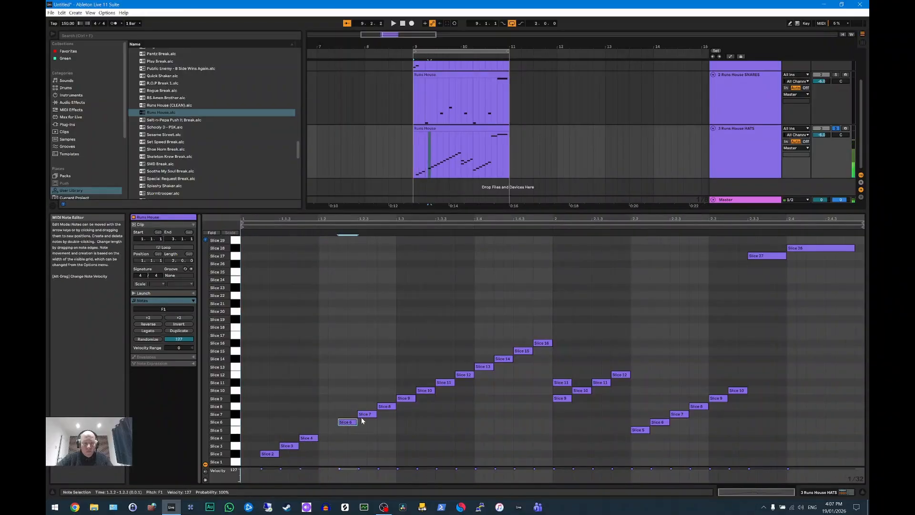
pyautogui.click(405, 398)
pyautogui.click(426, 390)
pyautogui.click(445, 383)
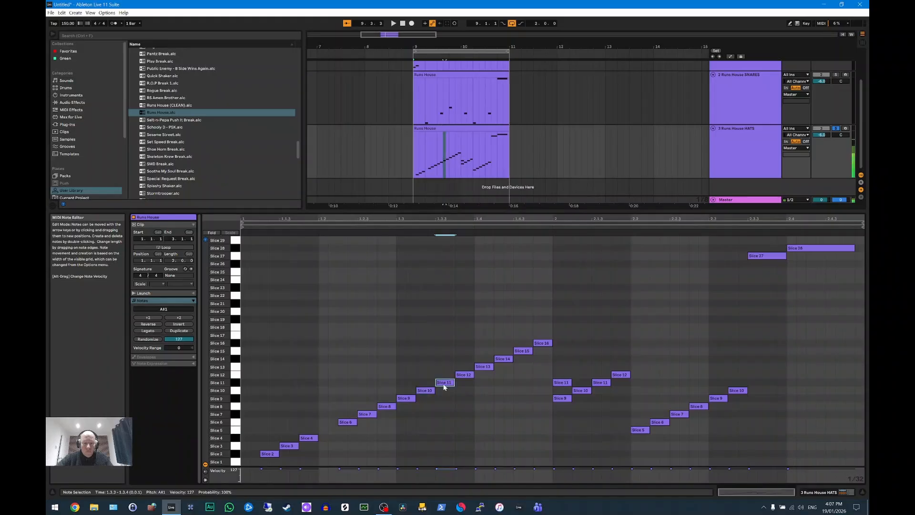
pyautogui.doubleClick(445, 384)
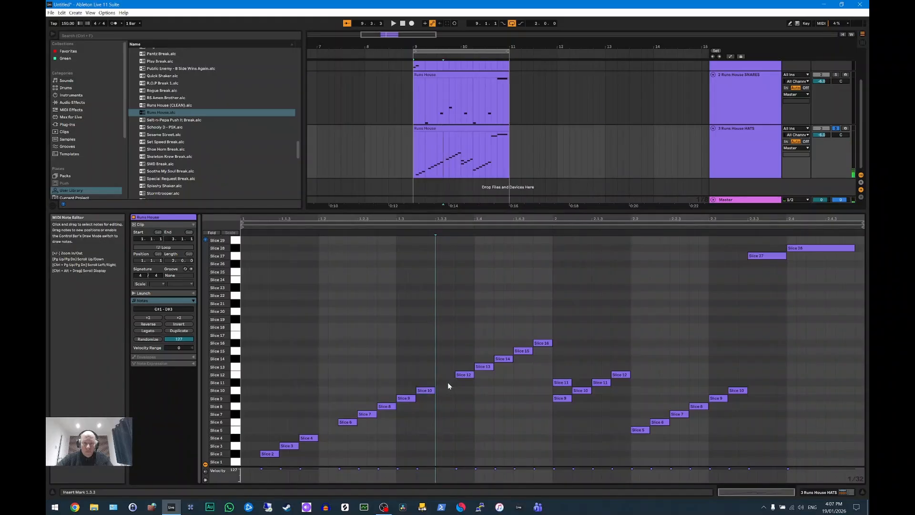
# Compare the hats clip with the snares clip, then delete its Slice 10 note in beat 1.3 and Slice 13 note on beat 1.4.
pyautogui.click(405, 398)
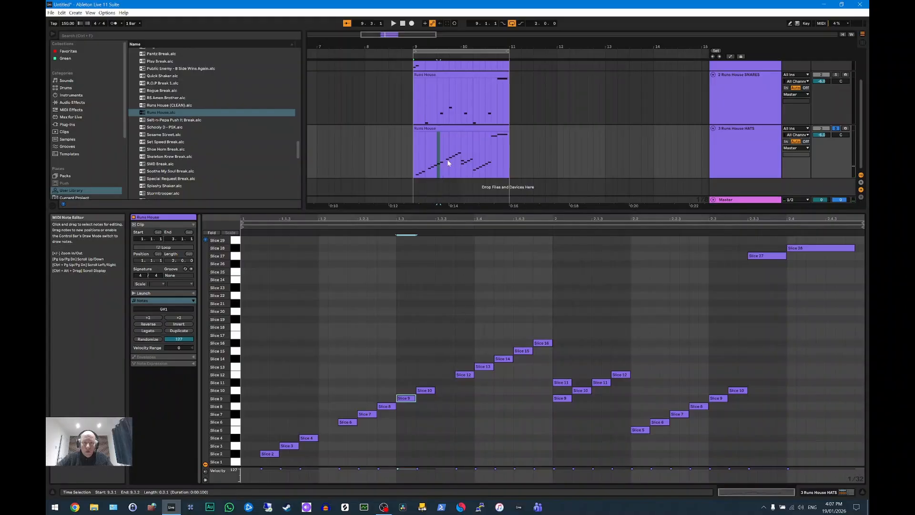
pyautogui.click(442, 76)
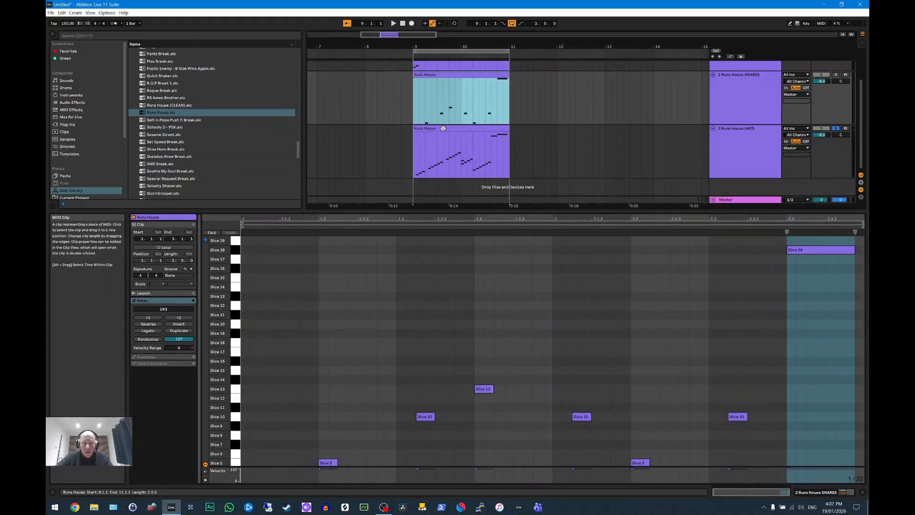
pyautogui.click(461, 162)
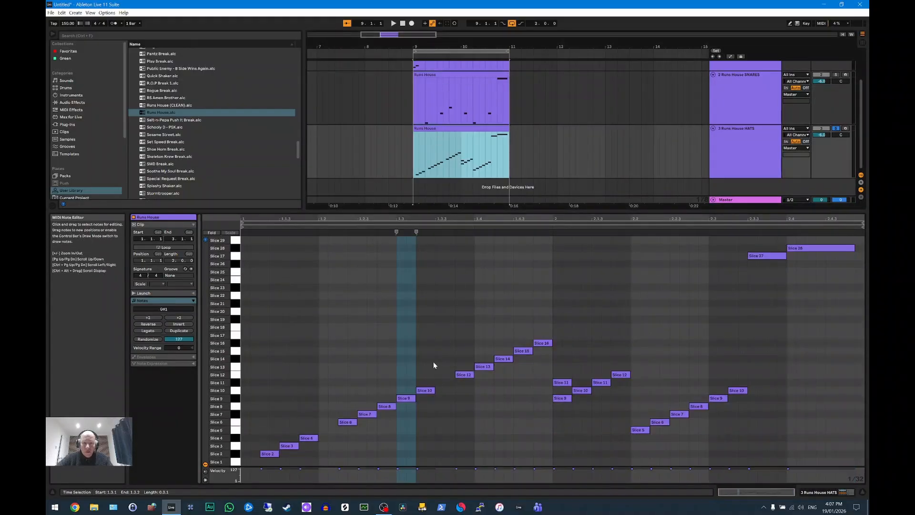
pyautogui.doubleClick(423, 393)
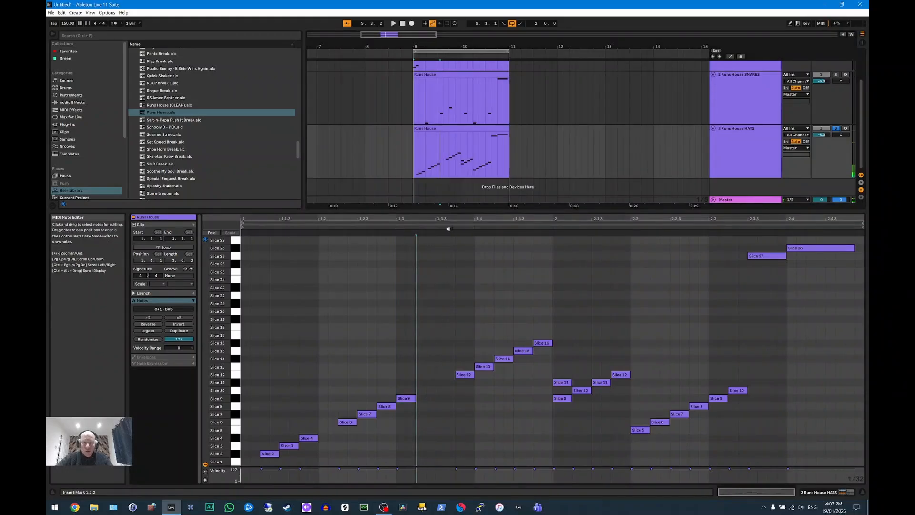
pyautogui.click(462, 376)
pyautogui.click(484, 368)
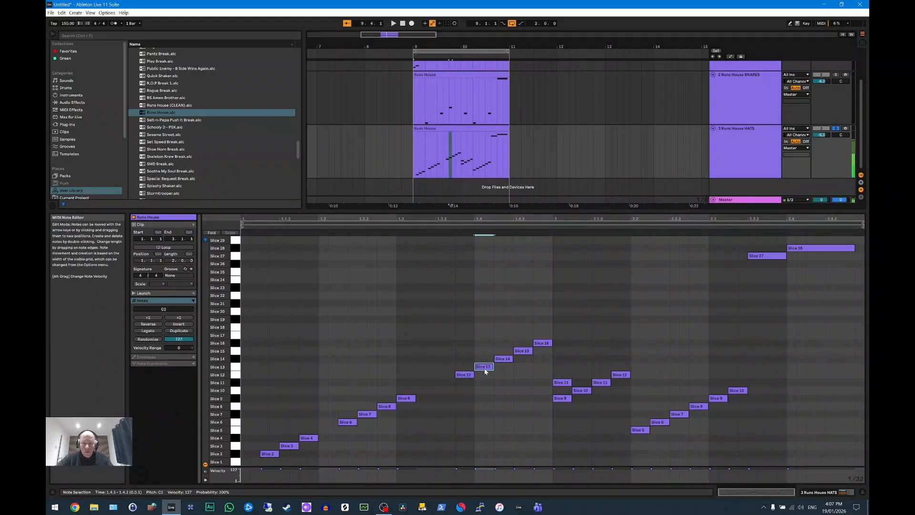
pyautogui.doubleClick(487, 368)
# Audition the Slice 14 to Slice 16 notes of the hats clip and delete both Slice 11 notes and the Slice 10 note from beat 2.1.
pyautogui.click(505, 359)
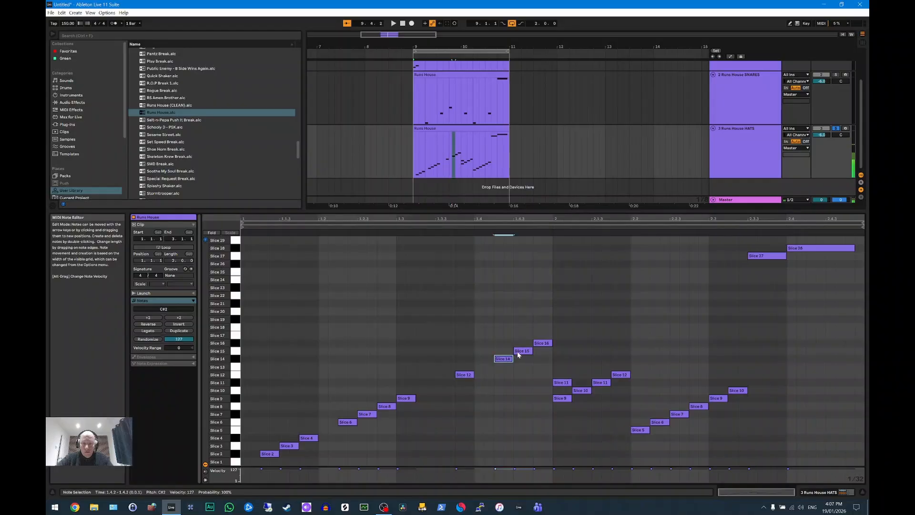
pyautogui.click(518, 353)
pyautogui.click(545, 343)
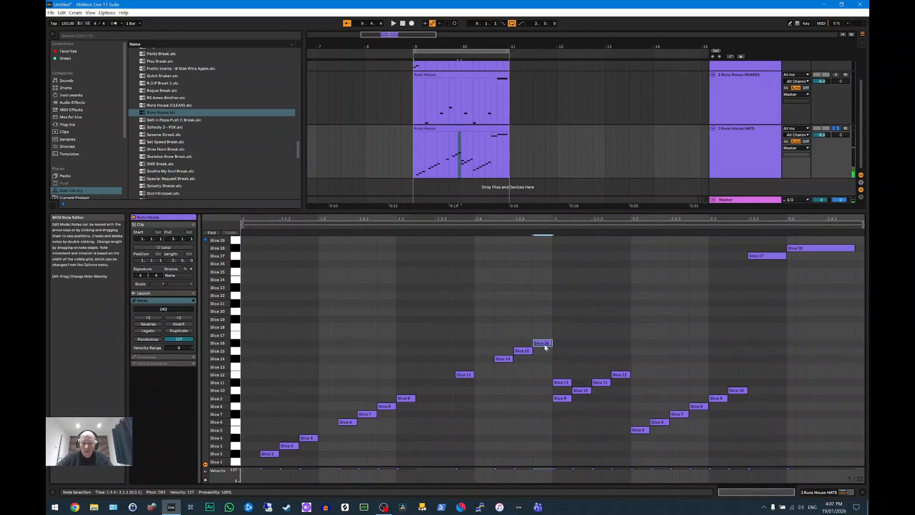
pyautogui.click(560, 399)
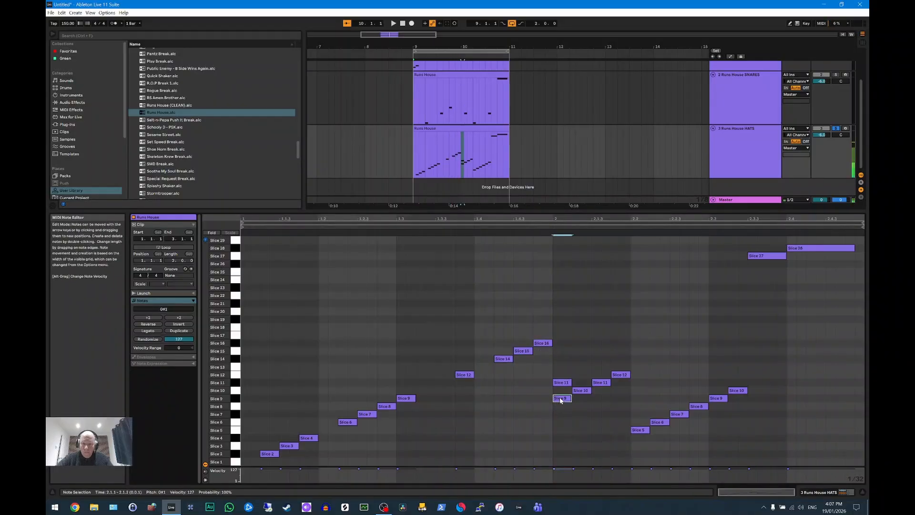
pyautogui.doubleClick(562, 383)
pyautogui.click(578, 392)
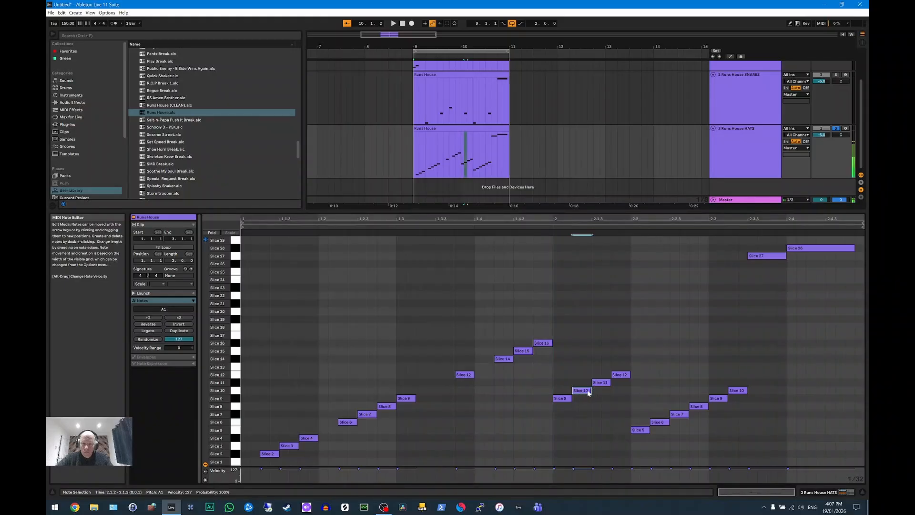
pyautogui.doubleClick(583, 391)
pyautogui.click(601, 383)
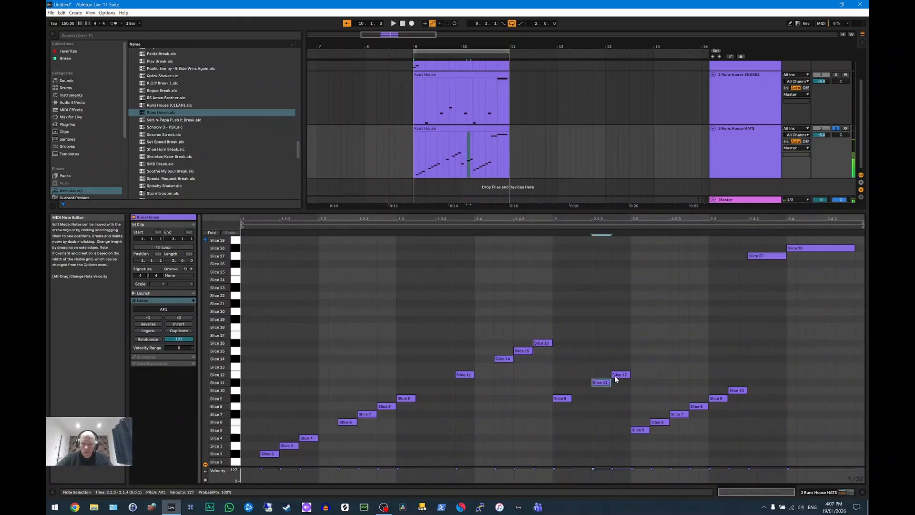
pyautogui.doubleClick(601, 382)
# Delete the Slice 5 note on beat 2.2 and the Slice 10 note in beat 2.3 of the hats clip, auditioning neighbouring notes.
pyautogui.click(616, 376)
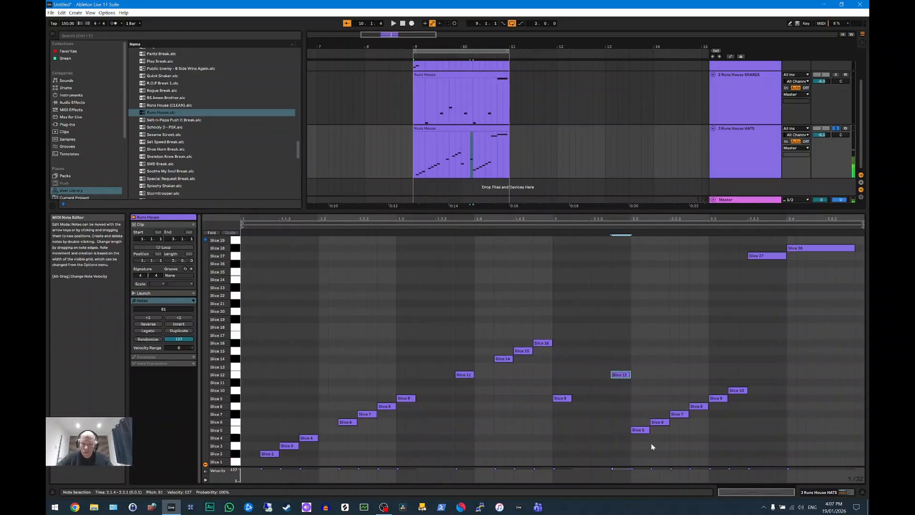
pyautogui.doubleClick(642, 430)
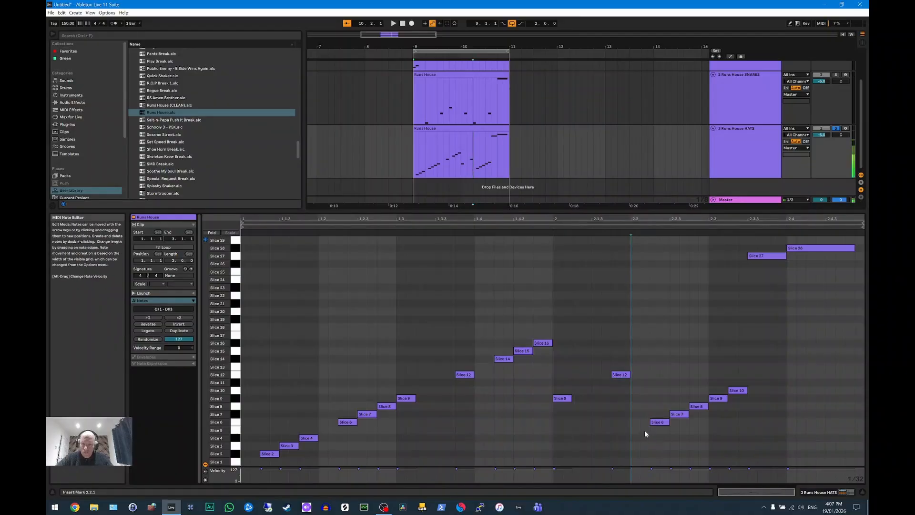
pyautogui.click(682, 416)
pyautogui.click(697, 407)
pyautogui.click(716, 399)
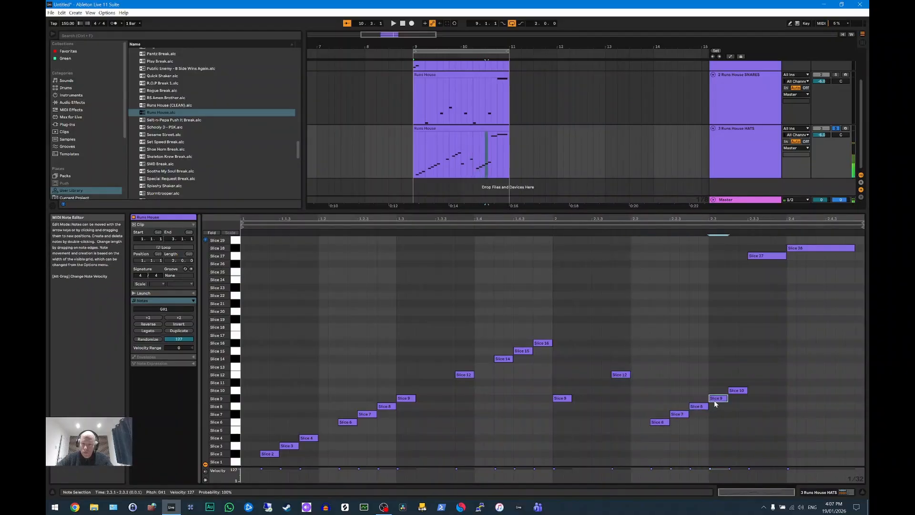
pyautogui.doubleClick(736, 392)
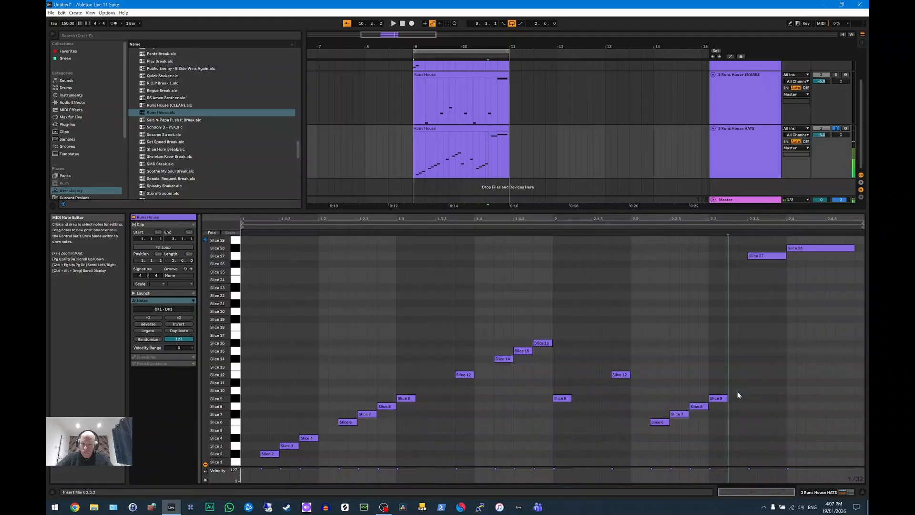
# Audition and delete the long Slice 27 and Slice 28 notes at the end of the hats clip.
pyautogui.click(762, 257)
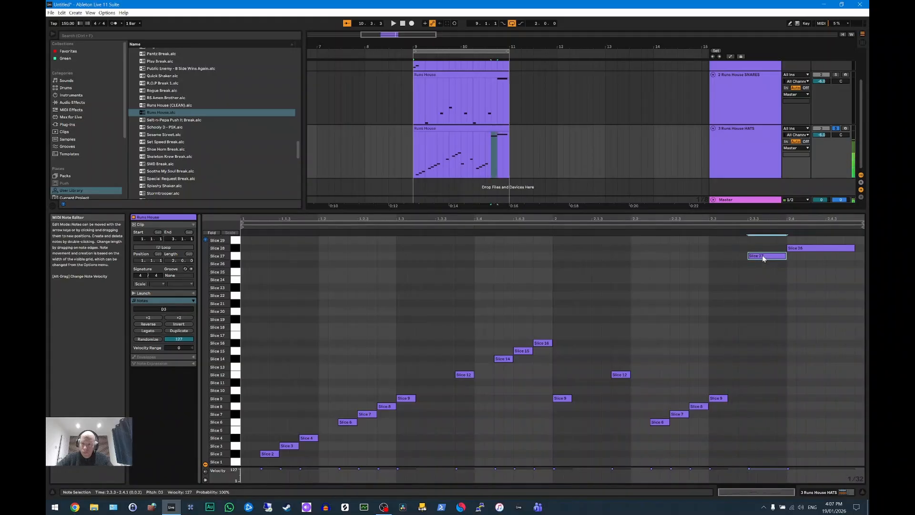
pyautogui.doubleClick(762, 257)
pyautogui.click(802, 249)
pyautogui.doubleClick(803, 249)
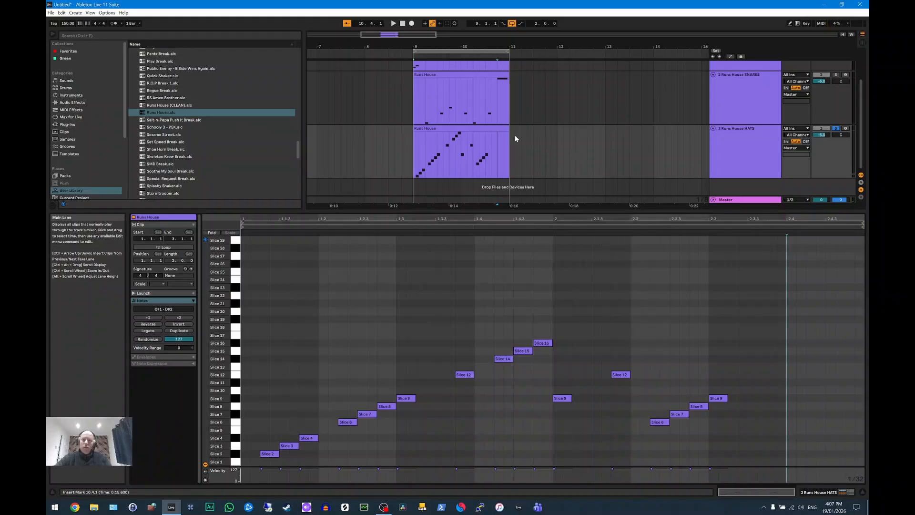
# Unsolo the Runs House HATS track and play the kicks, snares and hats clips together from their start.
pyautogui.scroll(1, 515, 138)
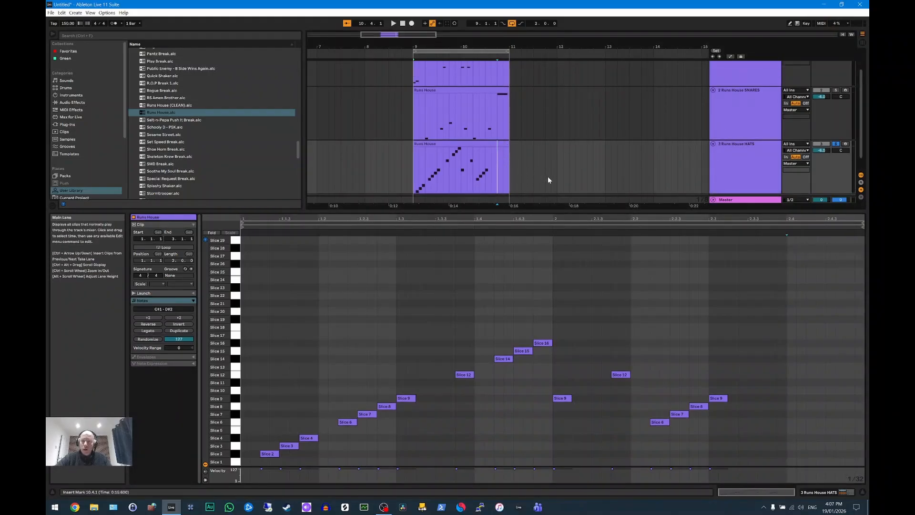
pyautogui.hotkey('shift', 'Tab')
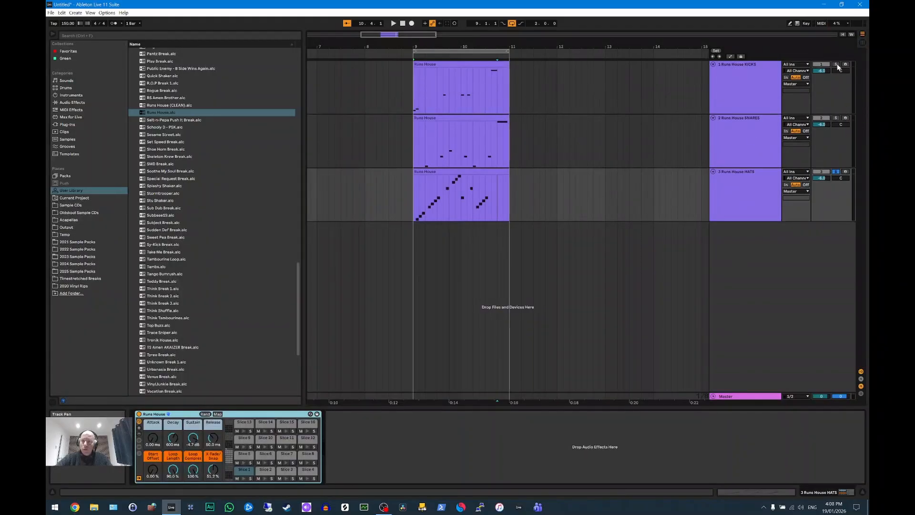
pyautogui.click(836, 171)
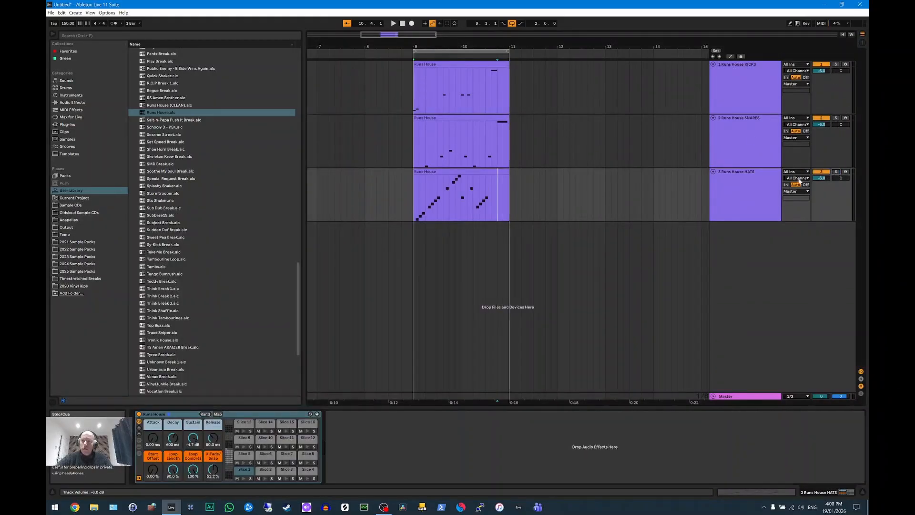
pyautogui.click(421, 171)
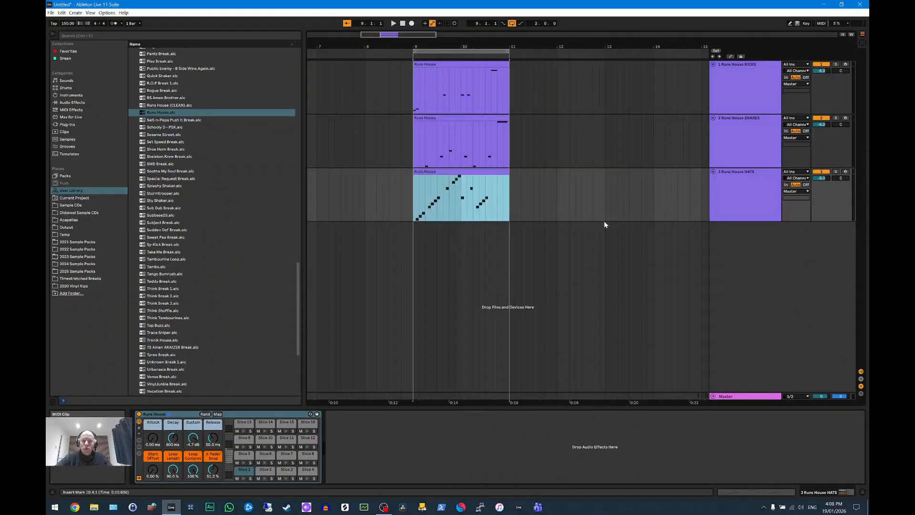
pyautogui.press('space')
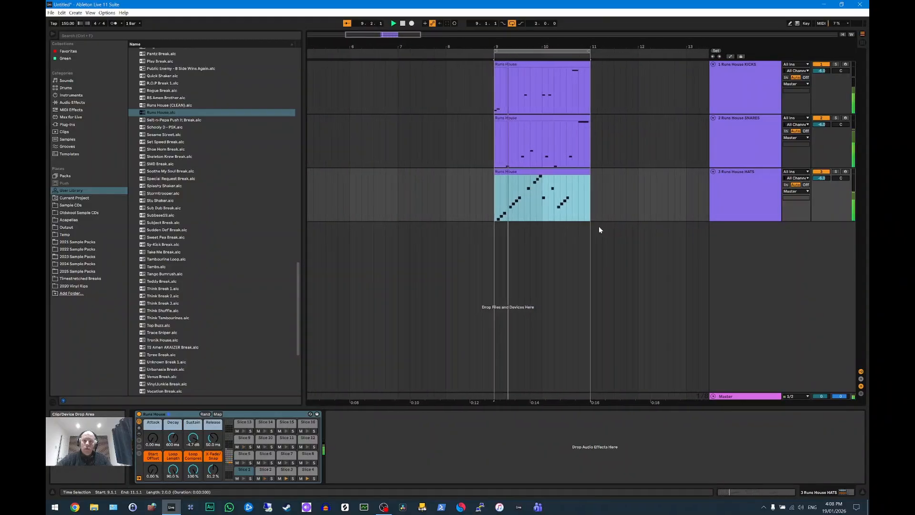
# Delete the Slice 2 note from the kicks clip and play the break back.
pyautogui.click(497, 65)
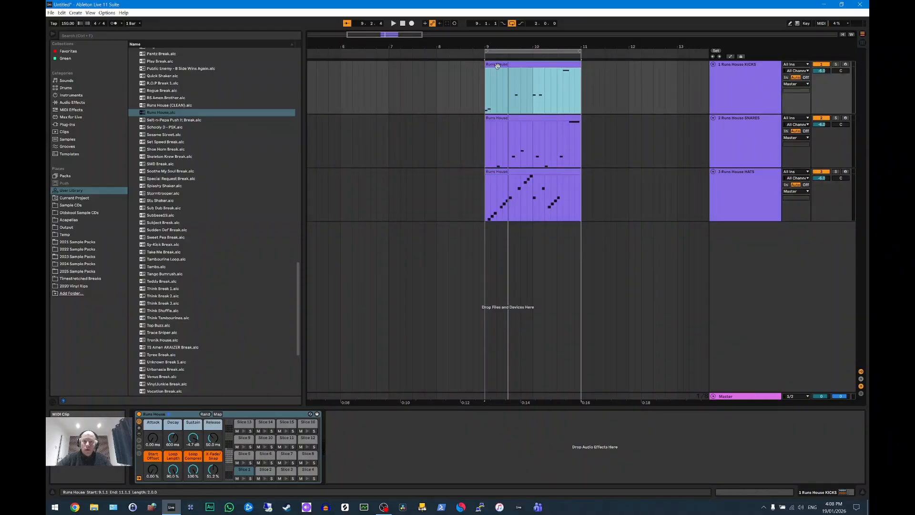
pyautogui.doubleClick(498, 65)
pyautogui.doubleClick(268, 452)
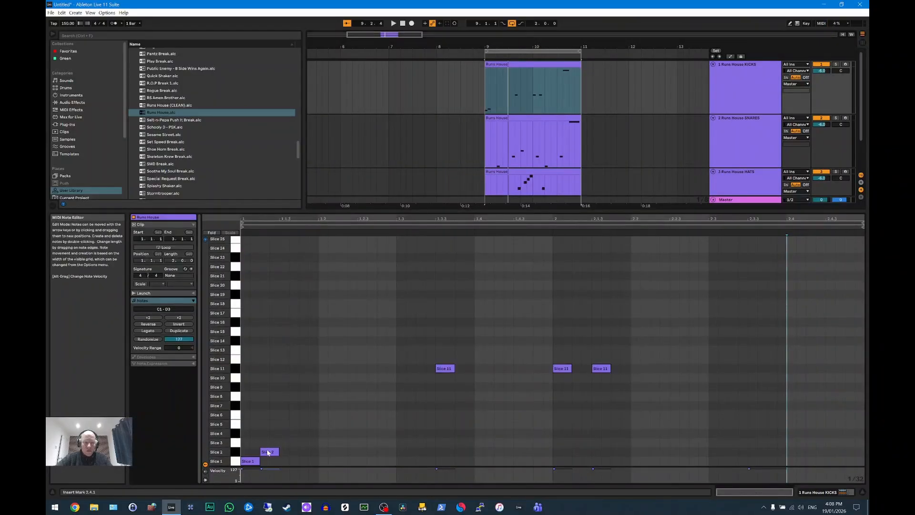
pyautogui.doubleClick(267, 452)
pyautogui.press('space')
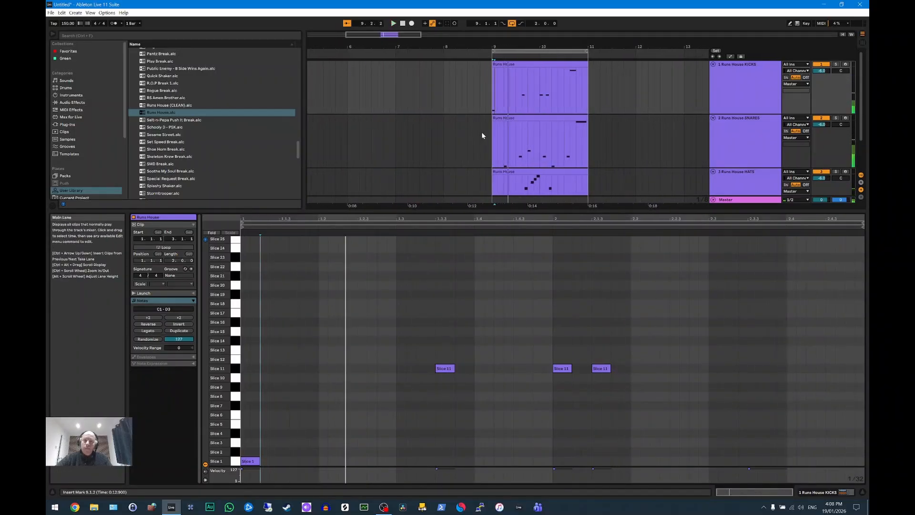
# Add the FabFilter Pro-Q 3 VST3 plug-in to the Runs House KICKS track after its drum rack.
pyautogui.hotkey('shift', 'Tab')
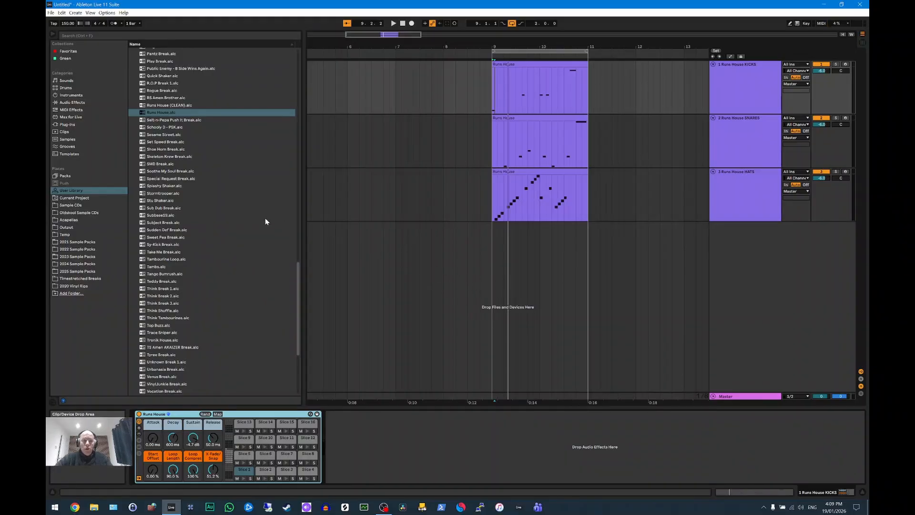
pyautogui.click(67, 124)
pyautogui.click(132, 59)
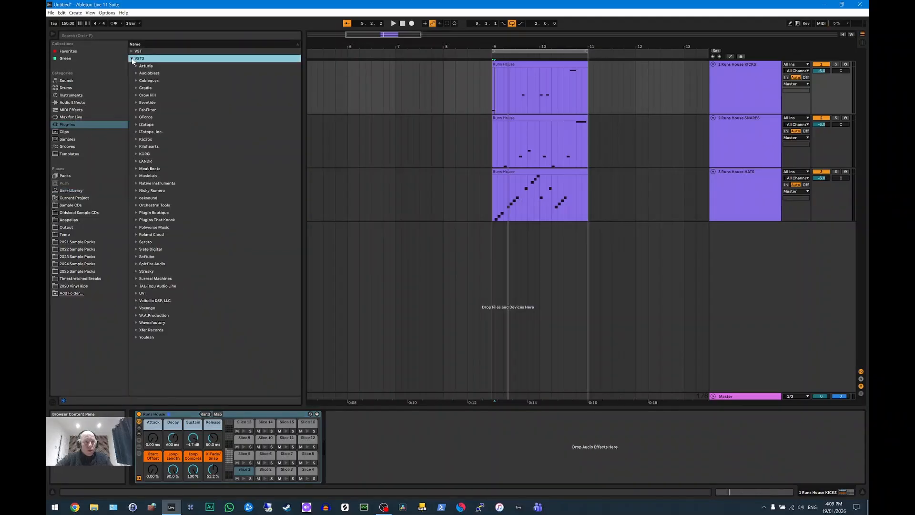
pyautogui.click(136, 109)
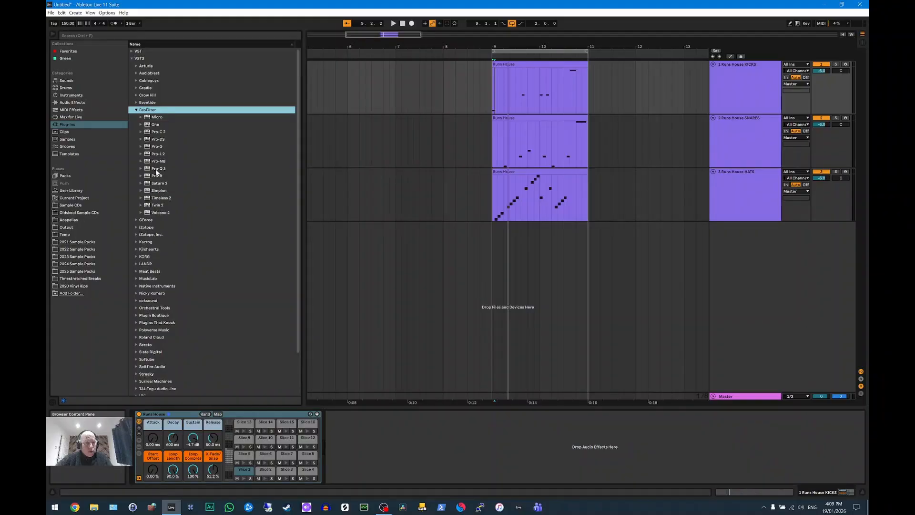
pyautogui.moveTo(155, 169); pyautogui.dragTo(377, 465)
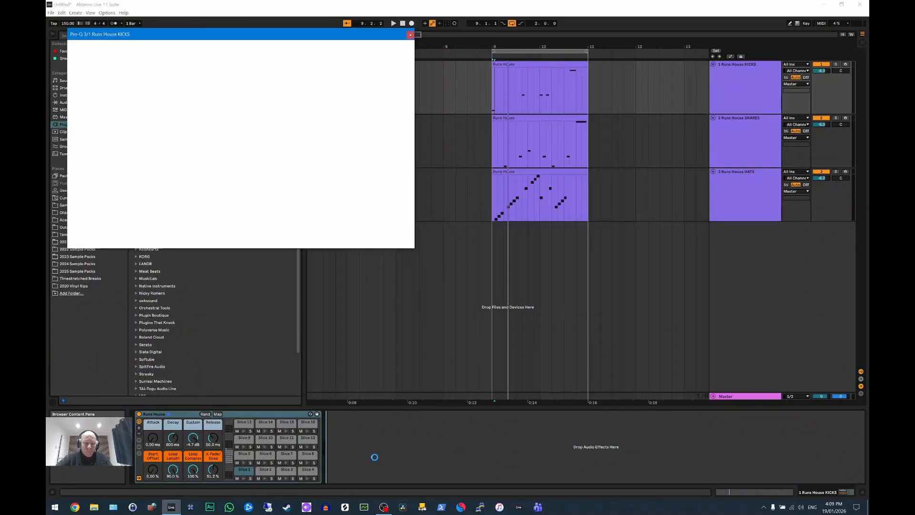
# Copy Pro-Q 3 from the kicks track and paste it onto the Runs House SNARES and Runs House HATS tracks.
pyautogui.rightClick(380, 414)
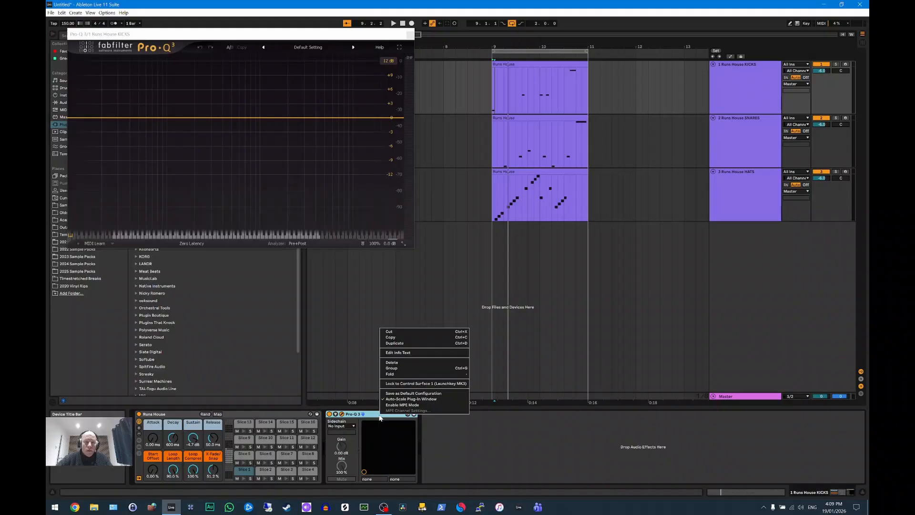
pyautogui.click(398, 337)
pyautogui.click(752, 147)
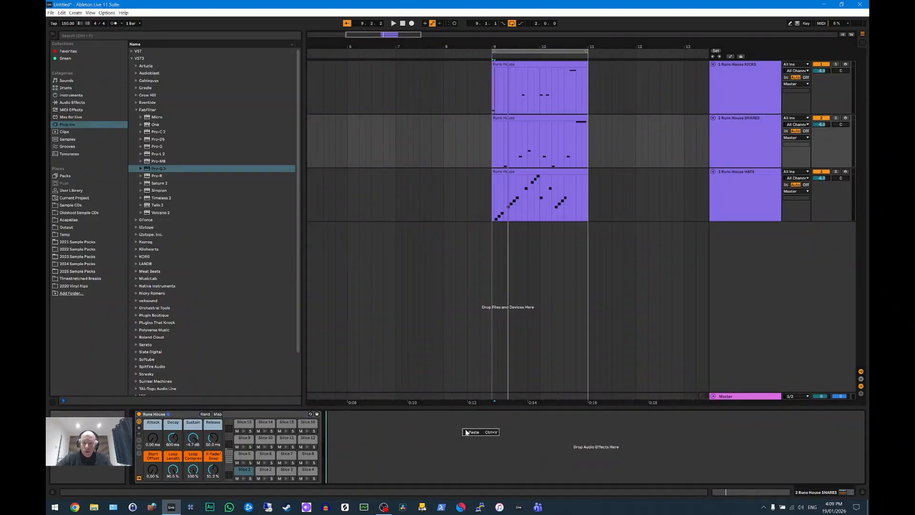
pyautogui.hotkey('ctrl', 'v')
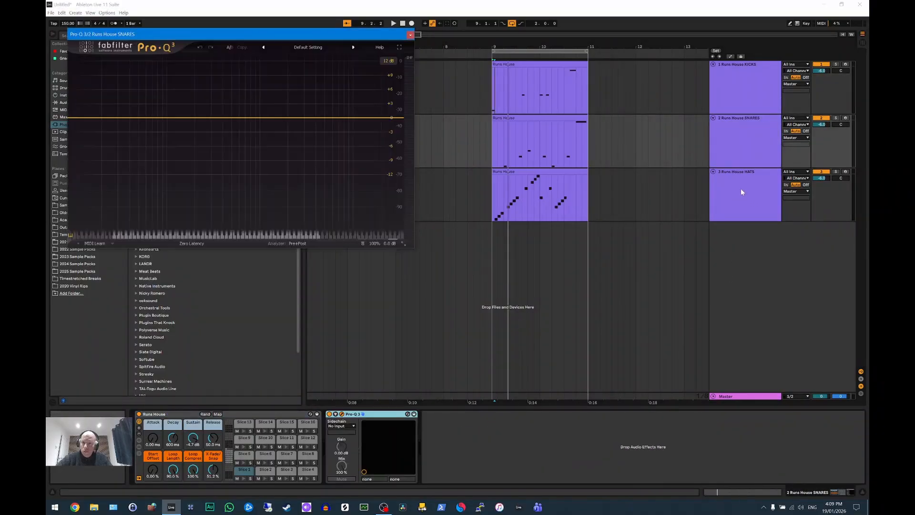
pyautogui.click(741, 189)
pyautogui.click(366, 445)
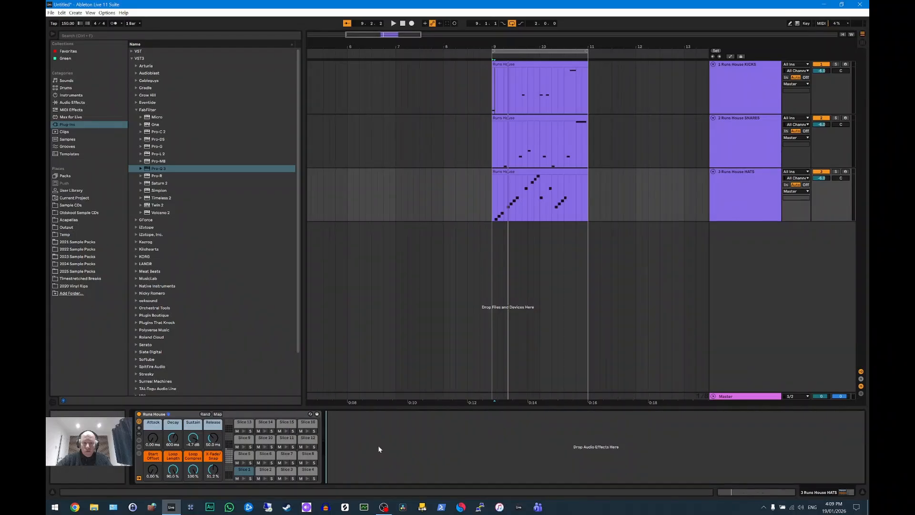
pyautogui.hotkey('ctrl', 'v')
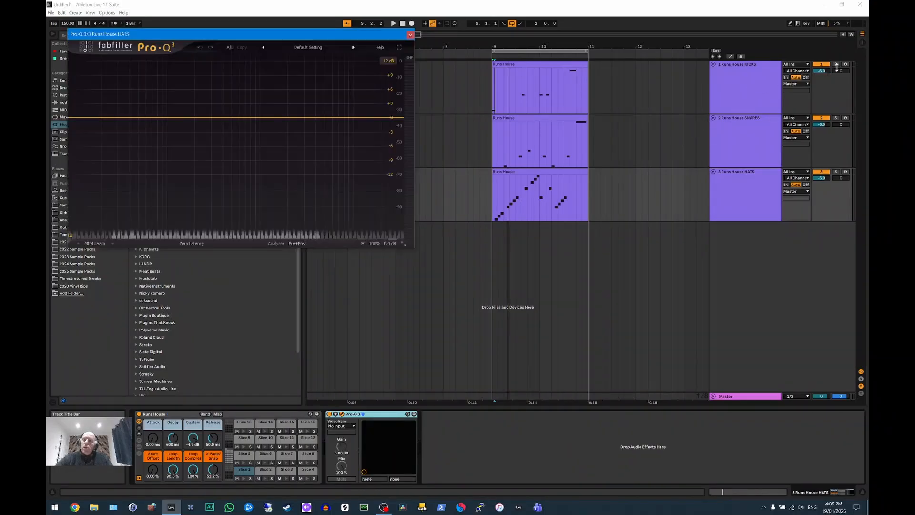
# Solo the Runs House KICKS track and play its clip from the start with its Pro-Q 3 display open.
pyautogui.click(768, 84)
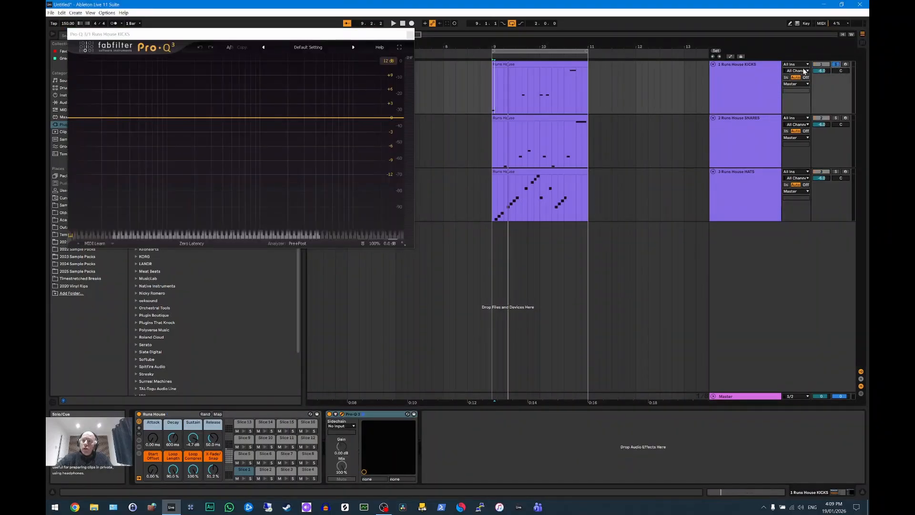
pyautogui.click(540, 64)
pyautogui.press('space')
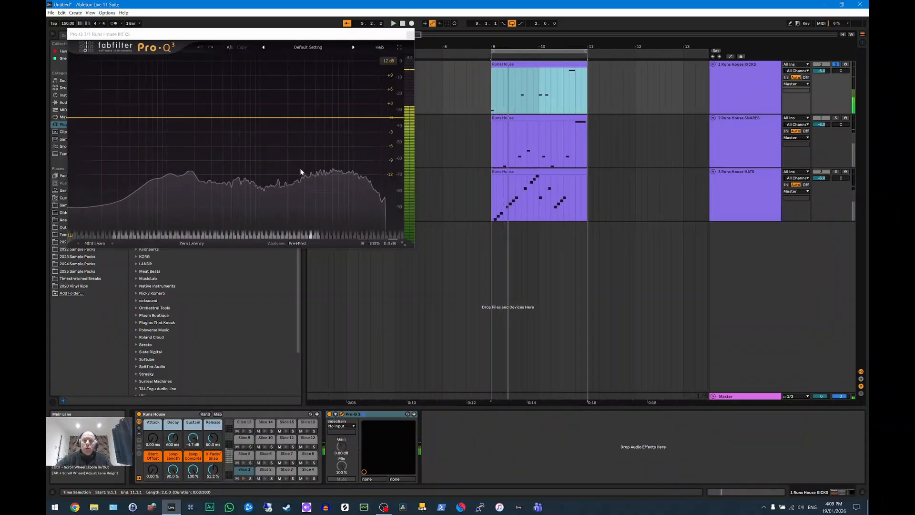
# Add a low cut band at about 23 Hz with a 36 dB/oct slope to the kicks track's Pro-Q 3.
pyautogui.doubleClick(105, 127)
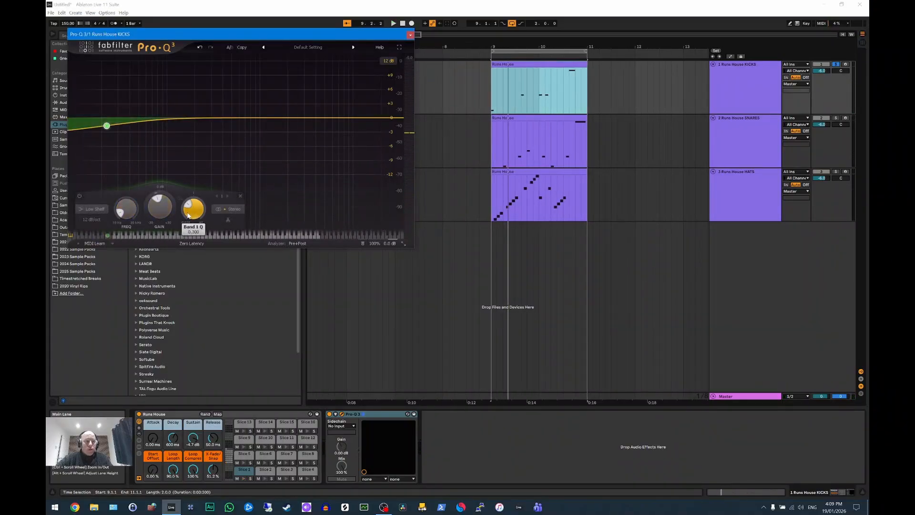
pyautogui.click(95, 210)
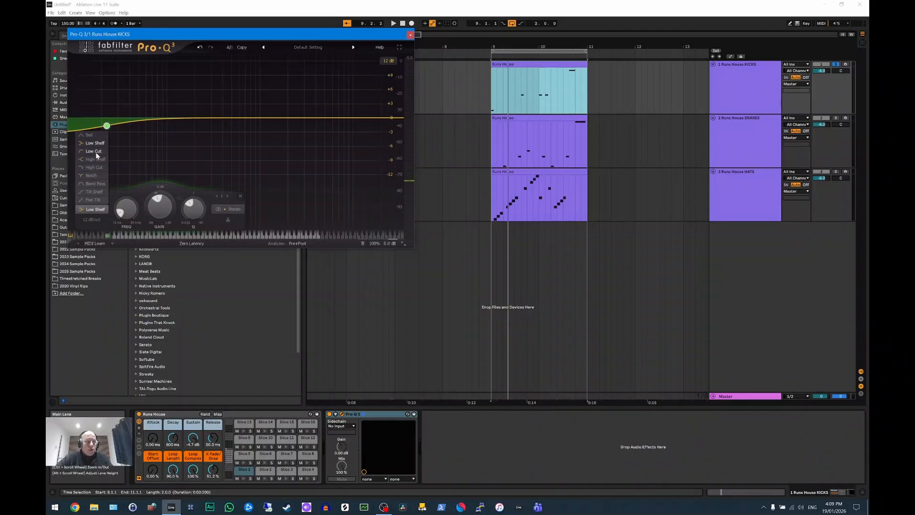
pyautogui.click(94, 151)
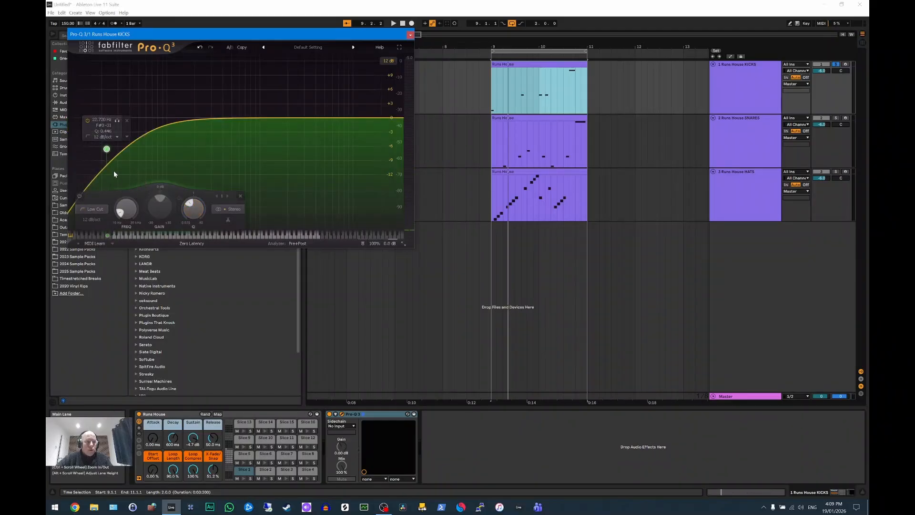
pyautogui.click(93, 219)
pyautogui.click(101, 273)
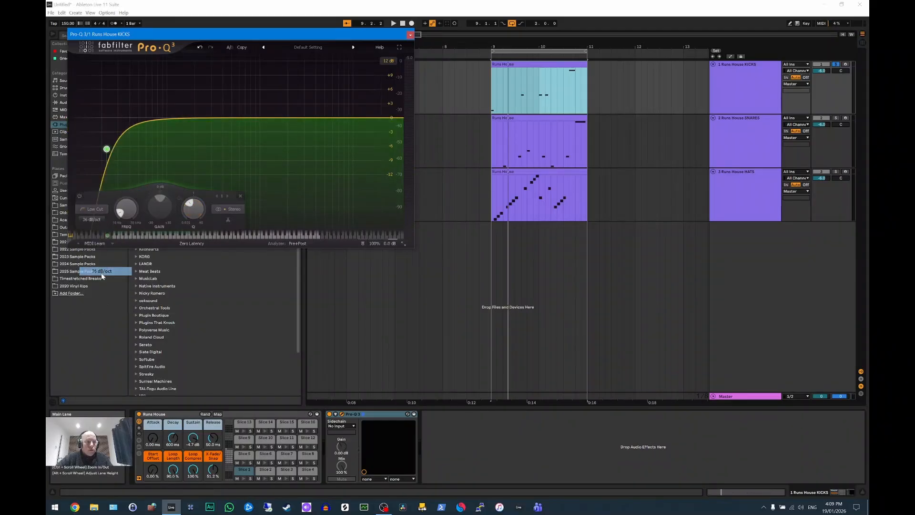
# Raise the kicks' low cut to the lower edge of the kick's spectrum, check it in playback and close the equalizer.
pyautogui.moveTo(106, 151); pyautogui.dragTo(155, 132)
pyautogui.press('space')
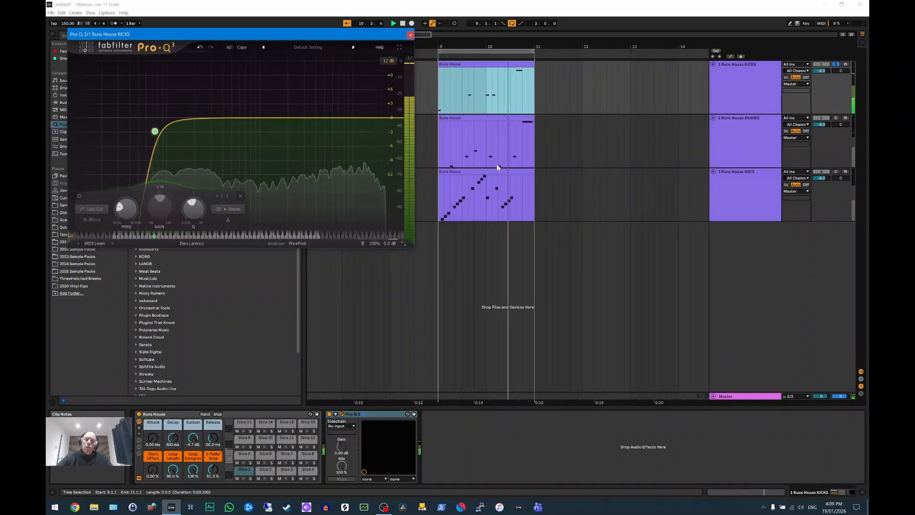
pyautogui.press('space')
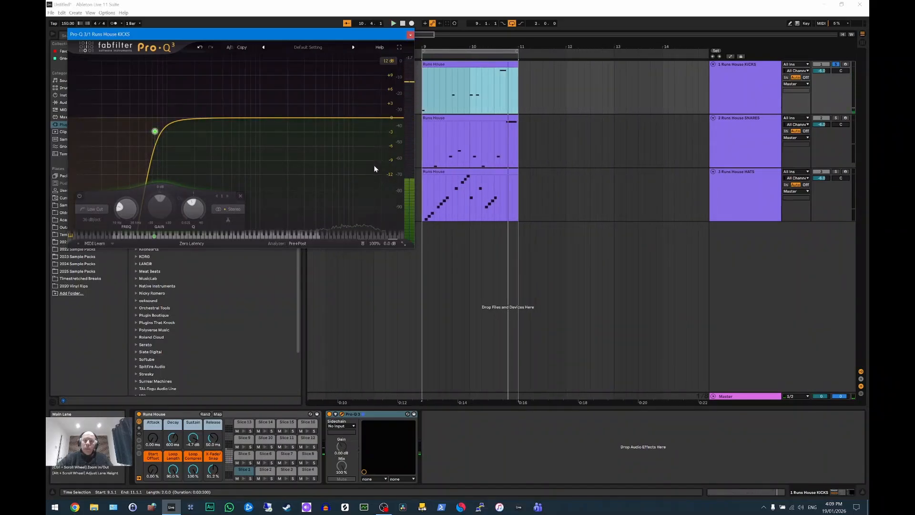
pyautogui.click(410, 35)
# Solo the Runs House SNARES track, bring up its Pro-Q 3 and play the clip from the start.
pyautogui.click(837, 118)
pyautogui.click(749, 133)
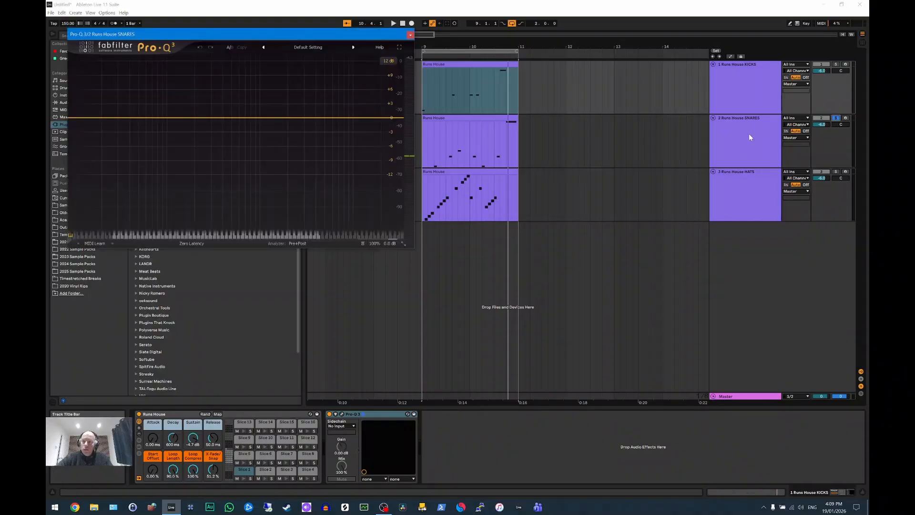
pyautogui.press('space')
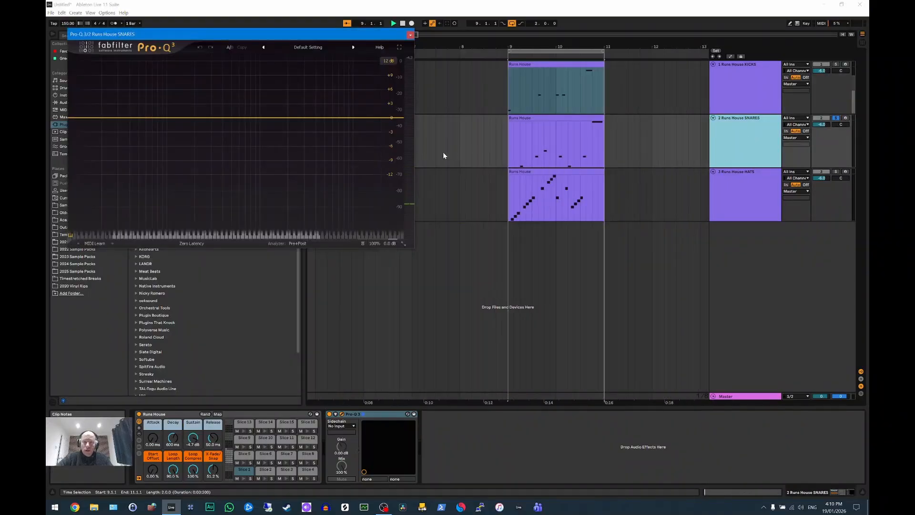
# Add a low cut band at about 36 Hz with a 36 dB/oct slope to the snares track's Pro-Q 3.
pyautogui.doubleClick(123, 124)
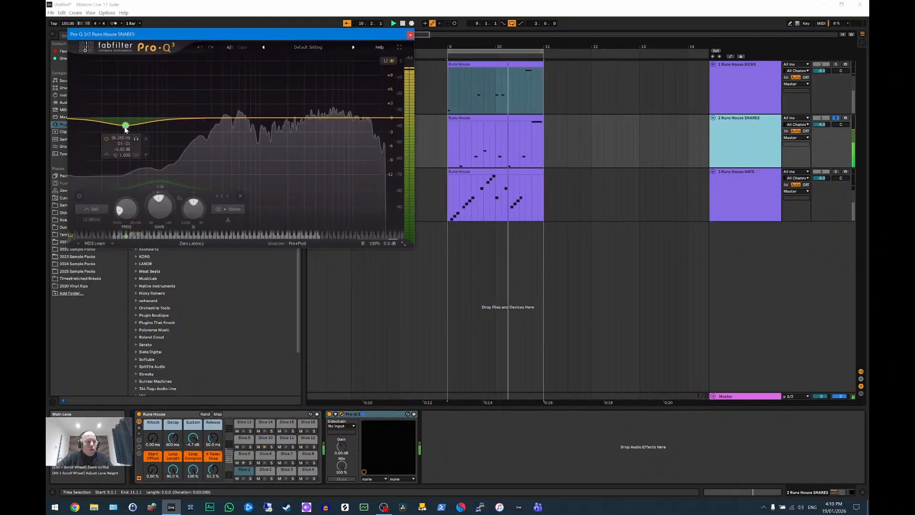
pyautogui.click(93, 220)
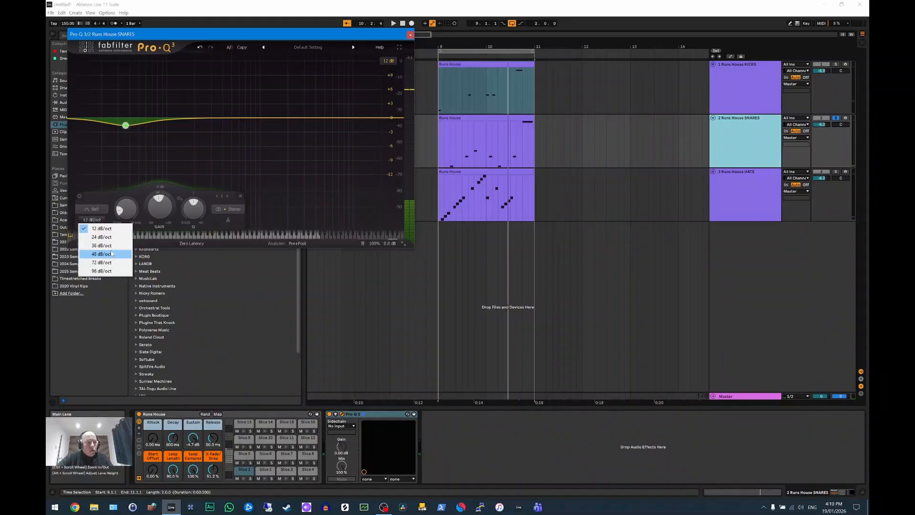
pyautogui.click(101, 246)
pyautogui.click(96, 211)
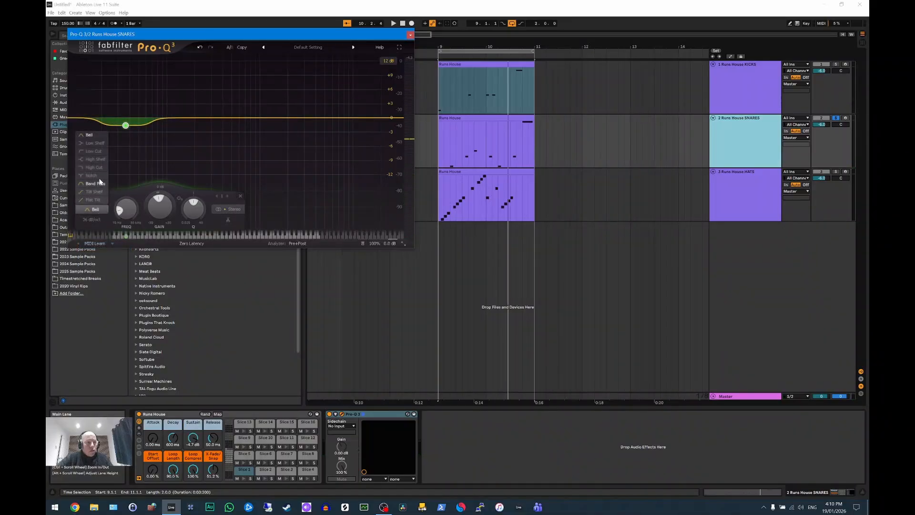
pyautogui.click(96, 153)
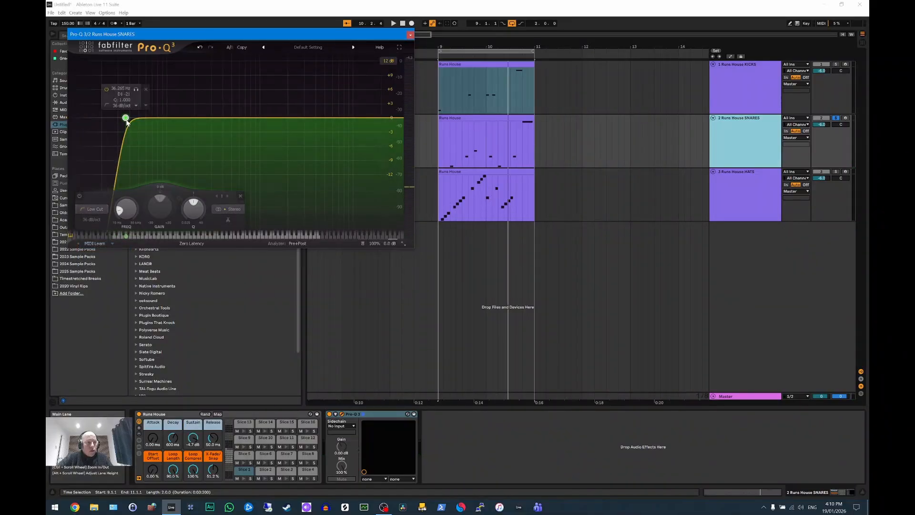
# Raise the snares' low cut frequency to about 261 Hz while listening to playback, and close the equalizer.
pyautogui.moveTo(127, 122); pyautogui.dragTo(201, 122)
pyautogui.press('space')
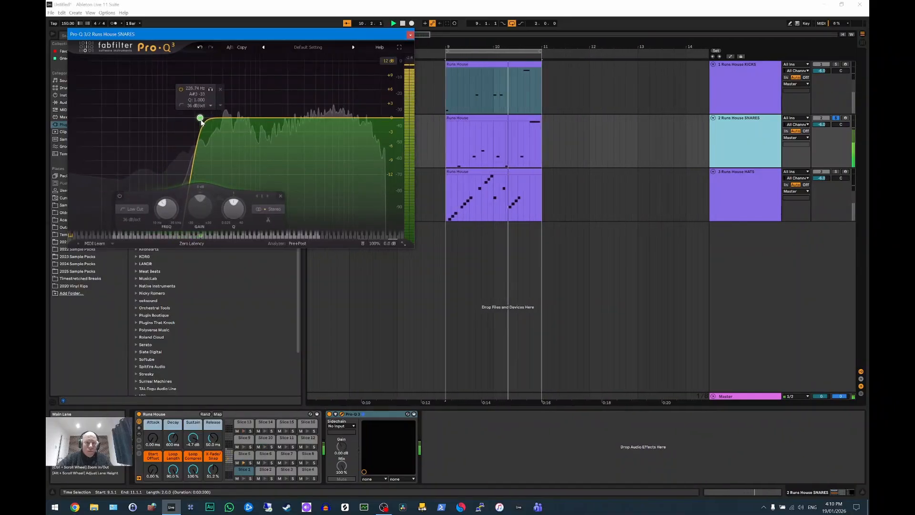
pyautogui.moveTo(201, 122)
pyautogui.mouseDown()
pyautogui.moveTo(220, 120)
pyautogui.moveTo(207, 122)
pyautogui.mouseUp()
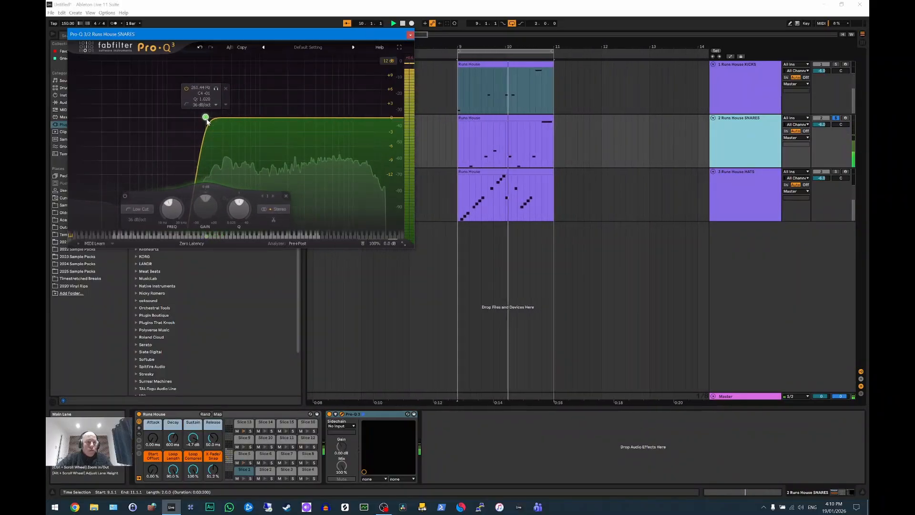
pyautogui.press('space')
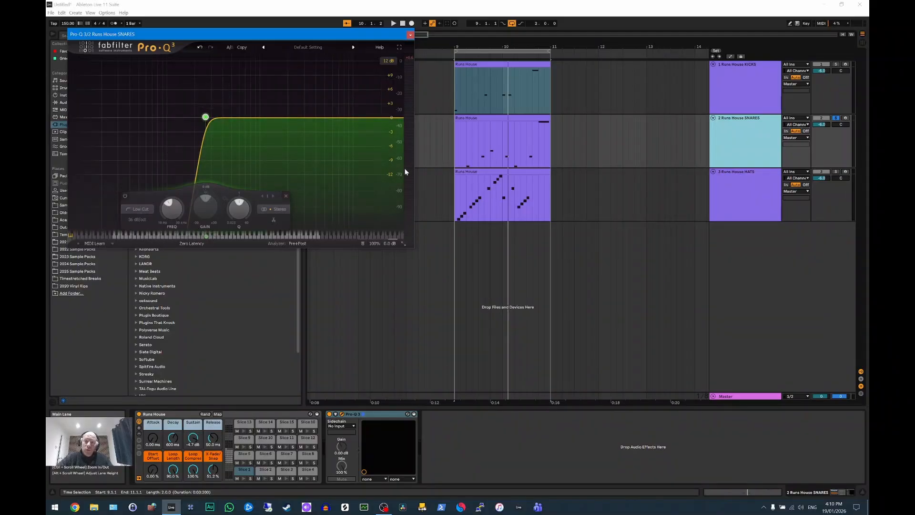
pyautogui.click(412, 36)
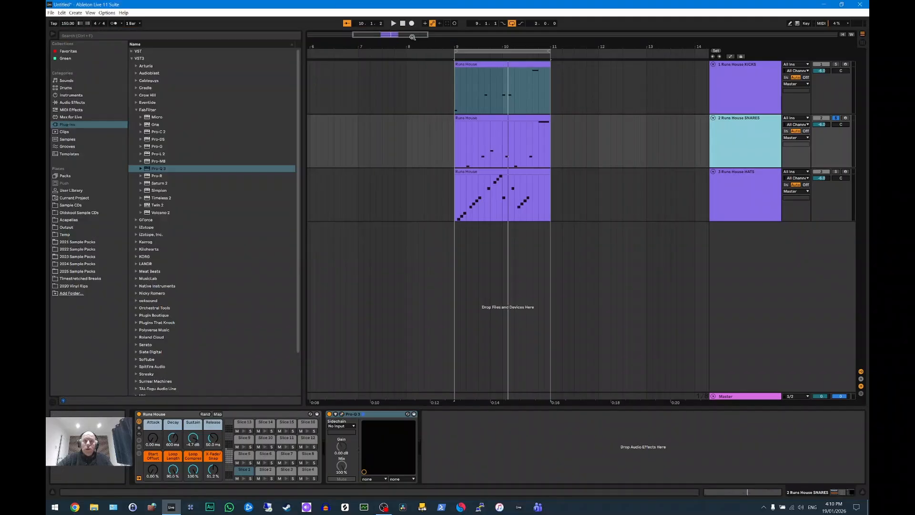
# Solo the Runs House HATS track and add a low cut at about 24 Hz with a 36 dB/oct slope in its Pro-Q 3.
pyautogui.click(837, 171)
pyautogui.click(490, 171)
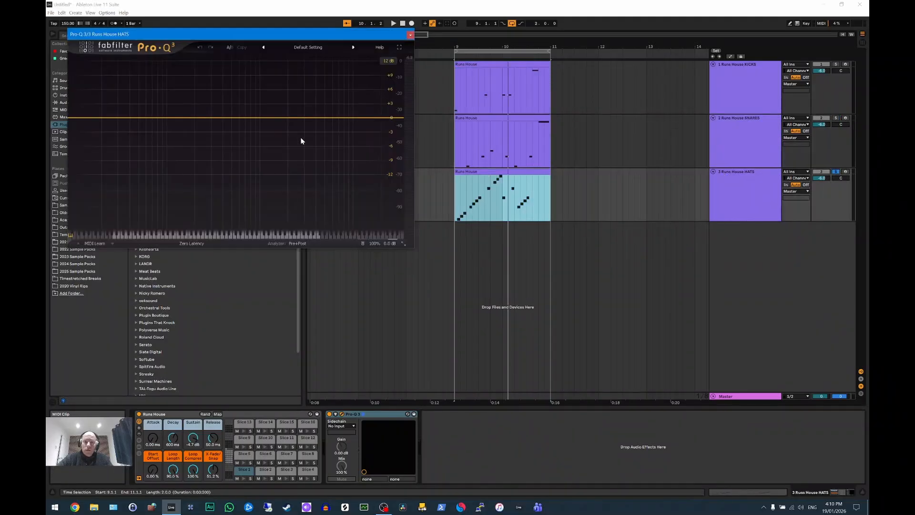
pyautogui.doubleClick(109, 122)
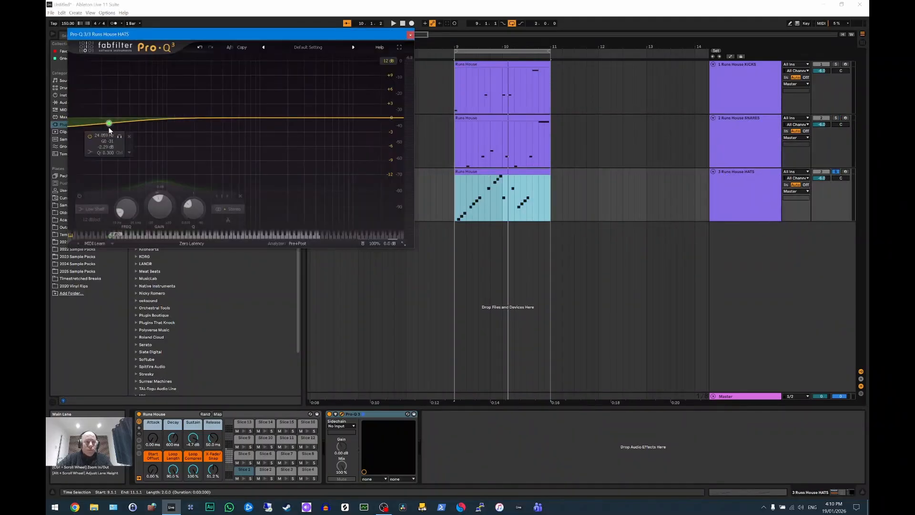
pyautogui.click(95, 209)
pyautogui.click(95, 151)
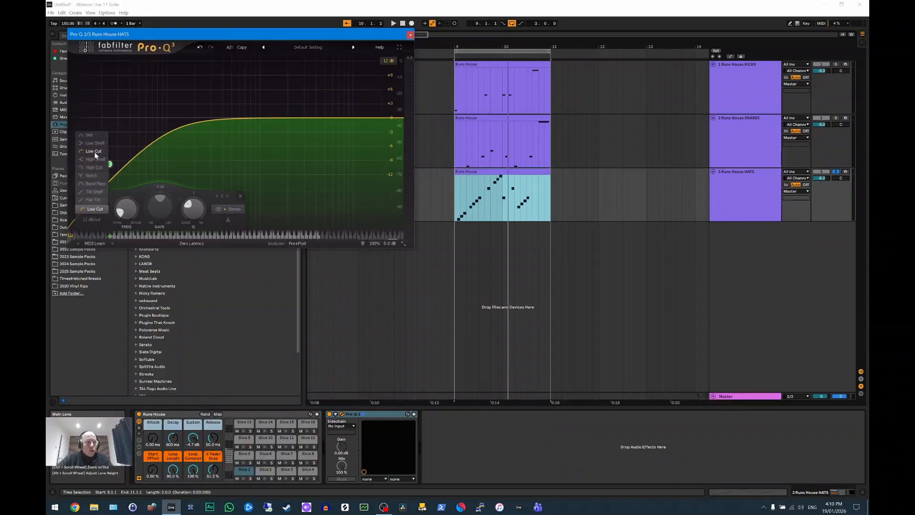
pyautogui.click(93, 219)
pyautogui.click(111, 271)
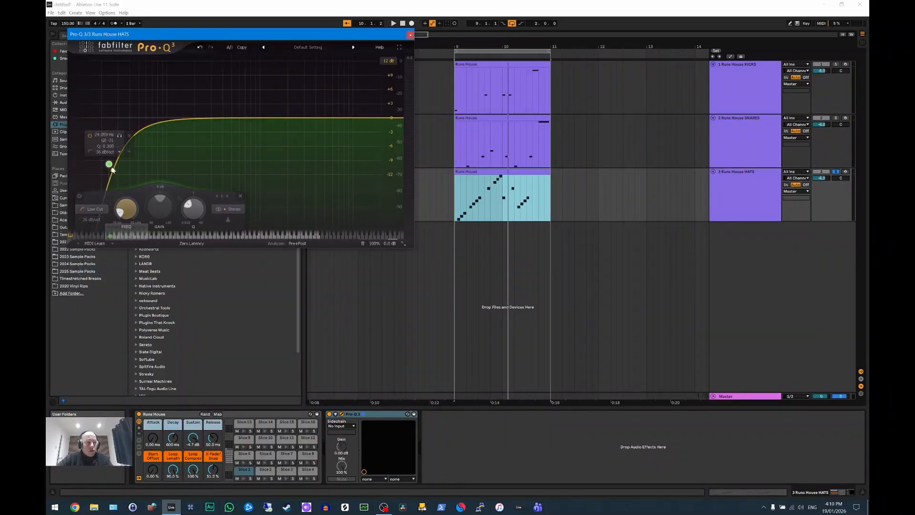
# Raise the hats' low cut frequency to about 550 Hz while the soloed clip plays.
pyautogui.press('space')
pyautogui.moveTo(109, 164); pyautogui.dragTo(237, 139)
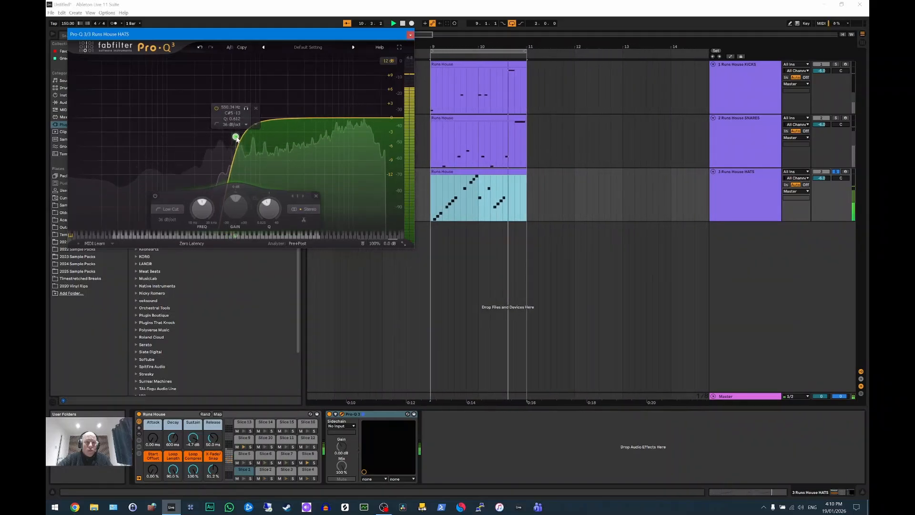
pyautogui.press('space')
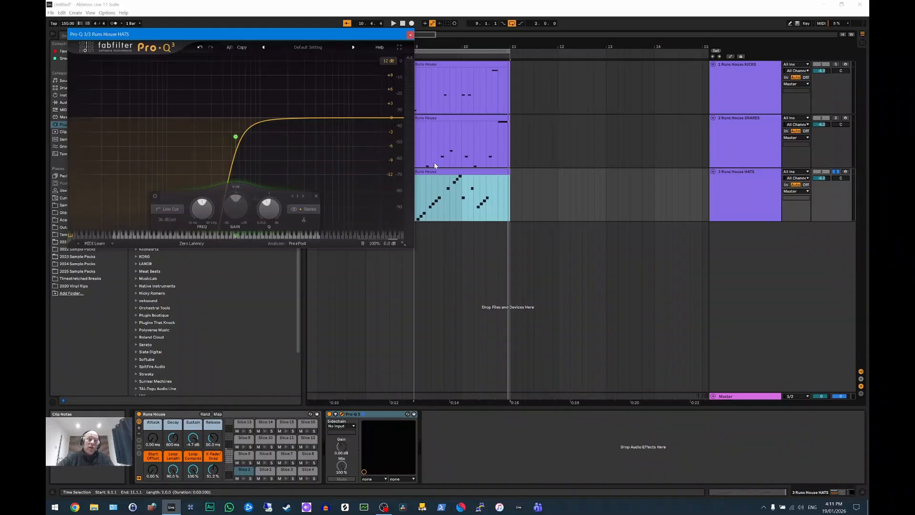
# Unsolo the Runs House HATS track and play all three drum tracks together.
pyautogui.click(836, 173)
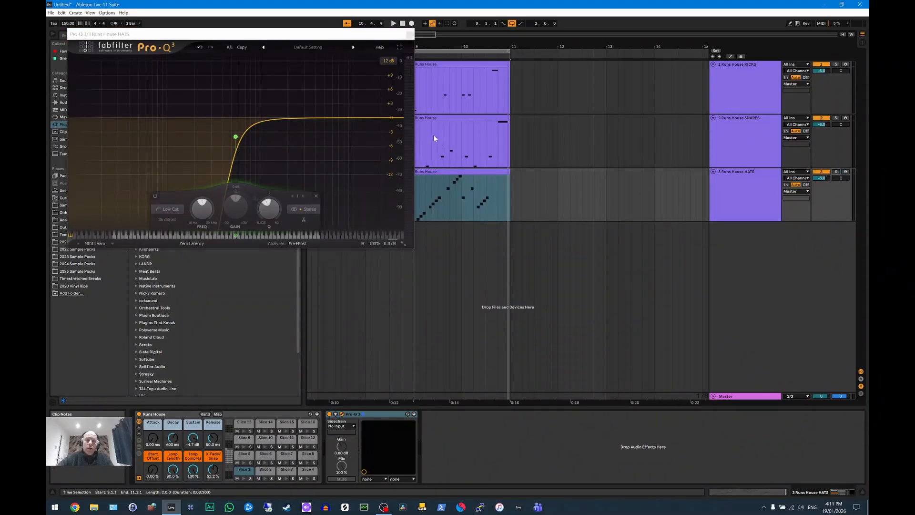
pyautogui.press('space')
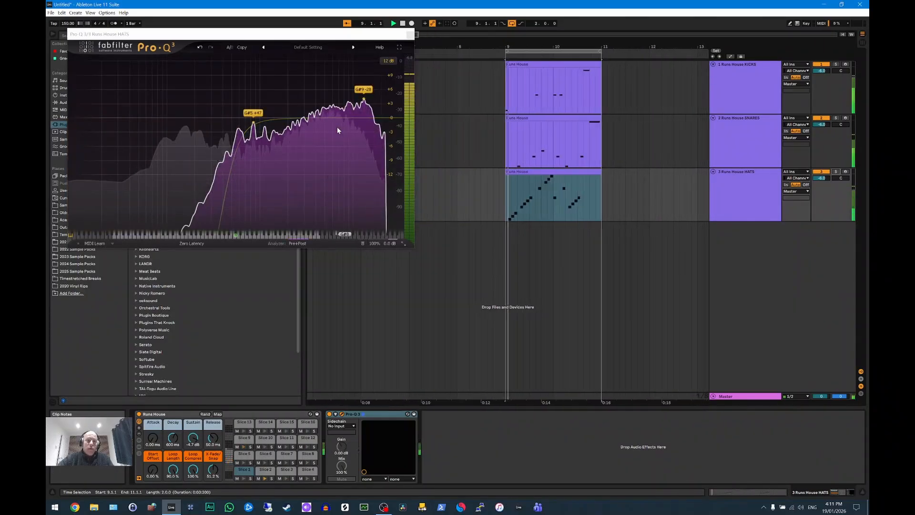
pyautogui.press('space')
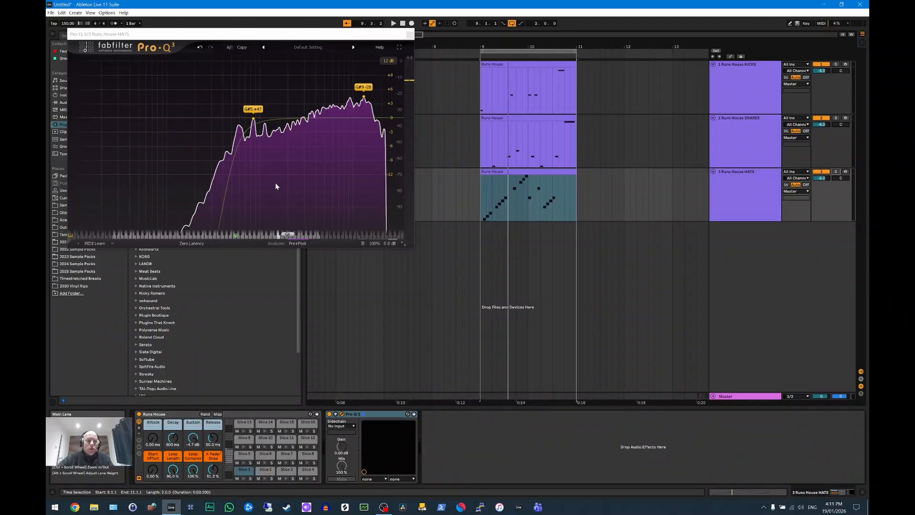
# Lower the hats' low cut frequency to about 342 Hz, listen to it with the full break and close the equalizer.
pyautogui.doubleClick(232, 139)
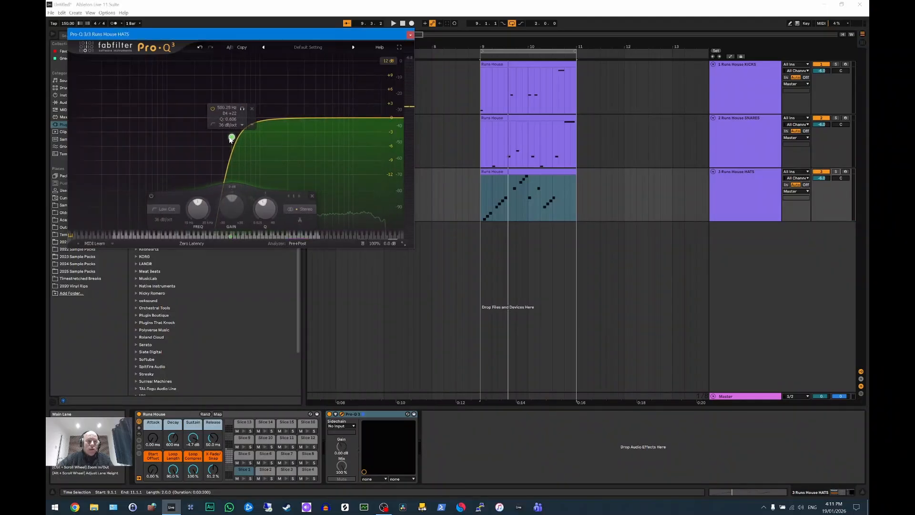
pyautogui.moveTo(231, 139); pyautogui.dragTo(216, 137)
pyautogui.press('space')
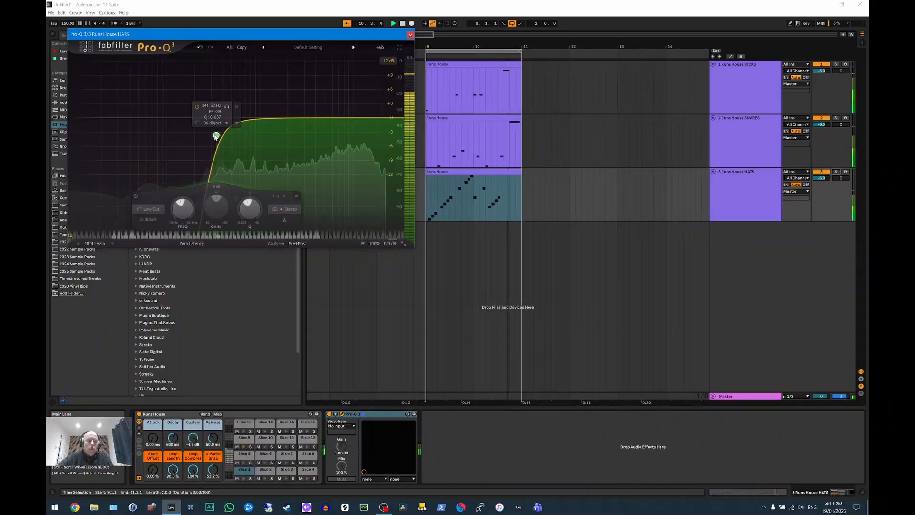
pyautogui.click(411, 35)
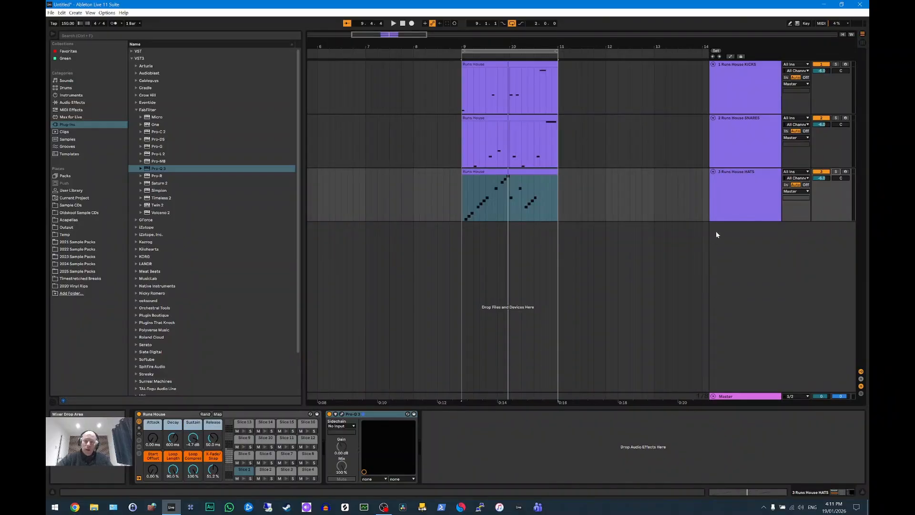
# Raise the Runs House HATS track volume to -3.0 dB in the Session View mixer during playback, and return to the arrangement.
pyautogui.press('Tab')
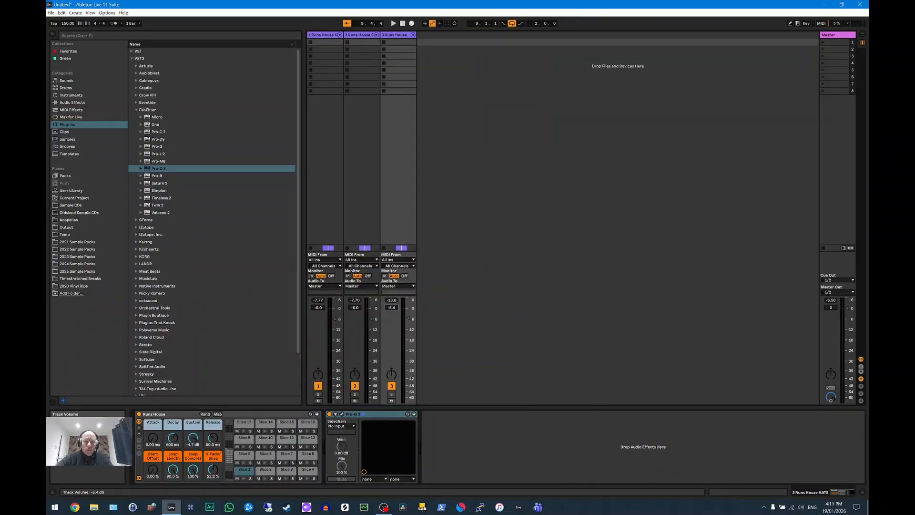
pyautogui.press('space')
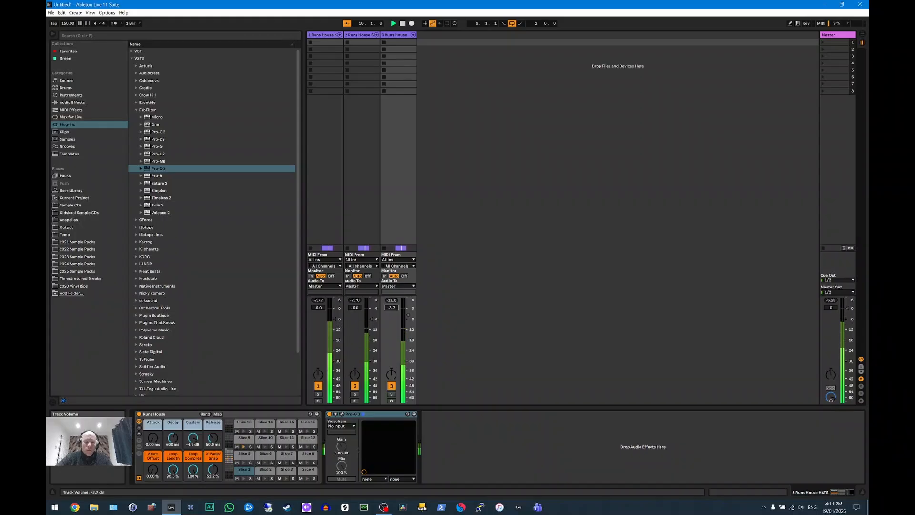
pyautogui.moveTo(407, 315); pyautogui.dragTo(407, 314)
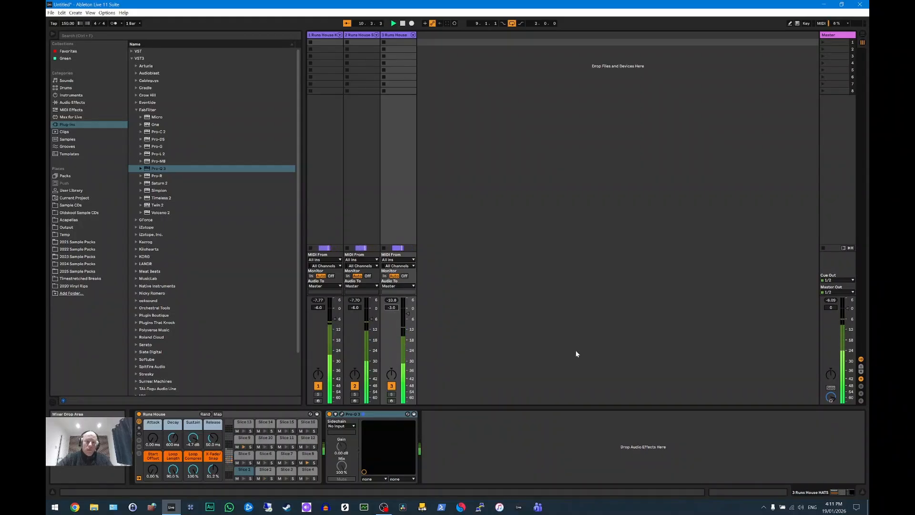
pyautogui.press('Tab')
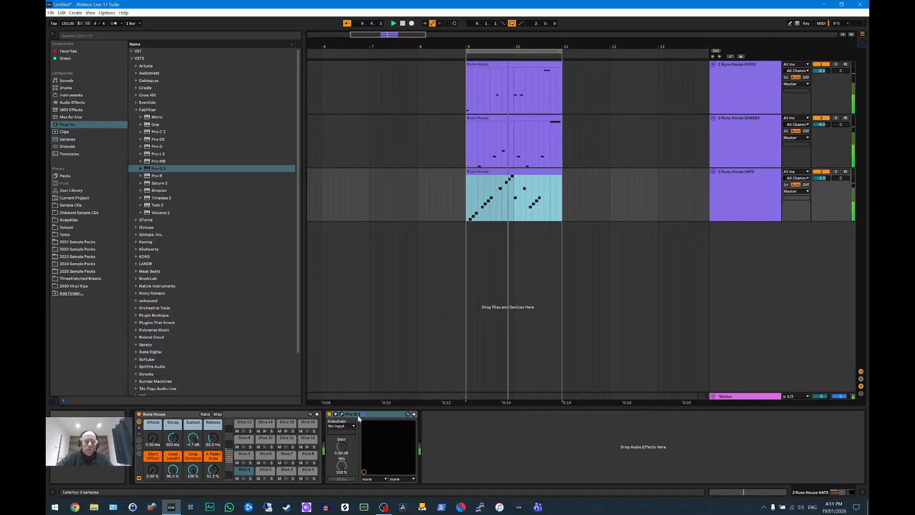
# Reopen the hats track's Pro-Q 3, lower its low cut frequency to about 302 Hz and close the equalizer.
pyautogui.click(341, 414)
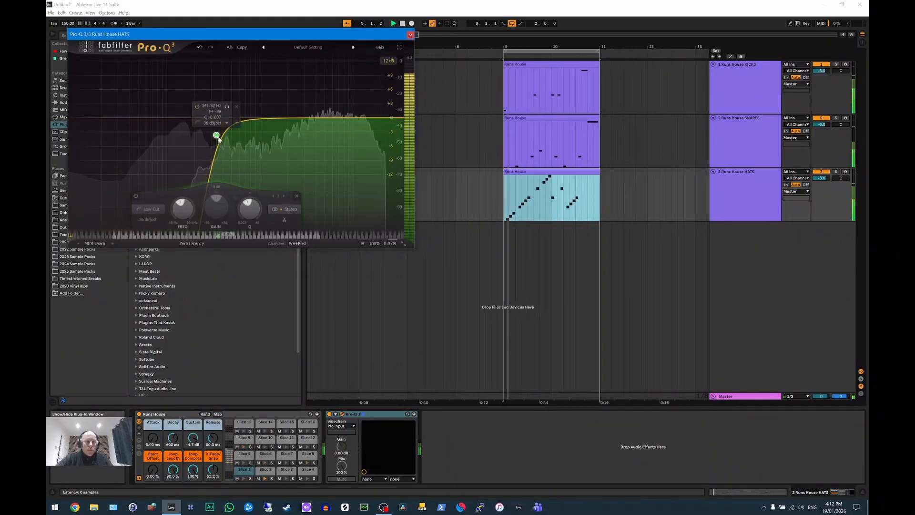
pyautogui.moveTo(218, 138); pyautogui.dragTo(210, 135)
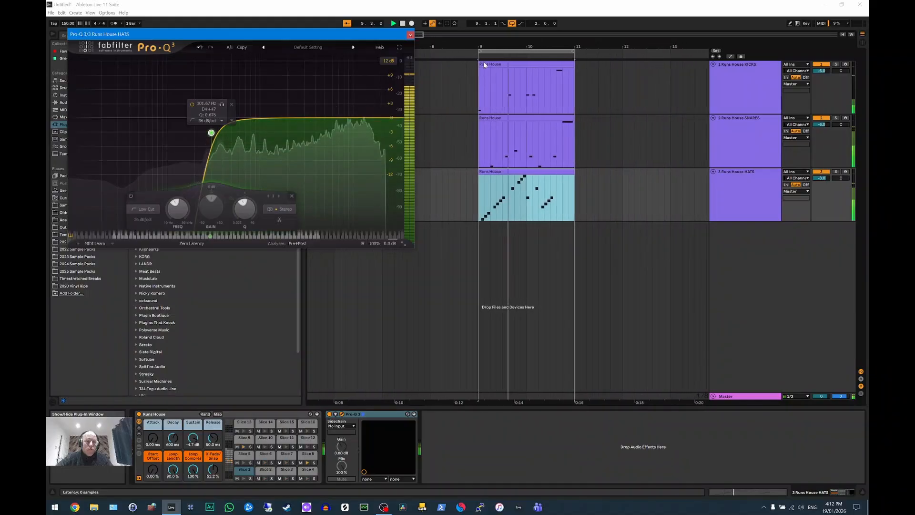
pyautogui.click(411, 35)
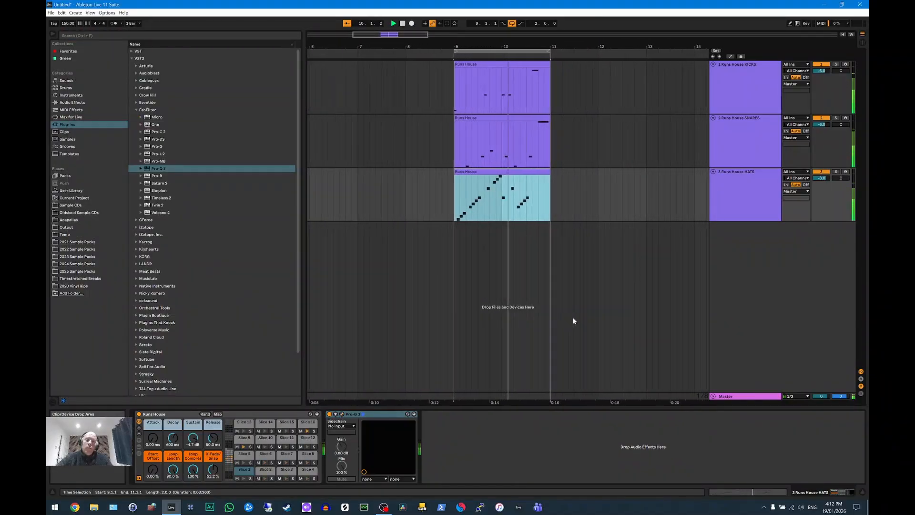
# Replace the Slice 8 note in the first Think Break 2 clip with copies of the Slice 4 and Slice 5 notes.
pyautogui.press('space')
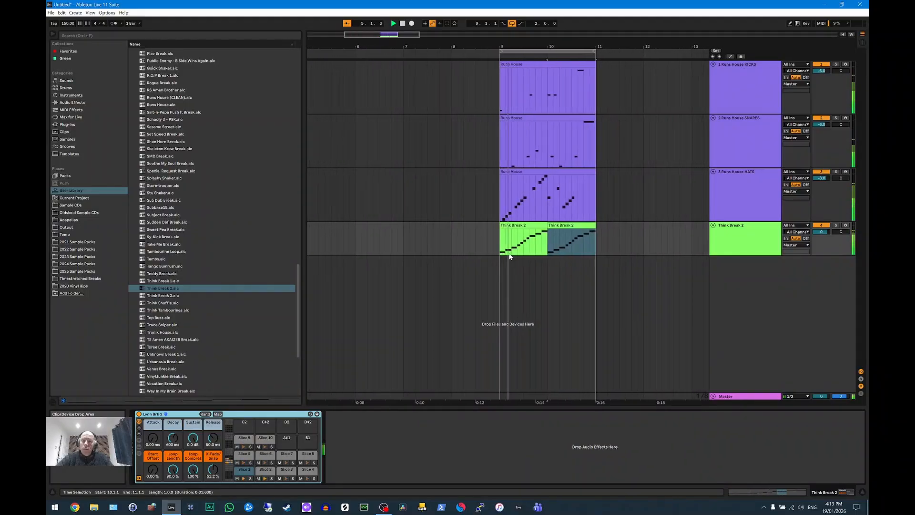
pyautogui.doubleClick(519, 225)
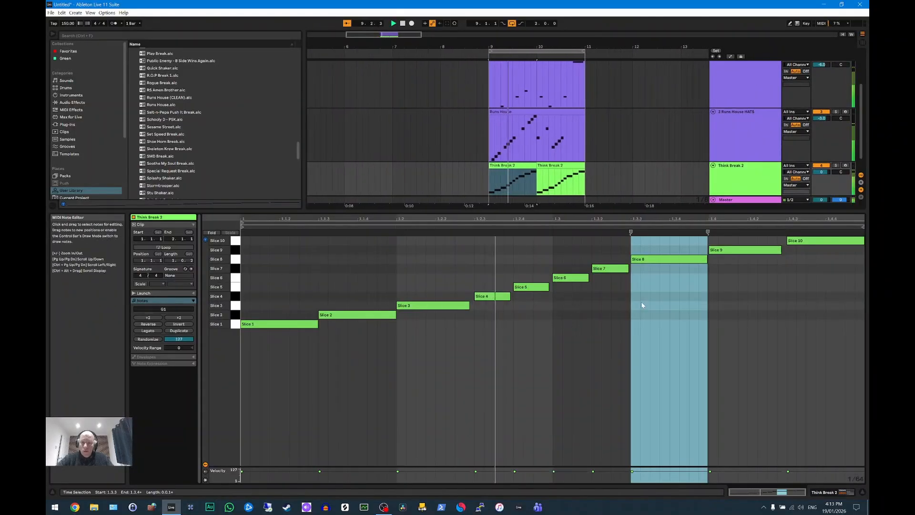
pyautogui.click(669, 260)
pyautogui.press('space')
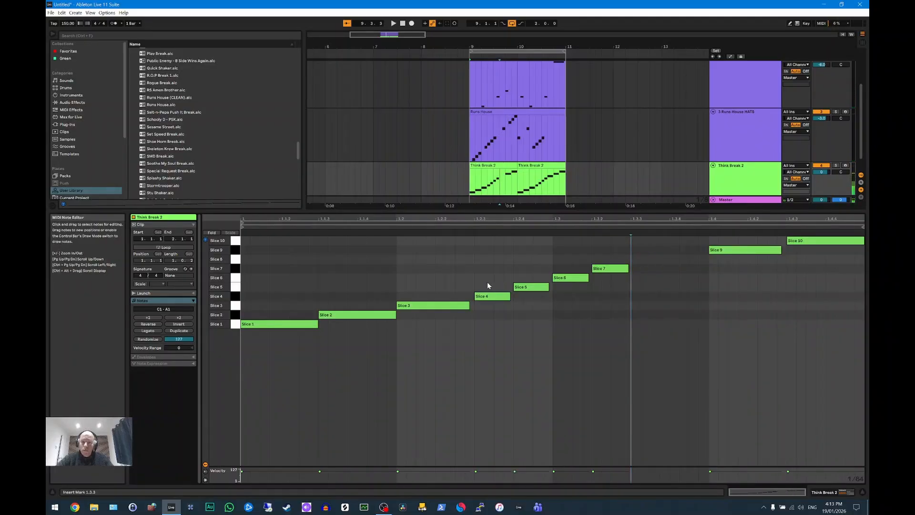
pyautogui.moveTo(487, 284); pyautogui.dragTo(548, 313)
pyautogui.moveTo(495, 299); pyautogui.dragTo(651, 299)
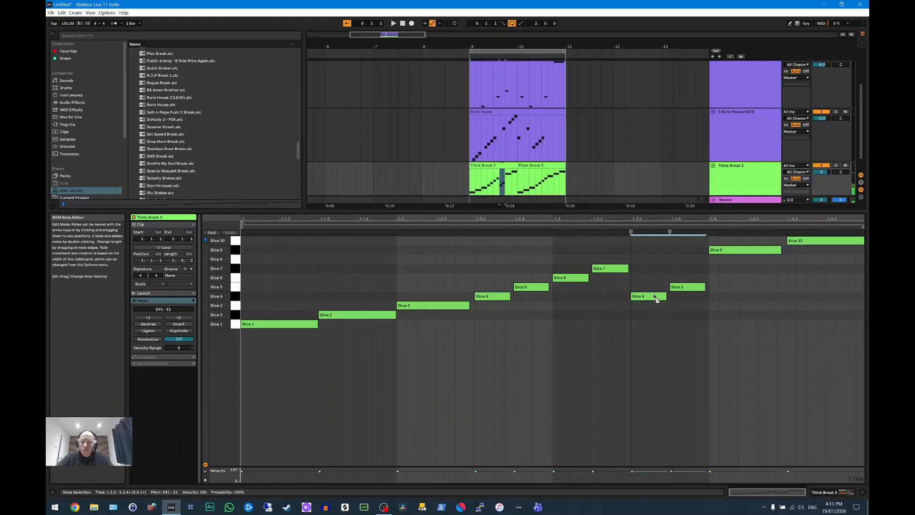
# Replace the Slice 9 and Slice 10 notes at the end of the clip with a Slice 3 and a Slice 2 note.
pyautogui.click(729, 251)
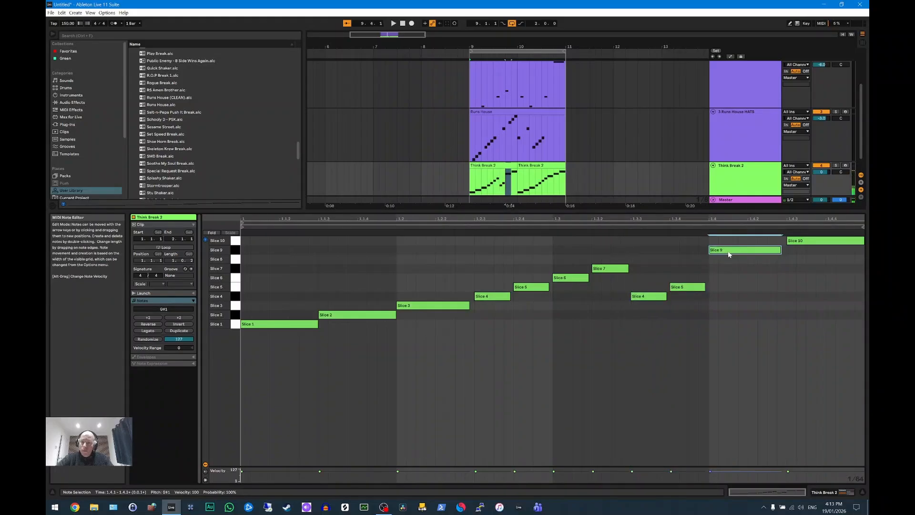
pyautogui.press('Delete')
pyautogui.click(795, 242)
pyautogui.press('Delete')
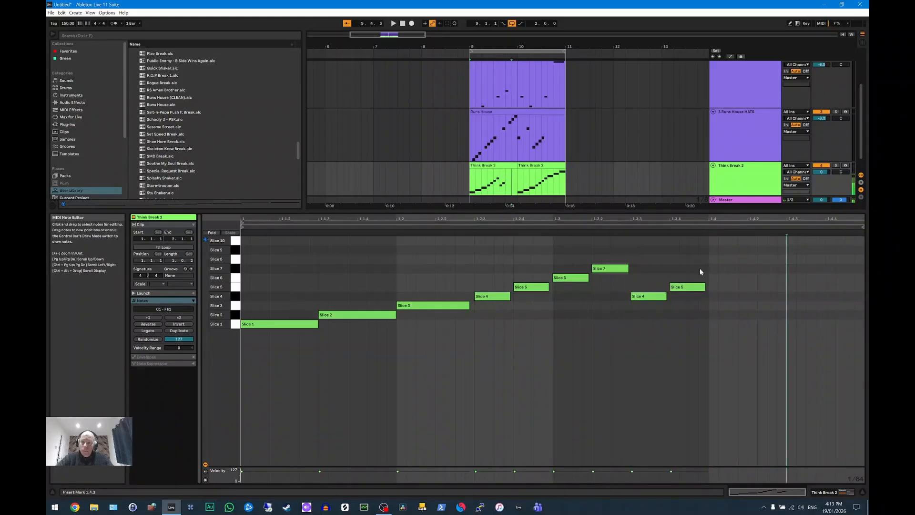
pyautogui.moveTo(342, 299); pyautogui.dragTo(813, 319)
pyautogui.click(779, 351)
pyautogui.click(761, 316)
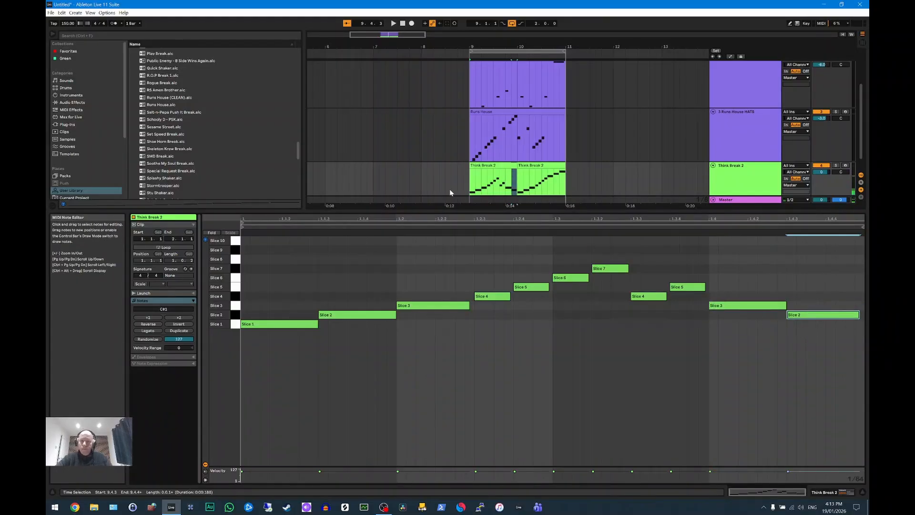
# Duplicate the edited Think Break 2 clip over the second one, play the loop and switch to the track's devices.
pyautogui.click(494, 167)
pyautogui.press('space')
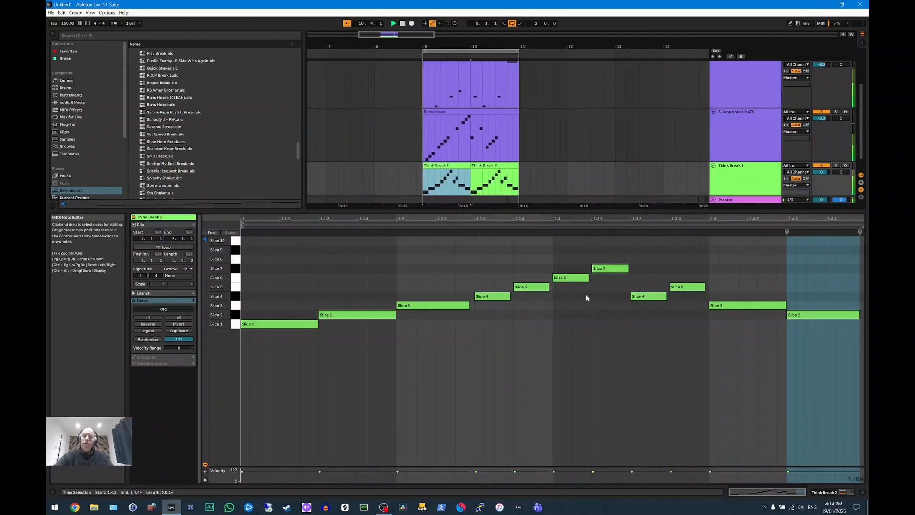
pyautogui.hotkey('shift', 'Tab')
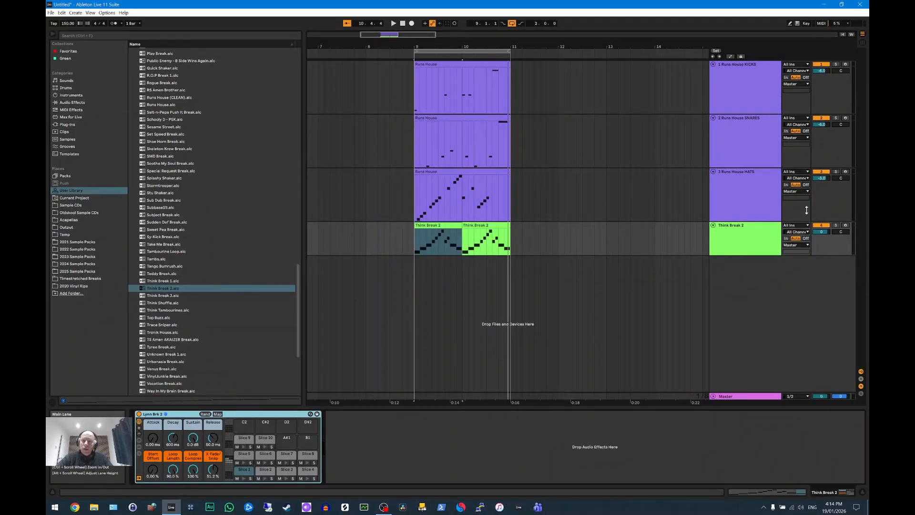
# Group the three Runs House kick, snare and hat tracks and reduce the height of the grouped tracks.
pyautogui.click(734, 194)
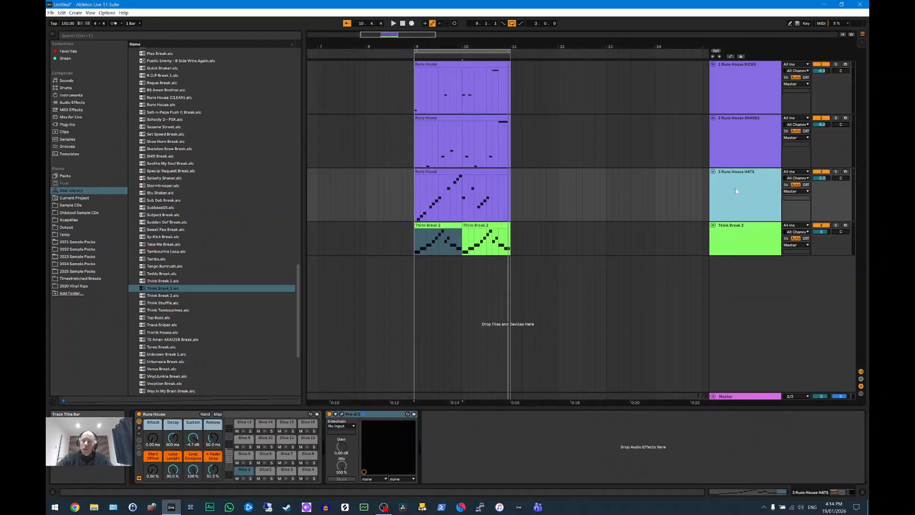
pyautogui.keyDown('shift'); pyautogui.click(739, 91); pyautogui.keyUp('shift')
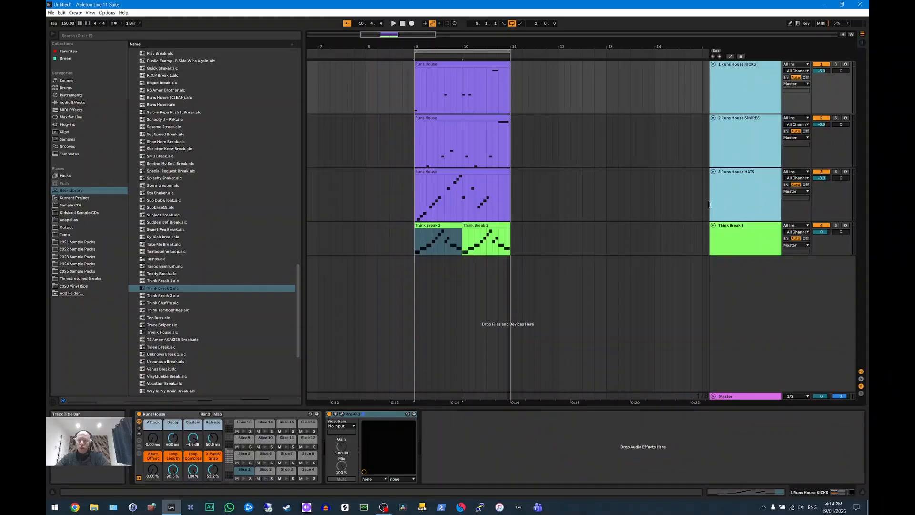
pyautogui.hotkey('ctrl', 'g')
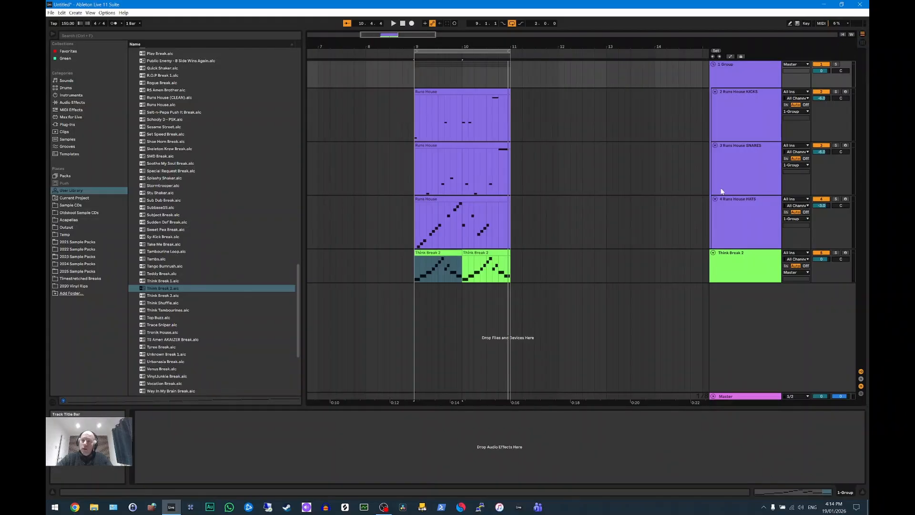
pyautogui.click(742, 117)
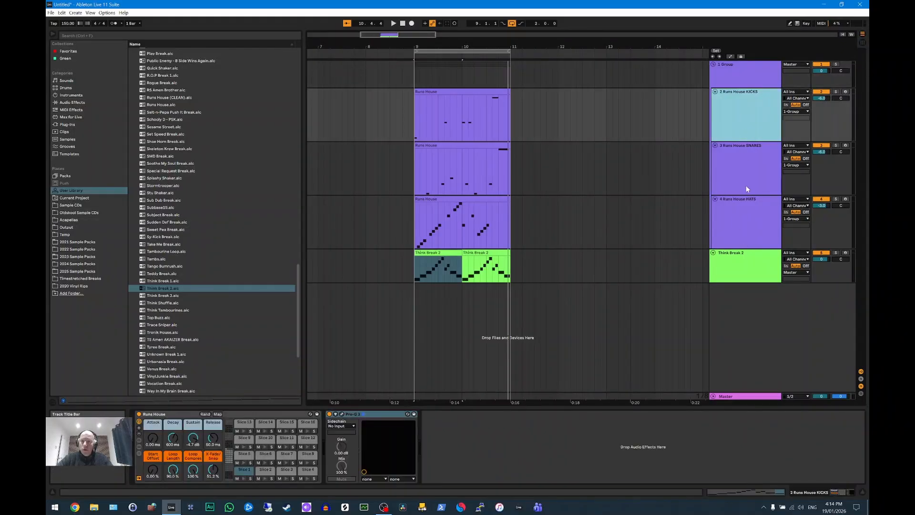
pyautogui.keyDown('shift'); pyautogui.click(740, 219); pyautogui.keyUp('shift')
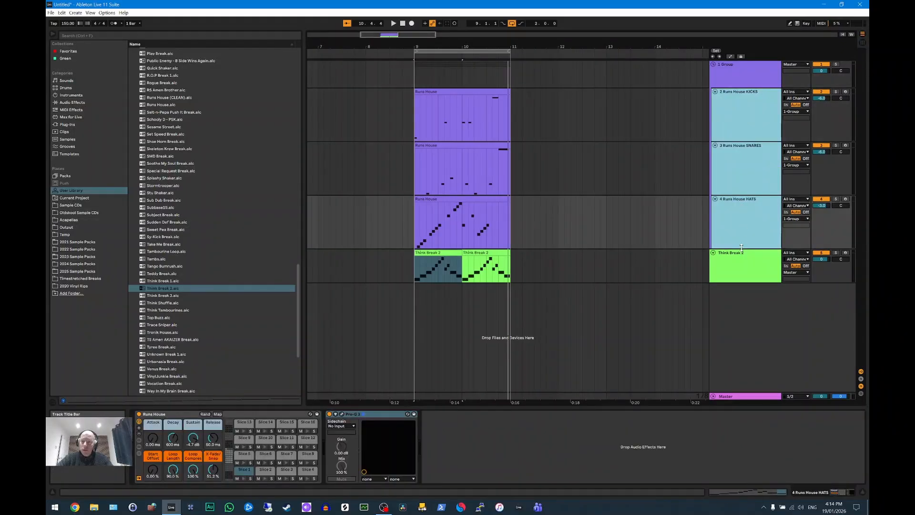
pyautogui.moveTo(742, 247); pyautogui.dragTo(740, 224)
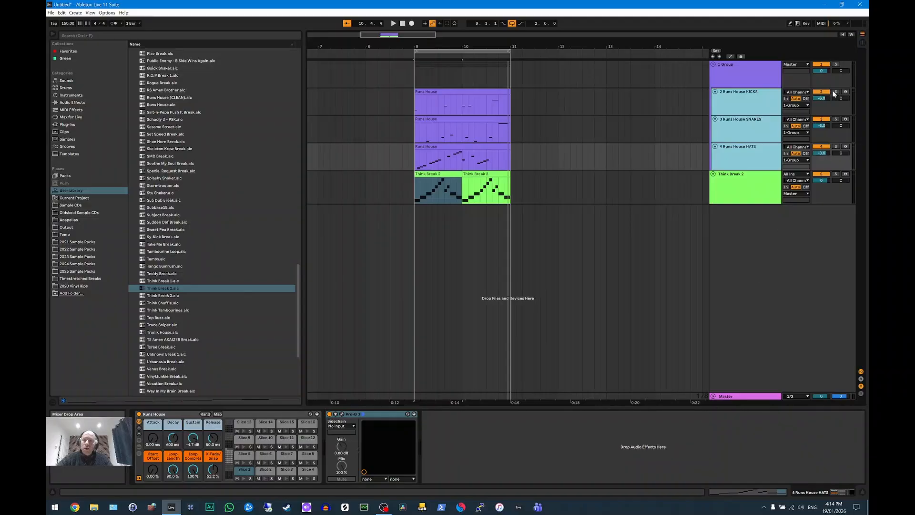
# Audition the Runs House group and the Think Break 2 track separately by soloing each one, and turn both solos off.
pyautogui.click(836, 64)
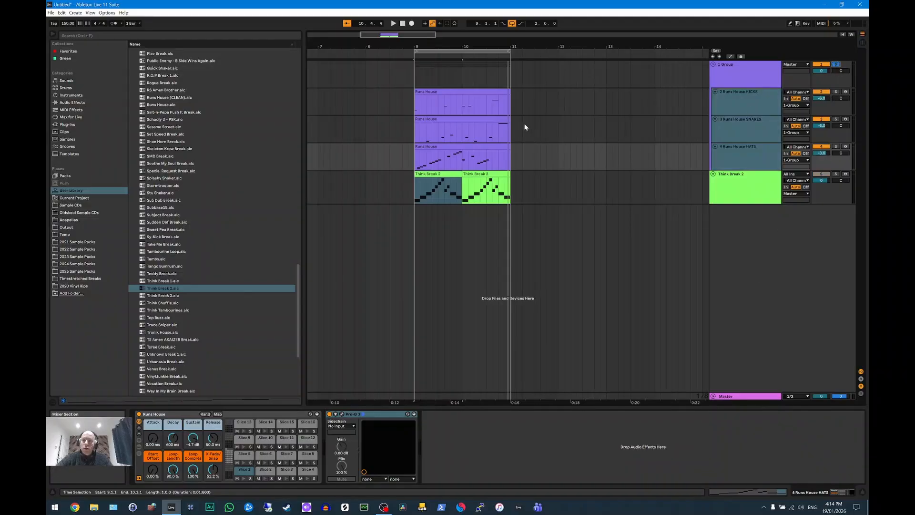
pyautogui.press('space')
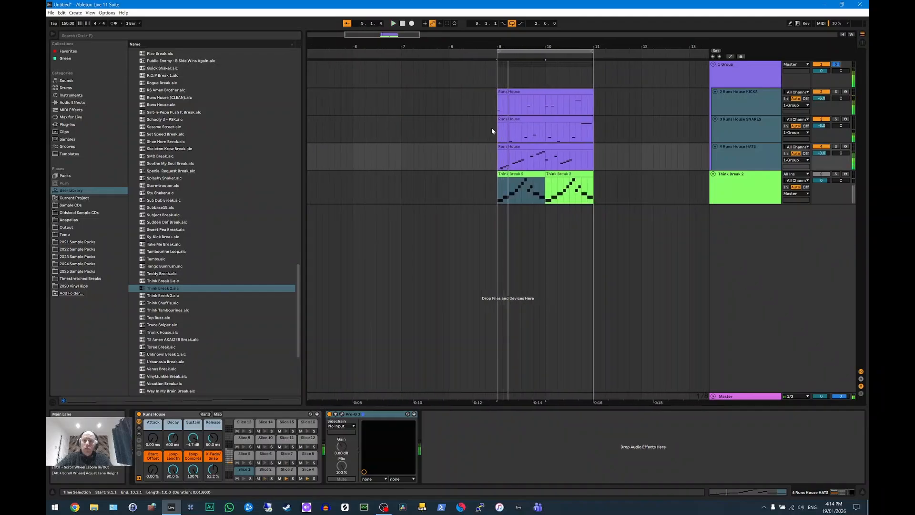
pyautogui.click(836, 65)
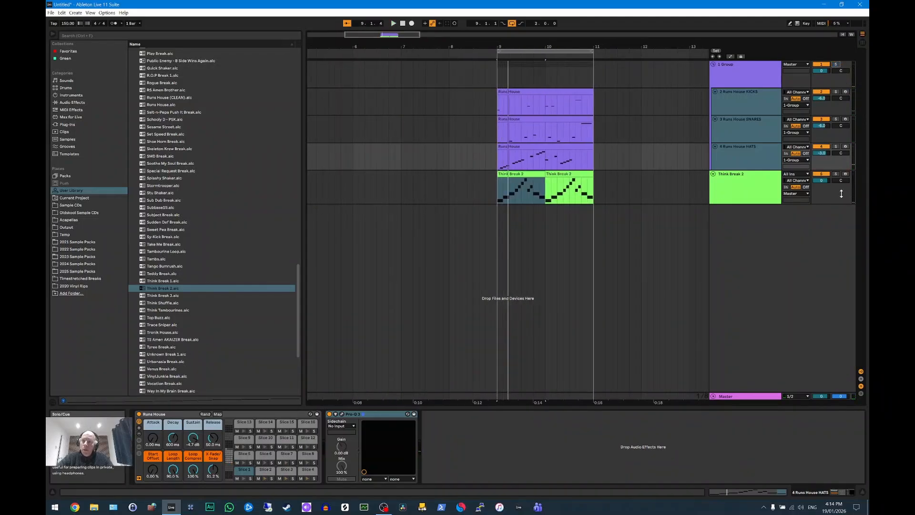
pyautogui.click(836, 173)
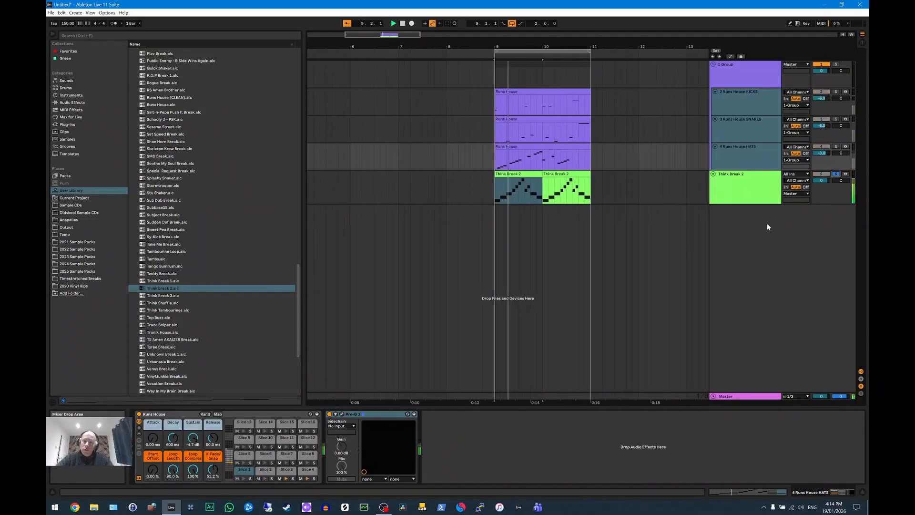
pyautogui.click(837, 175)
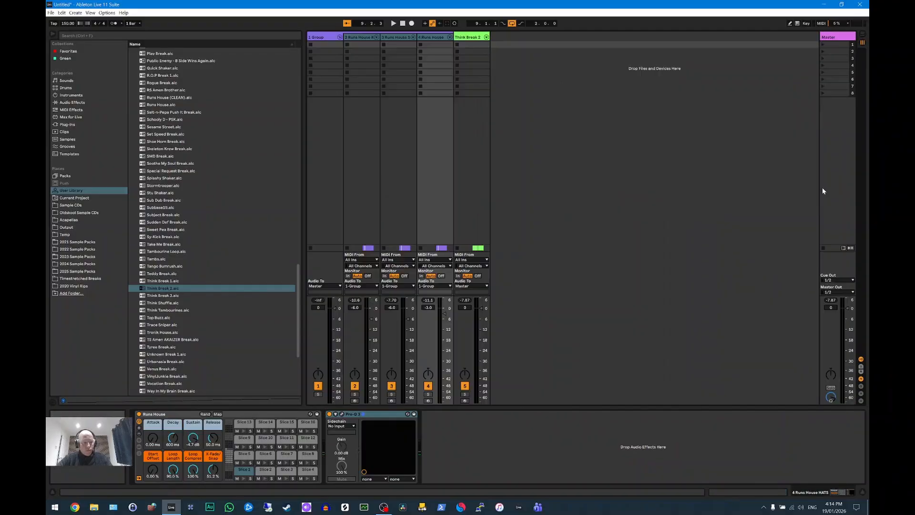
# Lower the Think Break 2 track volume to -5.4 dB in the Session View mixer and play it with the Runs House group.
pyautogui.press('Tab')
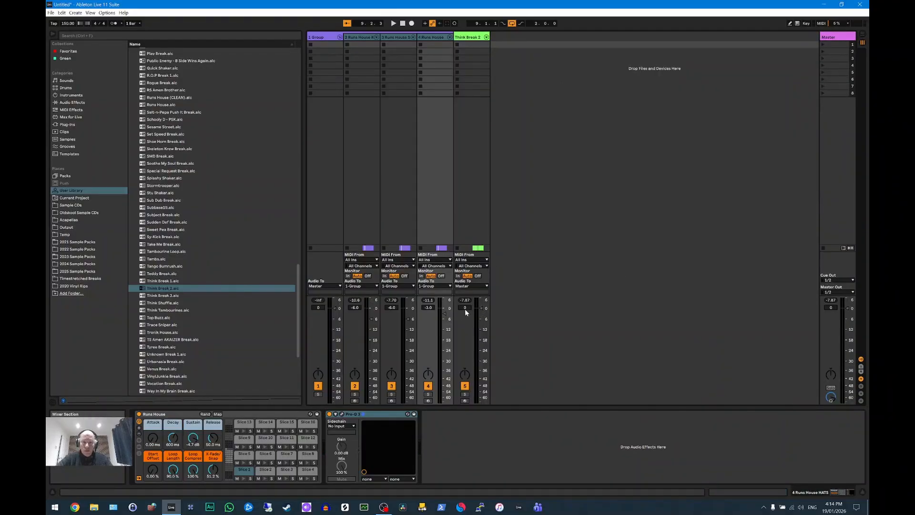
pyautogui.moveTo(465, 308); pyautogui.dragTo(465, 311)
pyautogui.press('Tab')
pyautogui.press('space')
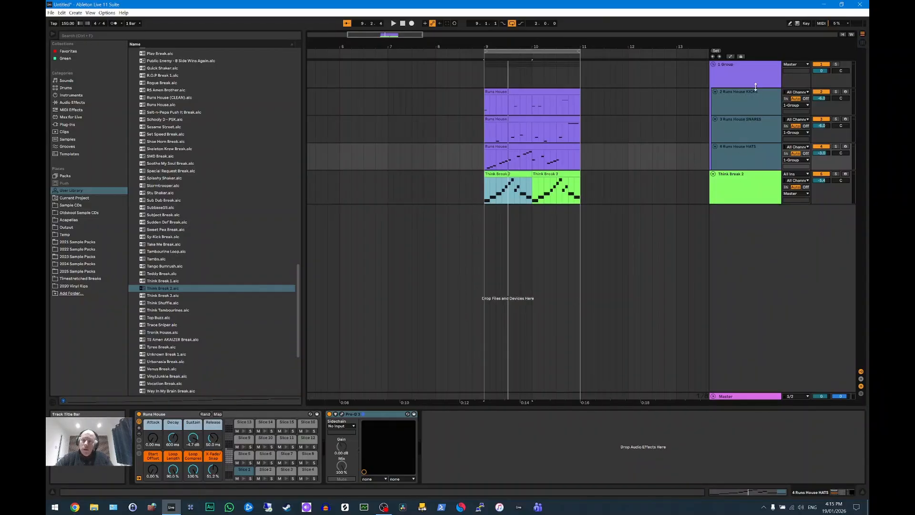
# Add the Utility audio effect to both the Runs House group track and the Think Break 2 track.
pyautogui.click(743, 79)
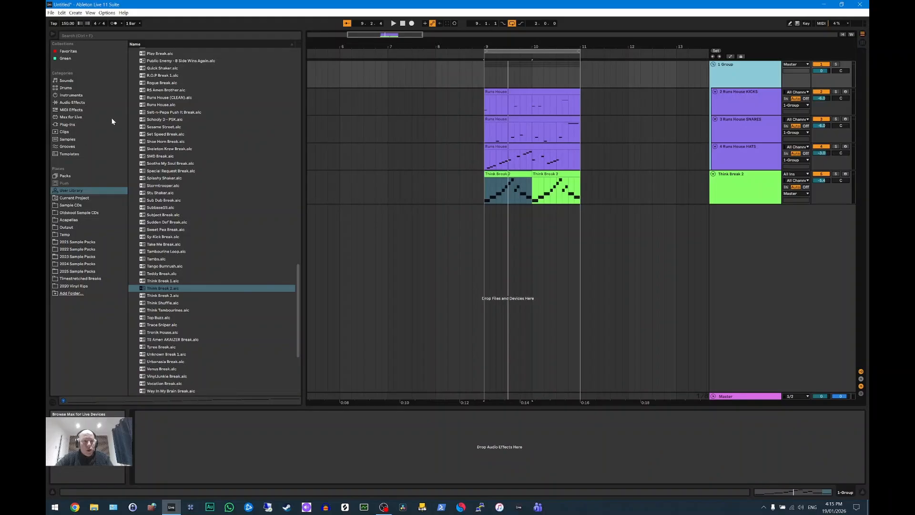
pyautogui.click(75, 104)
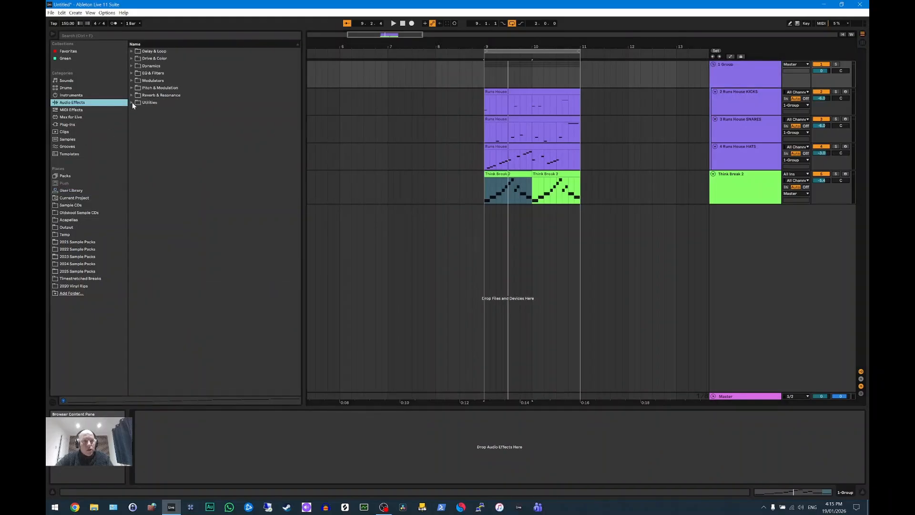
pyautogui.click(132, 103)
pyautogui.click(156, 148)
pyautogui.moveTo(157, 149); pyautogui.dragTo(239, 443)
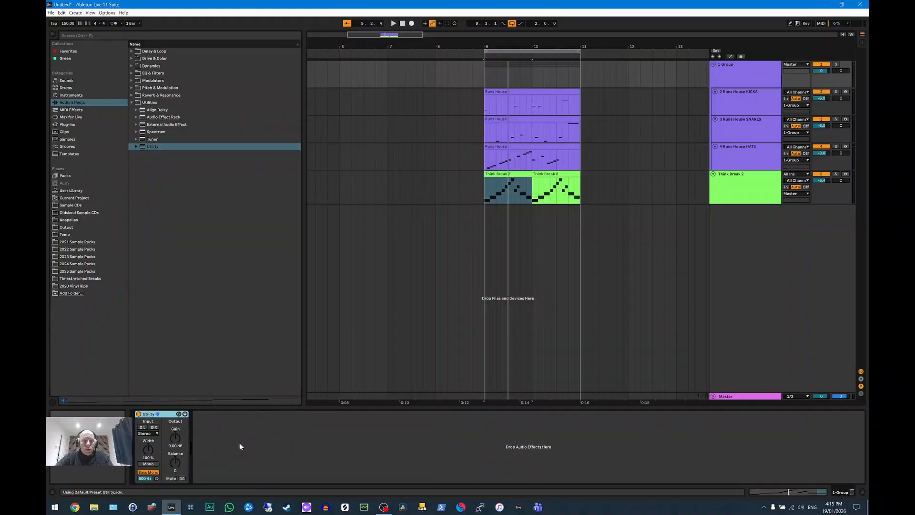
pyautogui.click(741, 190)
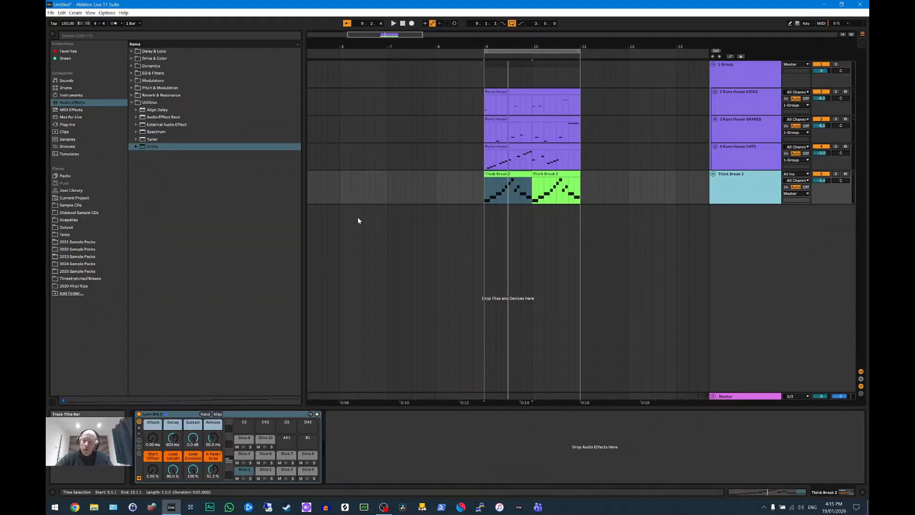
pyautogui.moveTo(153, 146); pyautogui.dragTo(408, 447)
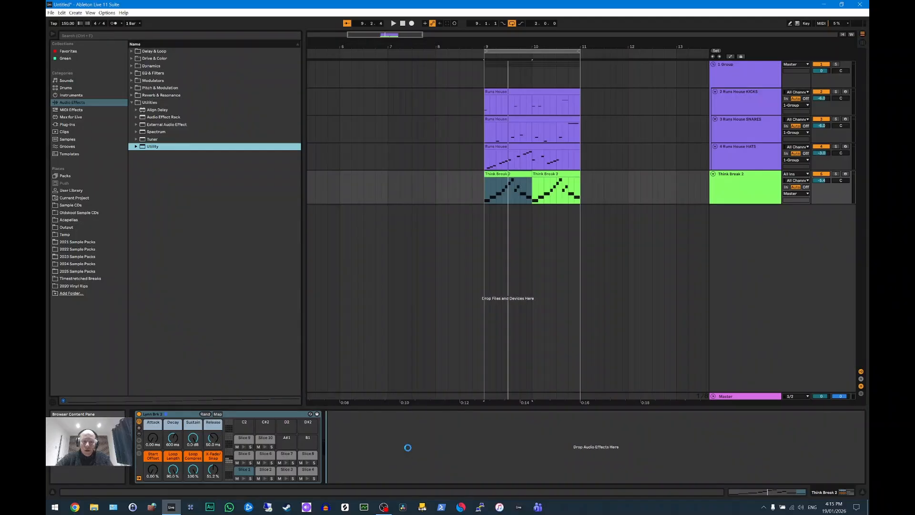
# Play the layered breaks in the mixer, invert the left and right phase in Think Break 2's Utility, and play them again to compare.
pyautogui.press('Tab')
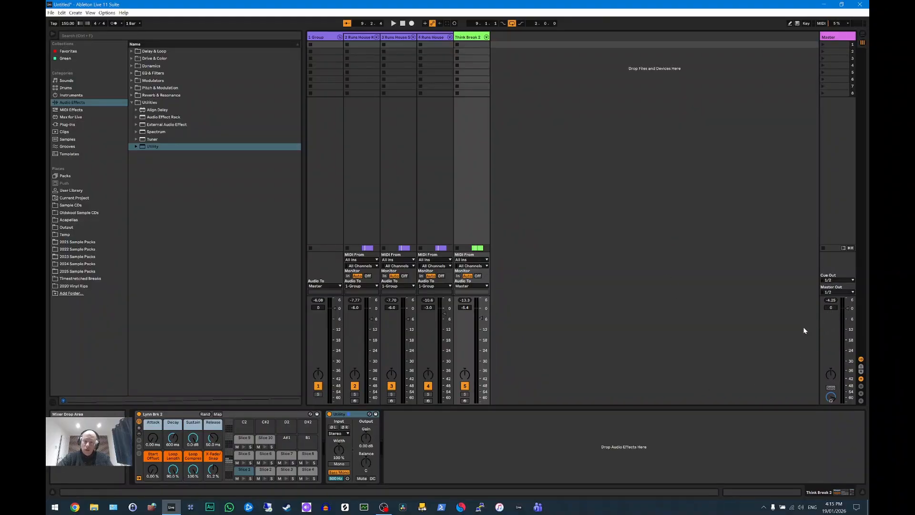
pyautogui.press('space')
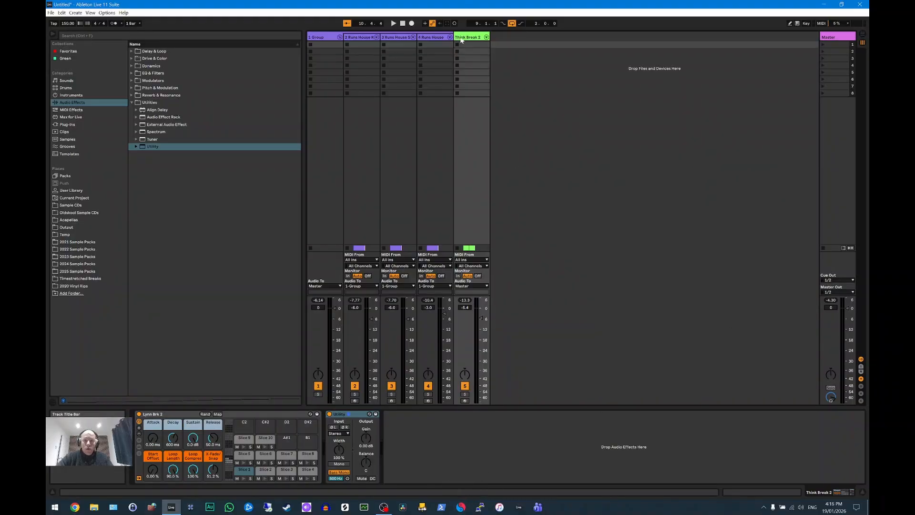
pyautogui.click(333, 427)
pyautogui.click(348, 427)
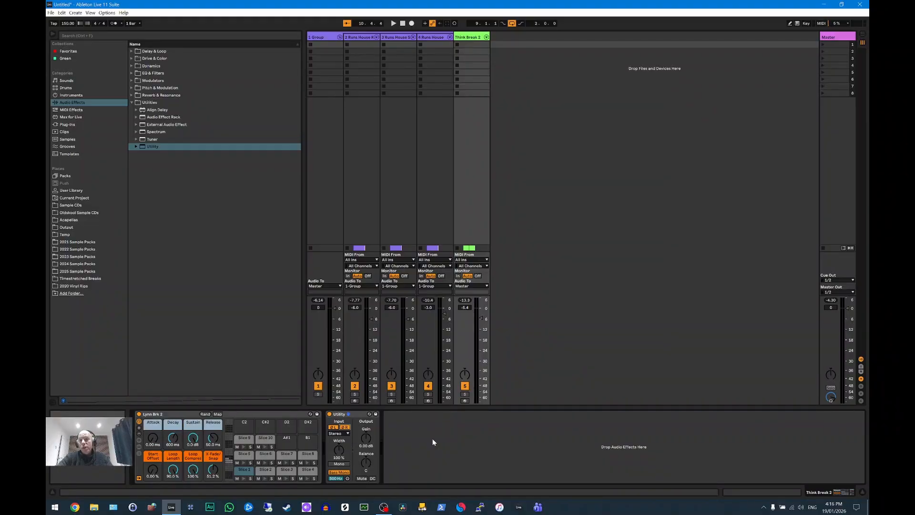
pyautogui.press('space')
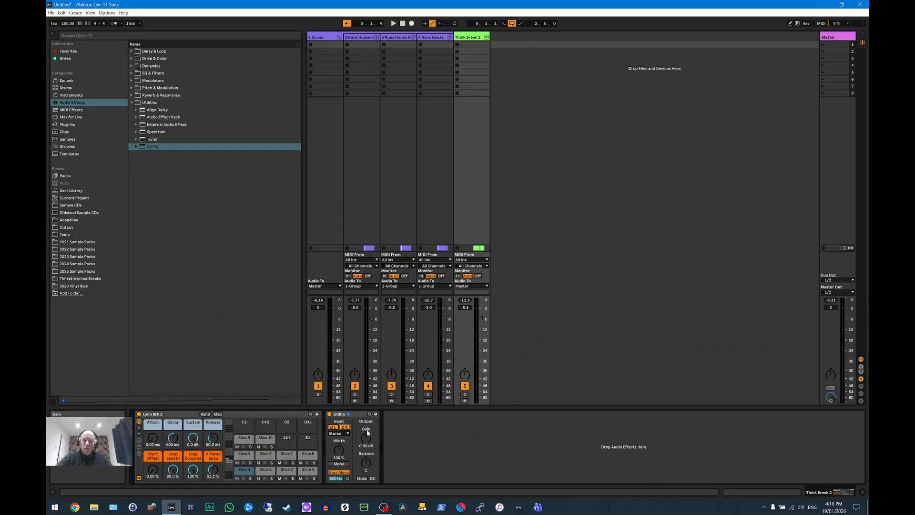
# Turn off the left and right phase inversion in Think Break 2's Utility and replay the layered breaks.
pyautogui.click(345, 427)
pyautogui.click(334, 428)
pyautogui.press('space')
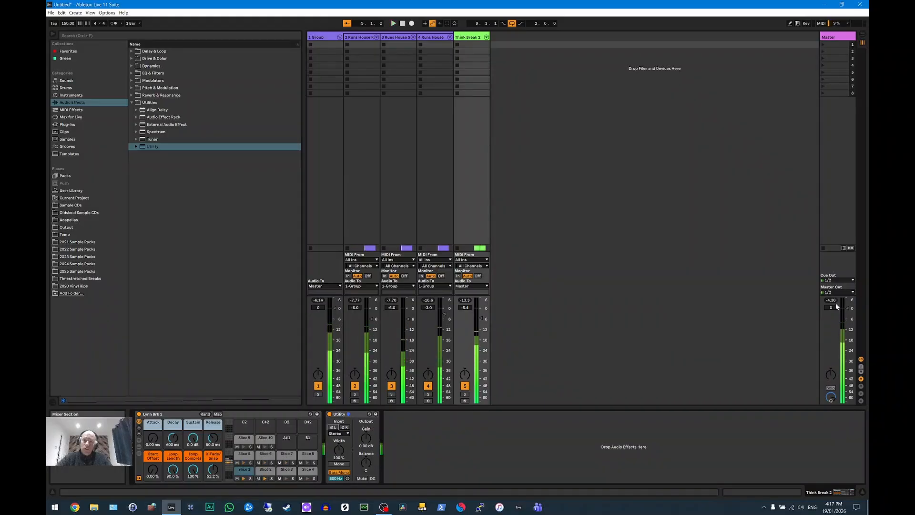
# Stop playback, return to the arrangement and select the Runs House group track to show its Utility.
pyautogui.press('space')
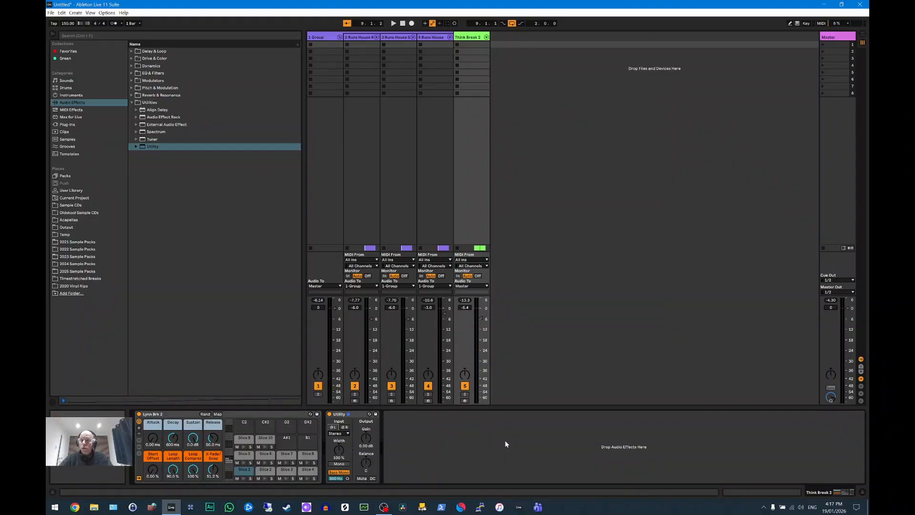
pyautogui.press('Tab')
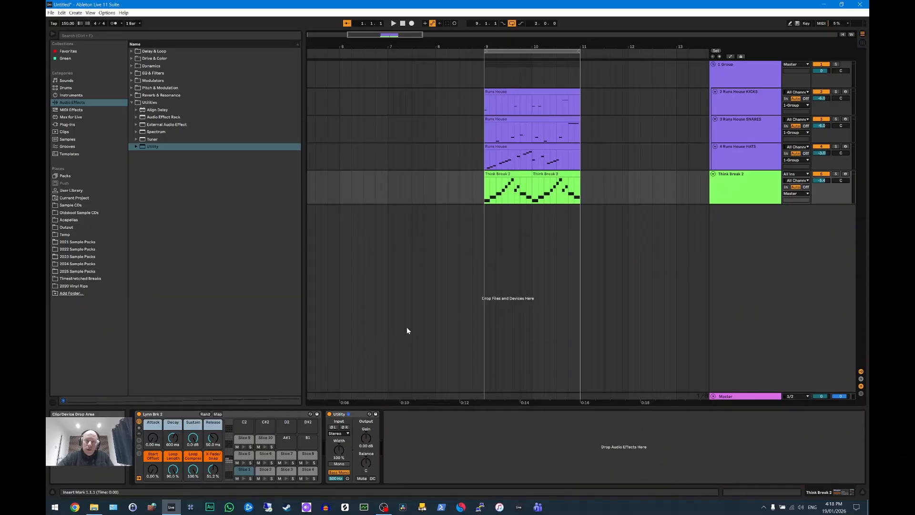
pyautogui.click(737, 76)
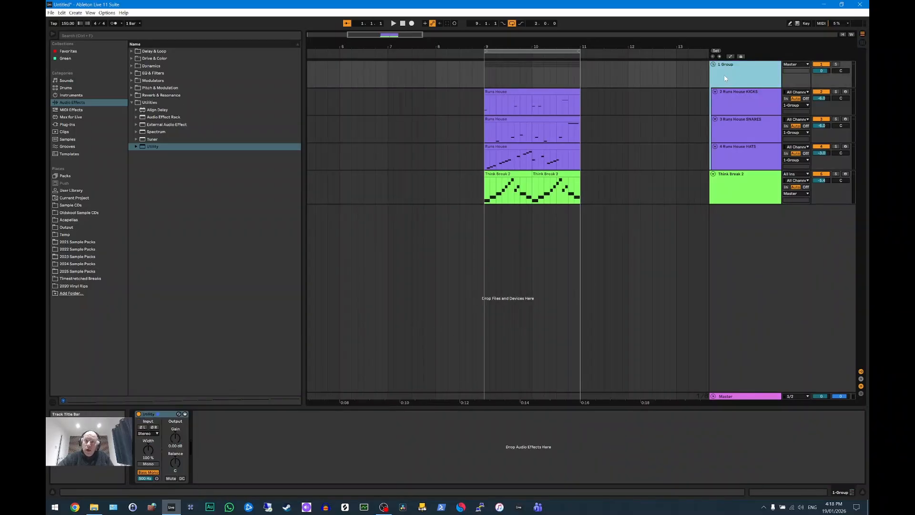
# Solo the Runs House group and add the Drum Buss preset STU's Transient Shaping Enhance ahead of its Utility.
pyautogui.click(836, 64)
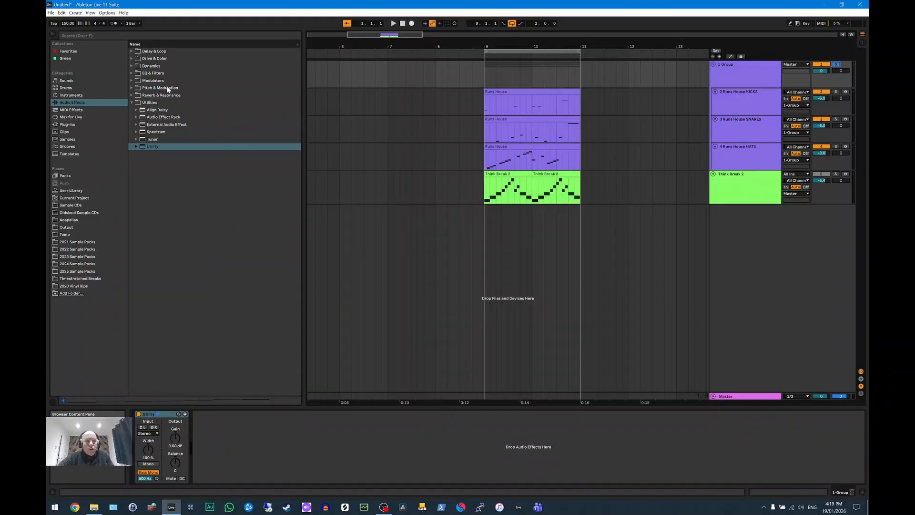
pyautogui.click(132, 58)
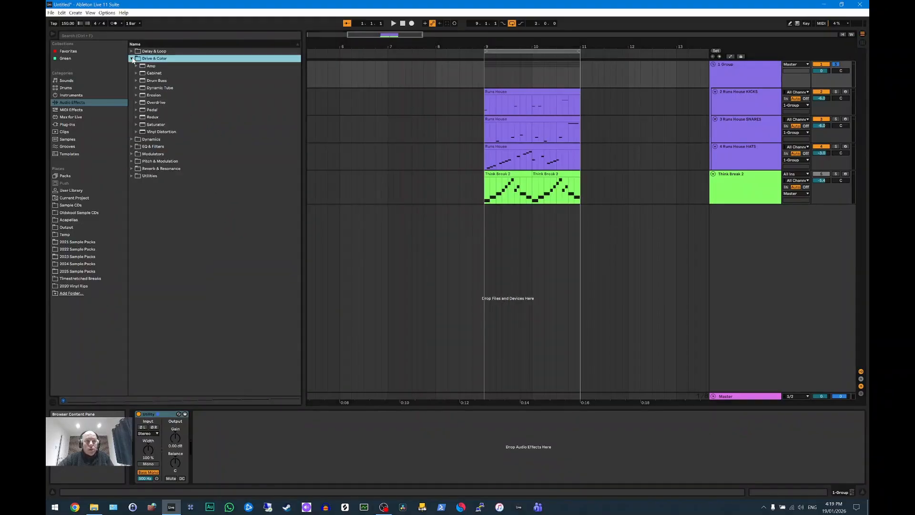
pyautogui.click(135, 80)
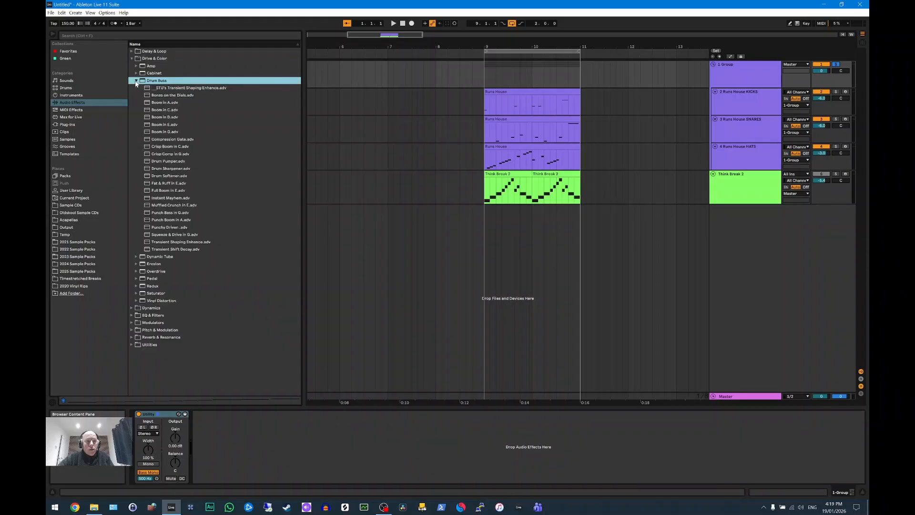
pyautogui.click(178, 89)
pyautogui.moveTo(178, 89)
pyautogui.mouseDown()
pyautogui.moveTo(333, 353)
pyautogui.moveTo(298, 444)
pyautogui.mouseUp()
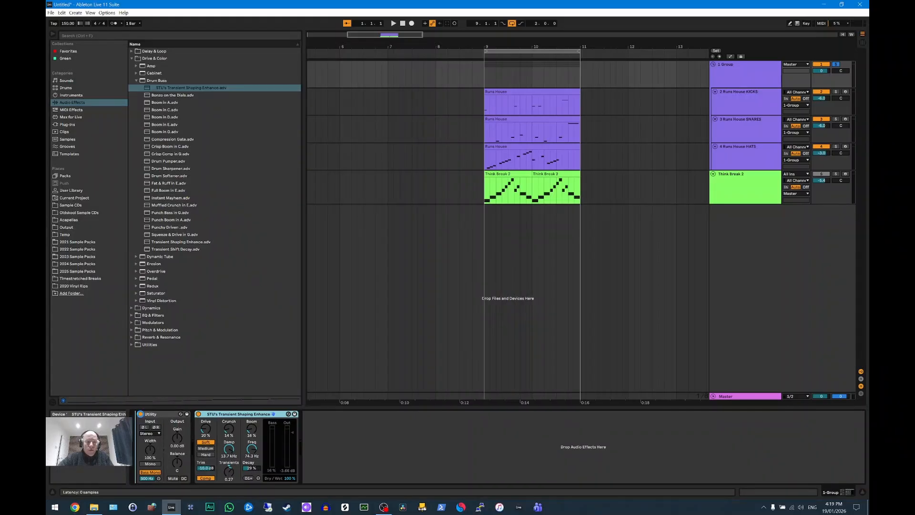
pyautogui.moveTo(140, 414); pyautogui.dragTo(141, 414)
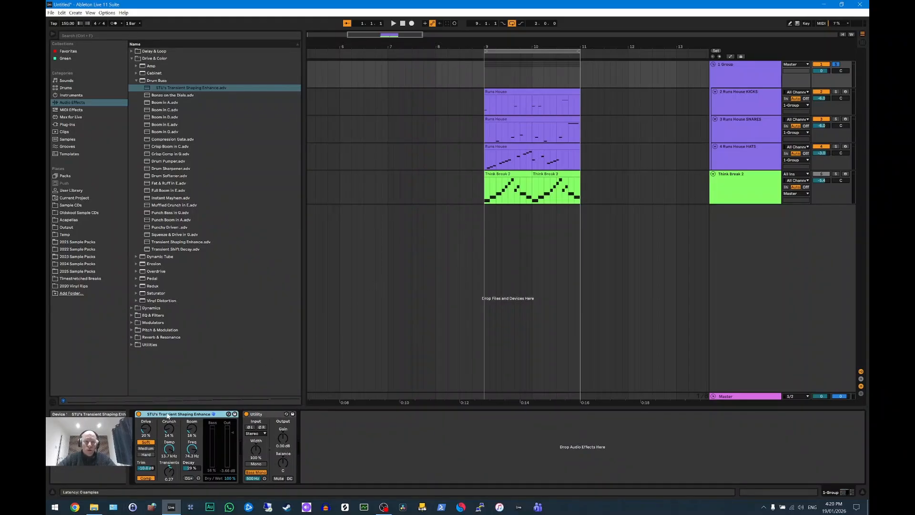
# Play the soloed group and lower the Drum Buss damping frequency to 3.45 kHz.
pyautogui.press('Down')
pyautogui.press('space')
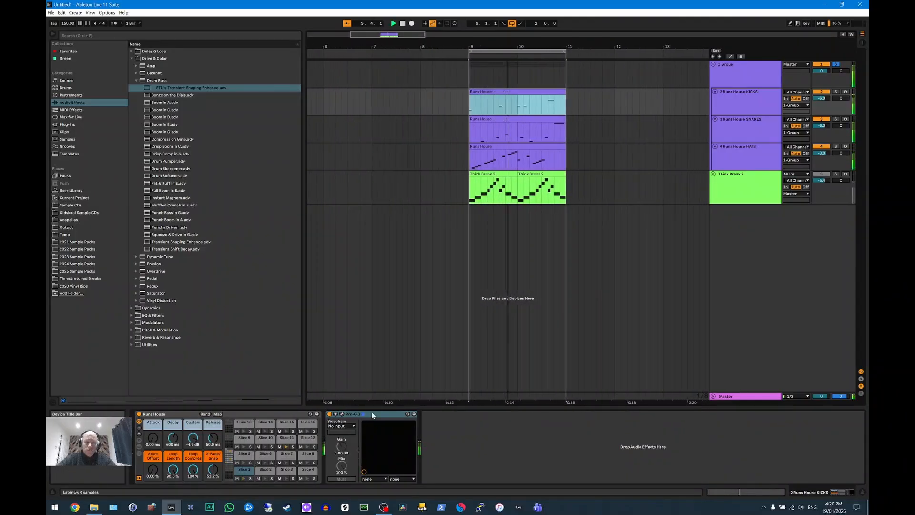
pyautogui.press('Up')
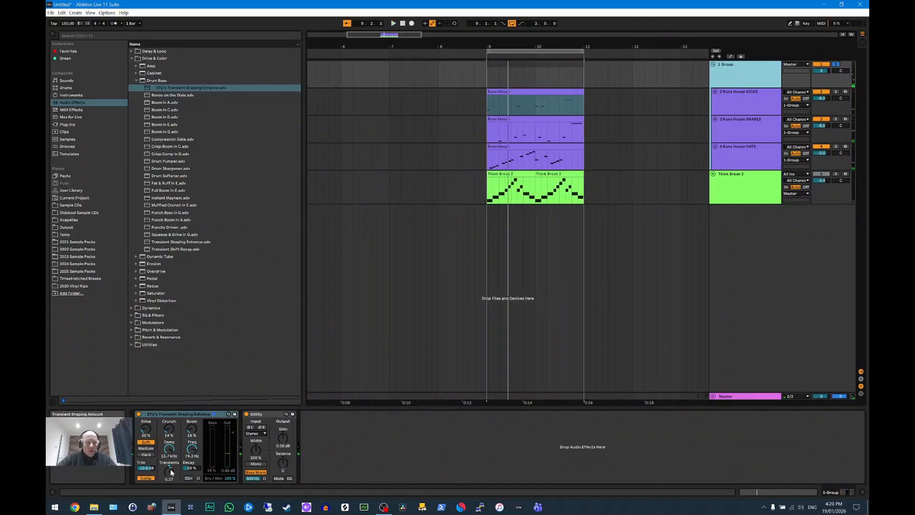
pyautogui.moveTo(173, 454); pyautogui.dragTo(173, 465)
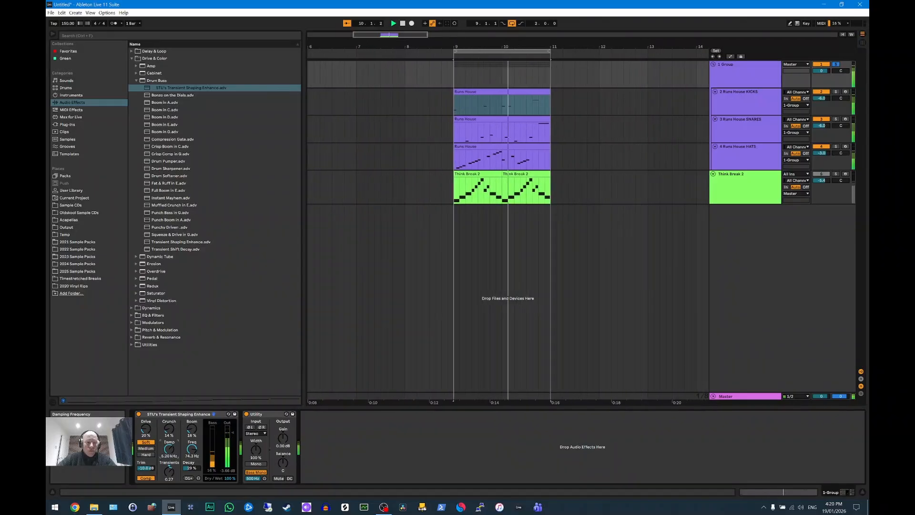
pyautogui.moveTo(169, 449); pyautogui.dragTo(169, 459)
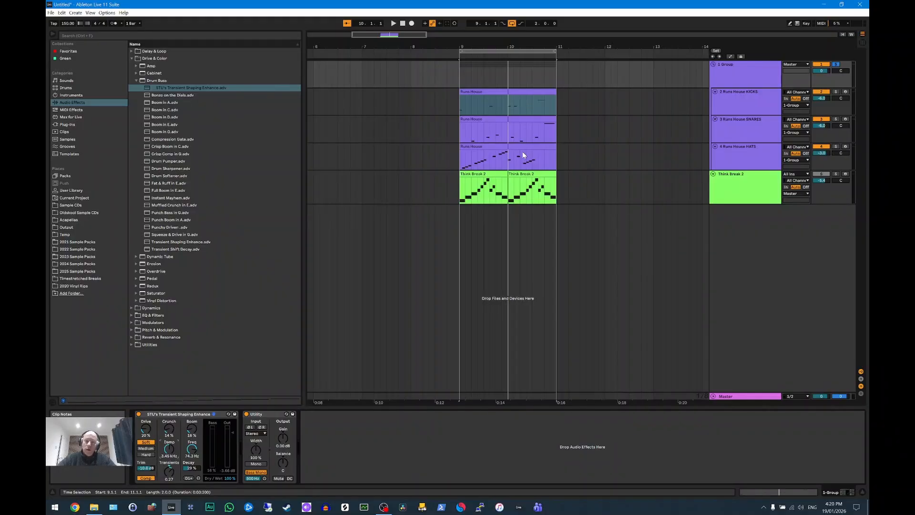
pyautogui.press('space')
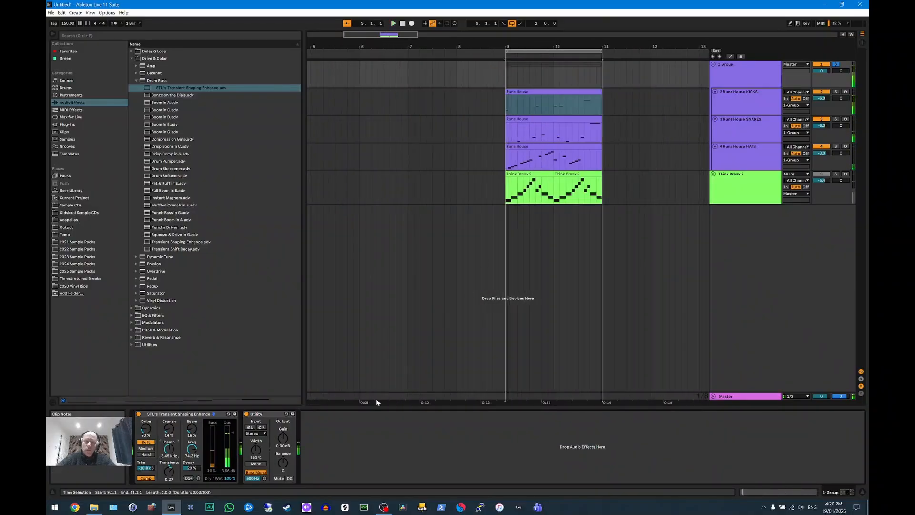
pyautogui.moveTo(169, 476); pyautogui.dragTo(170, 475)
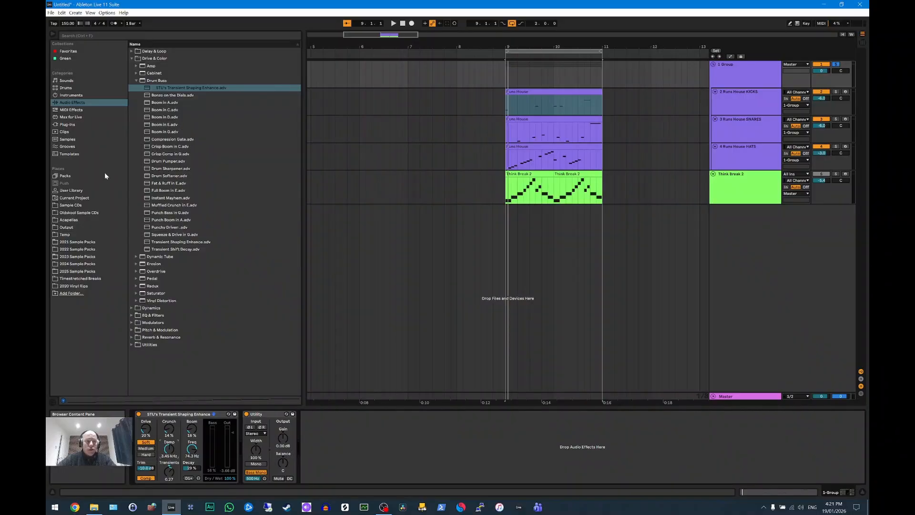
# Add the iZotope Ozone Imager plug-in after Utility on the Runs House group.
pyautogui.click(65, 125)
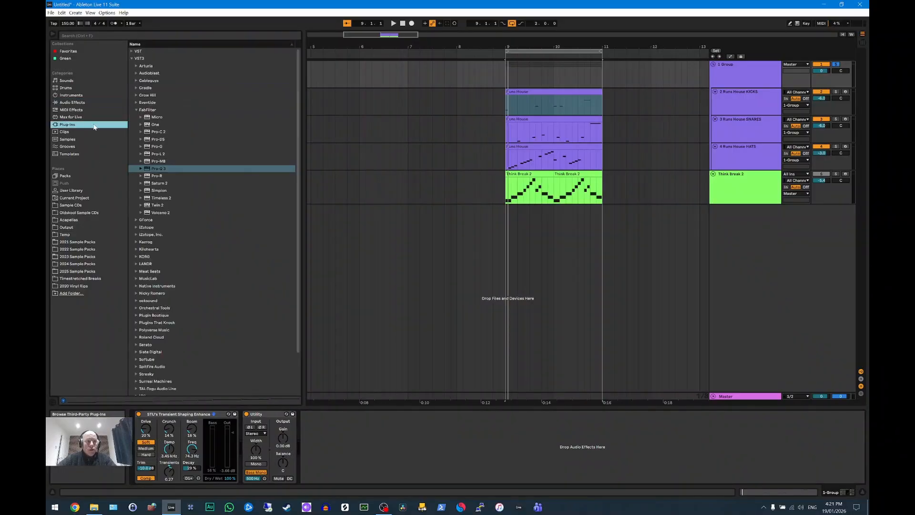
pyautogui.click(136, 110)
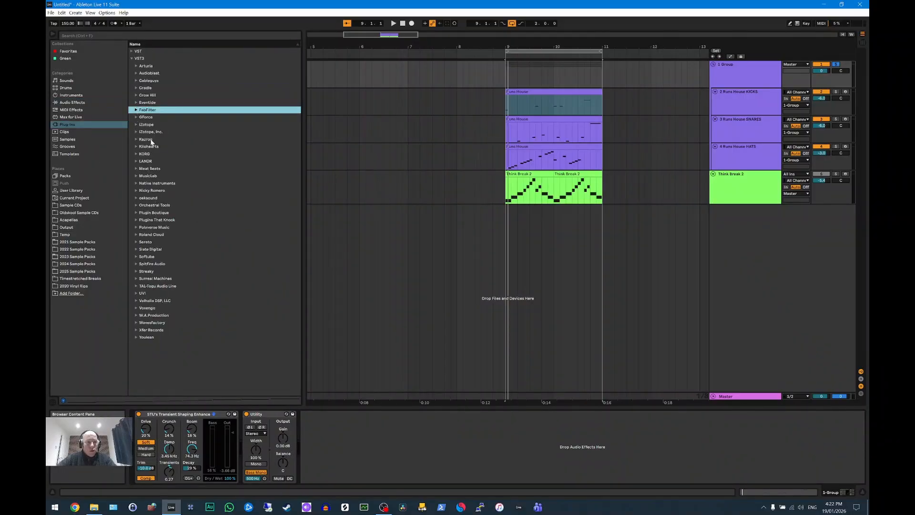
pyautogui.click(136, 125)
pyautogui.click(136, 125)
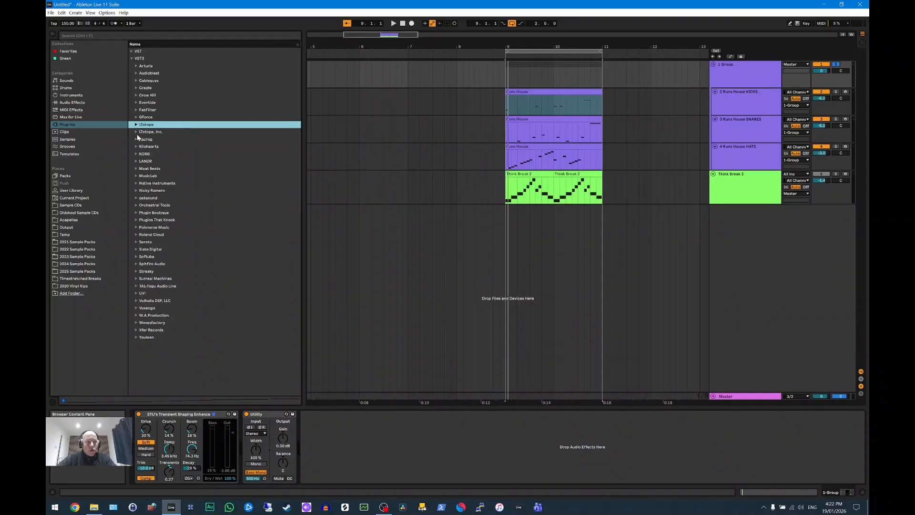
pyautogui.click(136, 132)
pyautogui.click(158, 139)
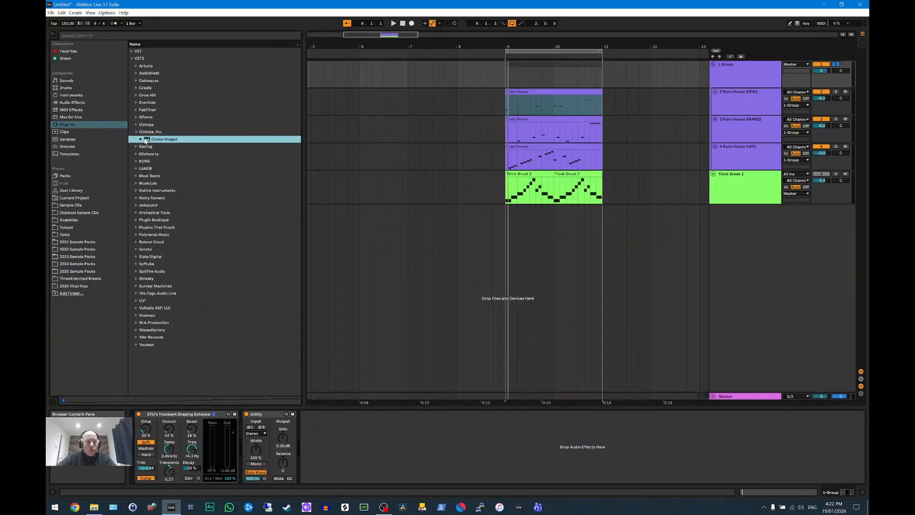
pyautogui.moveTo(160, 141); pyautogui.dragTo(315, 430)
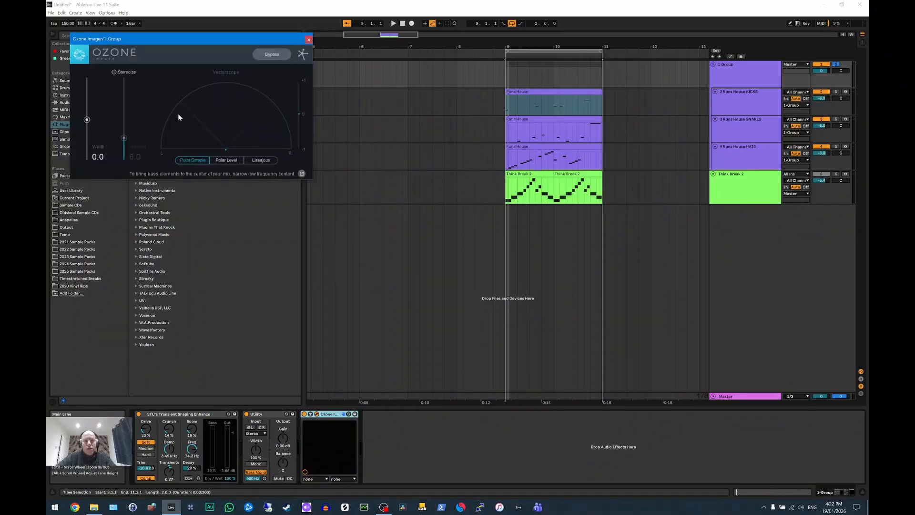
# Play the group to check its stereo image in Ozone Imager's vectorscope, keeping the plug-in window clear of the browser.
pyautogui.moveTo(190, 42); pyautogui.dragTo(358, 150)
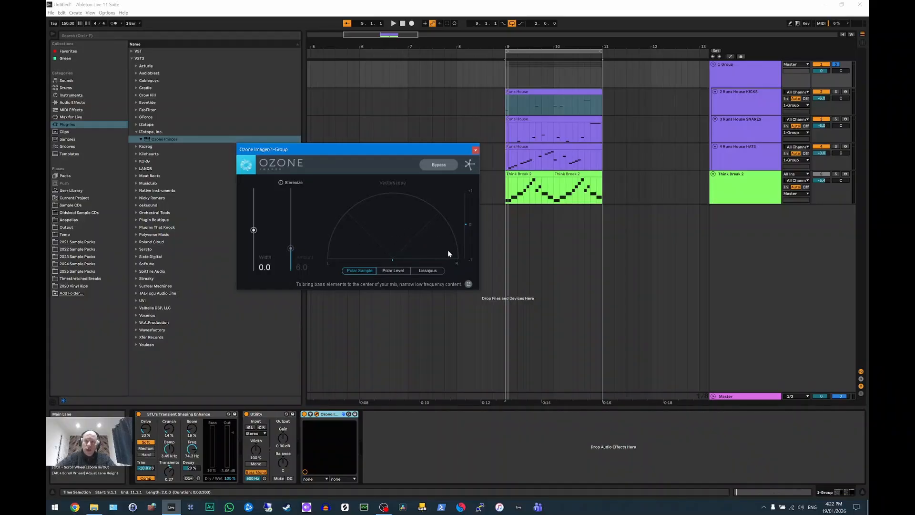
pyautogui.press('space')
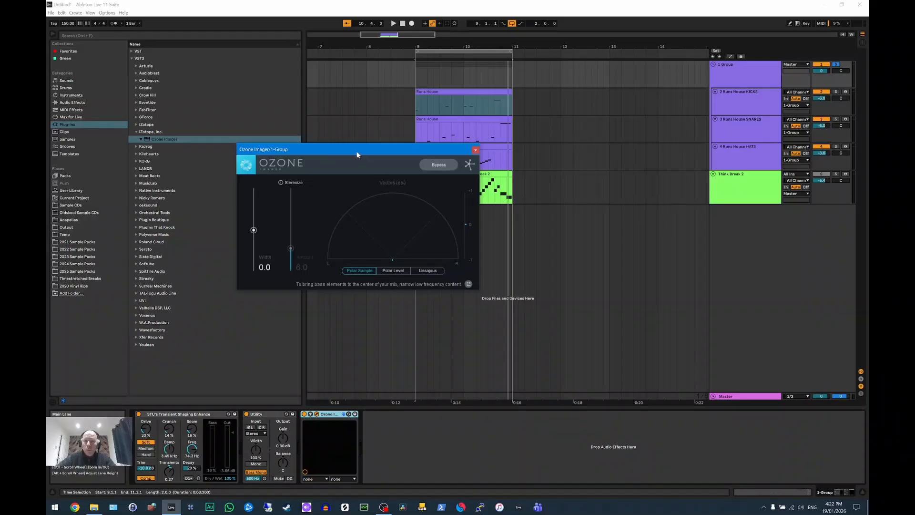
pyautogui.moveTo(353, 151); pyautogui.dragTo(456, 142)
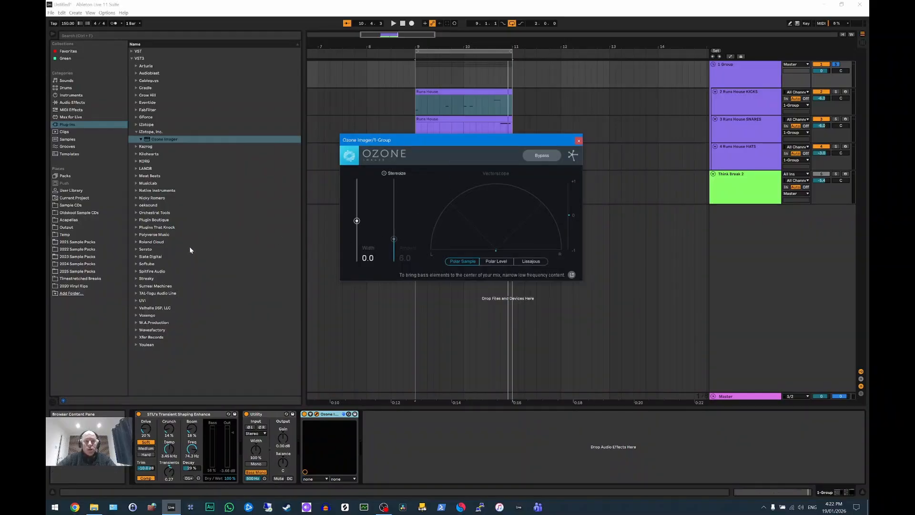
# Insert Polyverse Music's Wider plug-in before Ozone Imager and move Utility to the end of the group's device chain.
pyautogui.click(137, 234)
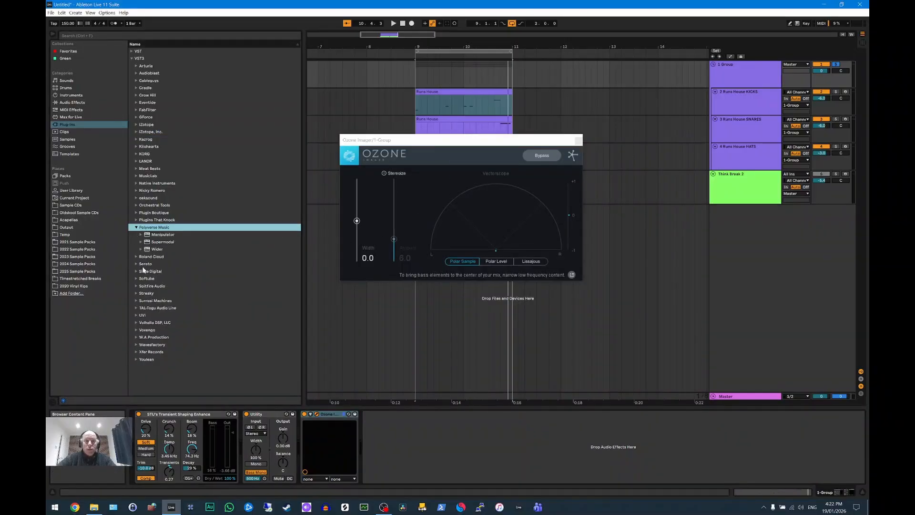
pyautogui.click(154, 250)
pyautogui.moveTo(154, 251)
pyautogui.mouseDown()
pyautogui.moveTo(198, 293)
pyautogui.moveTo(267, 448)
pyautogui.moveTo(296, 451)
pyautogui.mouseUp()
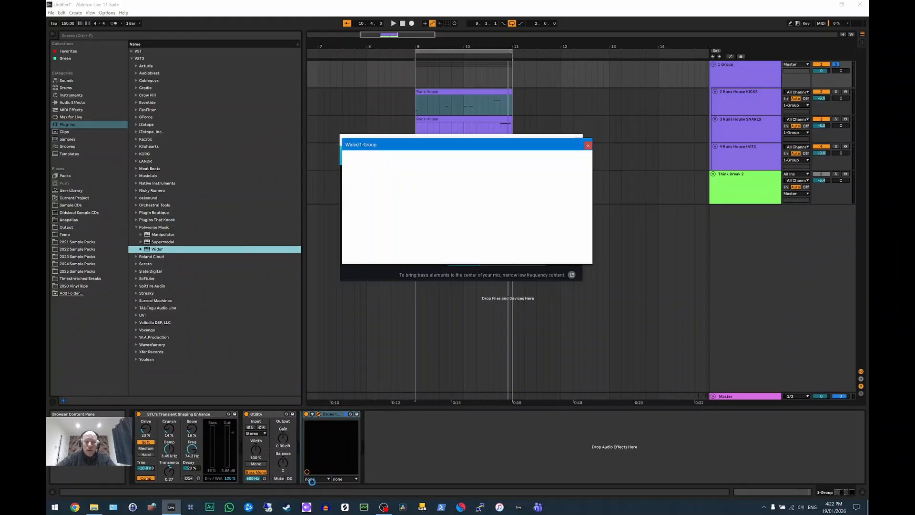
pyautogui.click(396, 450)
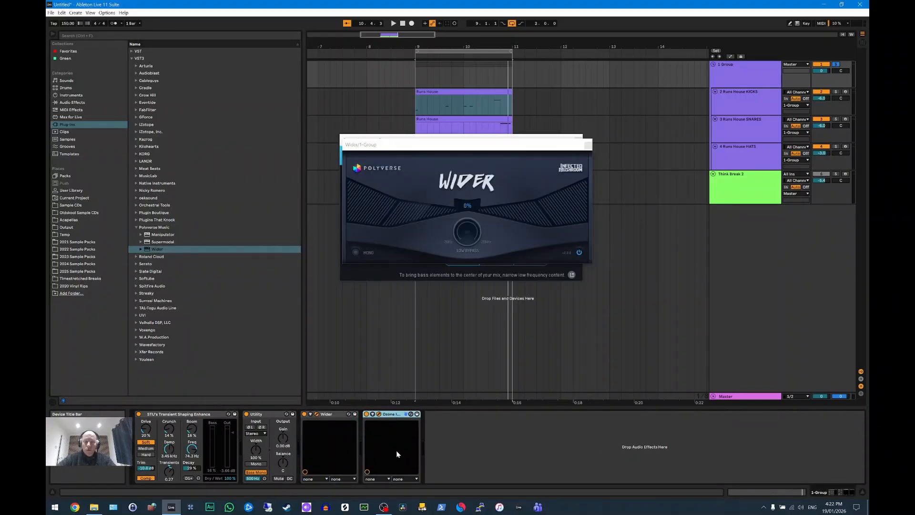
pyautogui.moveTo(459, 147); pyautogui.dragTo(197, 141)
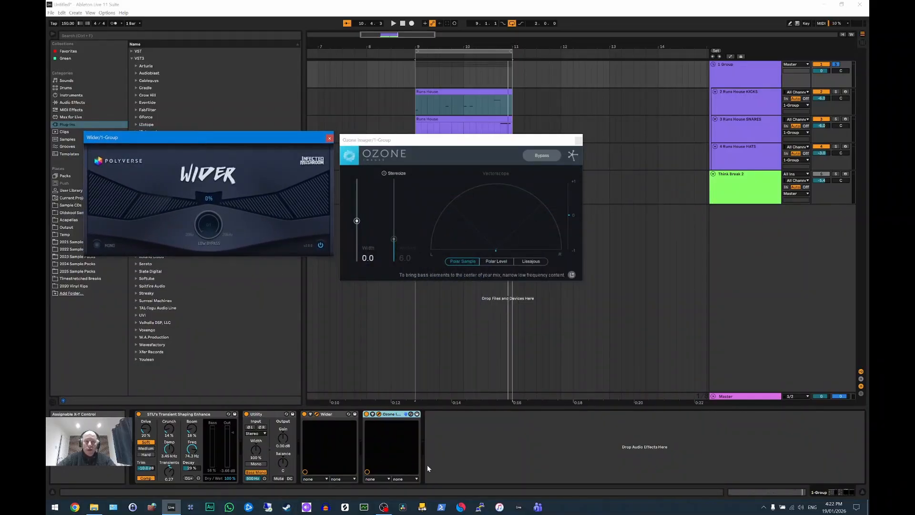
pyautogui.moveTo(265, 417); pyautogui.dragTo(448, 418)
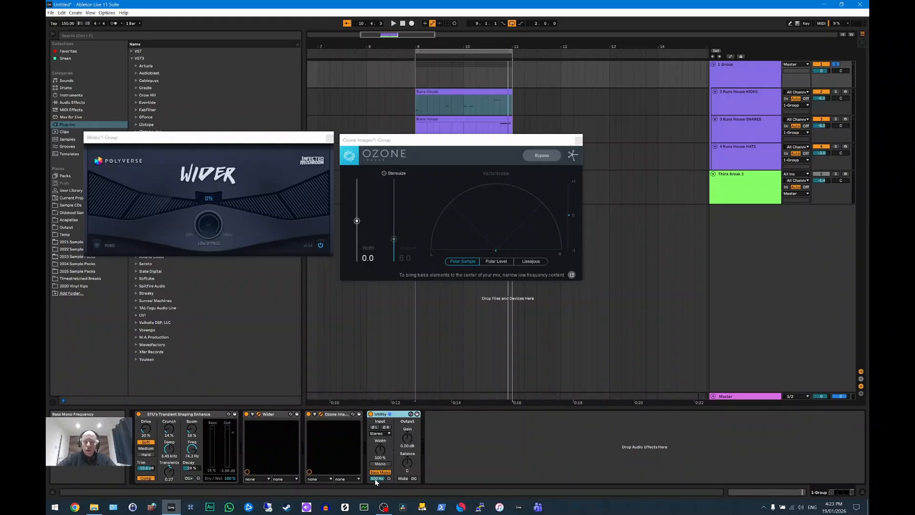
# Raise Wider's low bypass frequency and set its width to 35%.
pyautogui.click(217, 210)
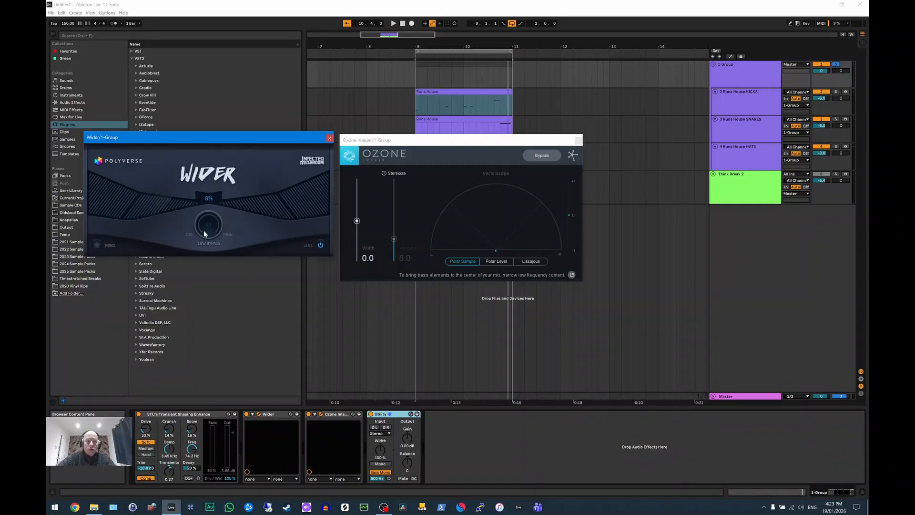
pyautogui.moveTo(204, 233); pyautogui.dragTo(200, 205)
pyautogui.moveTo(200, 199); pyautogui.dragTo(200, 197)
pyautogui.moveTo(211, 193); pyautogui.dragTo(211, 173)
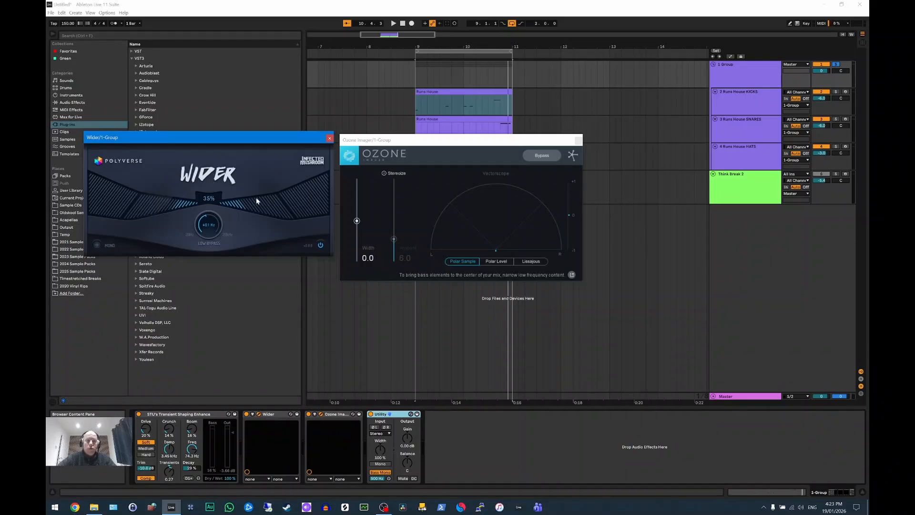
# Play the group with Wider on, bypassed and on again, comparing the stereo spread in Ozone Imager's vectorscope.
pyautogui.press('space')
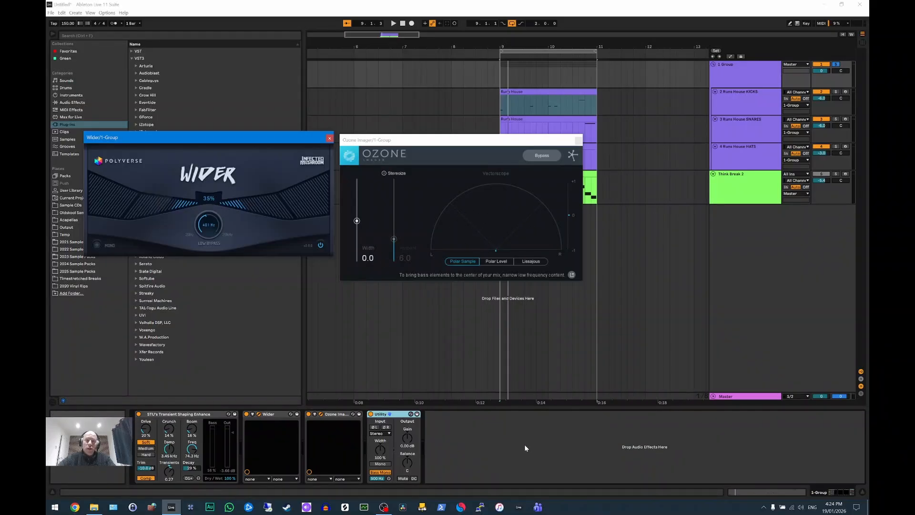
pyautogui.press('space')
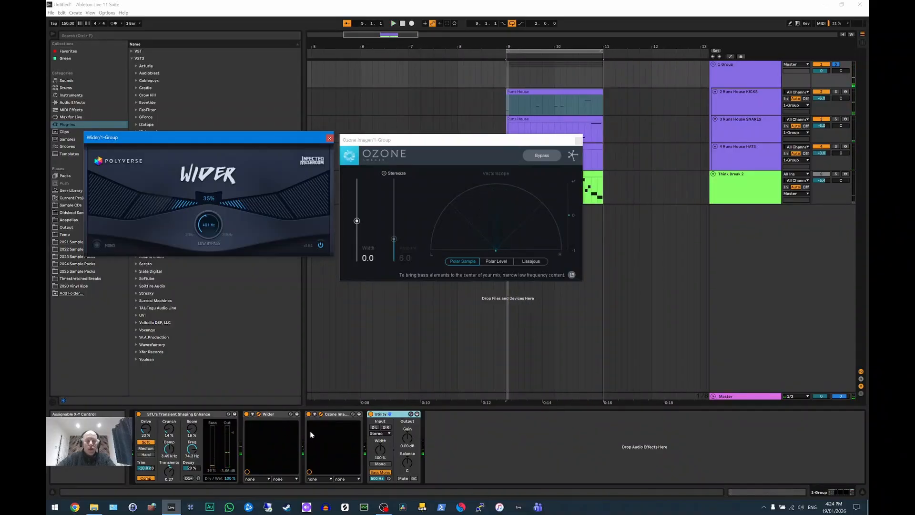
pyautogui.click(248, 416)
pyautogui.press('space')
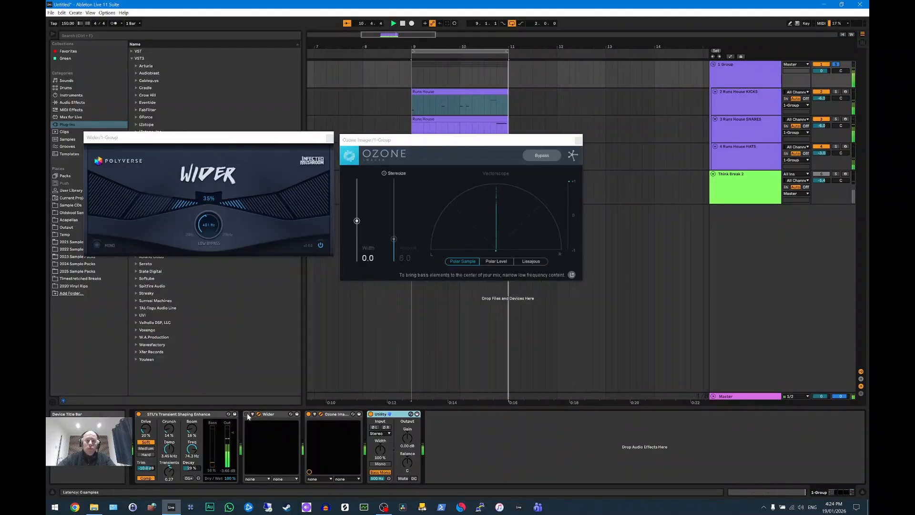
pyautogui.press('space')
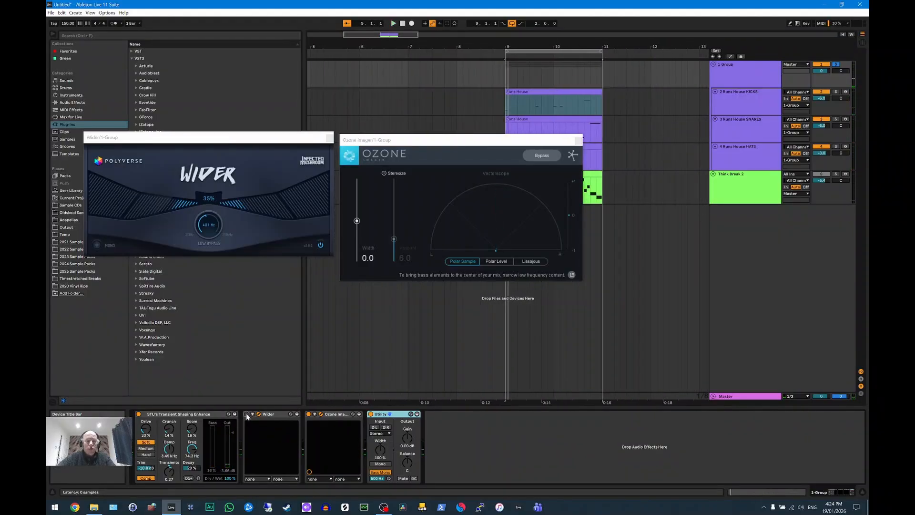
pyautogui.press('space')
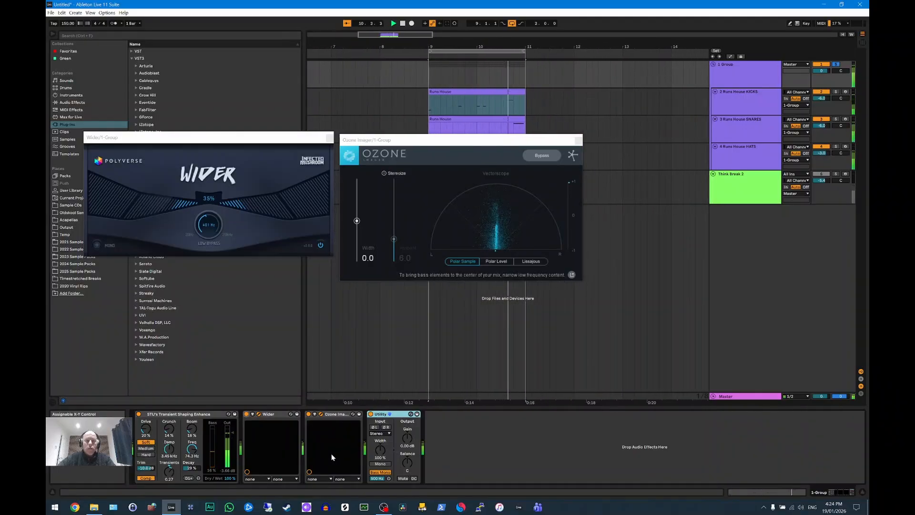
pyautogui.press('space')
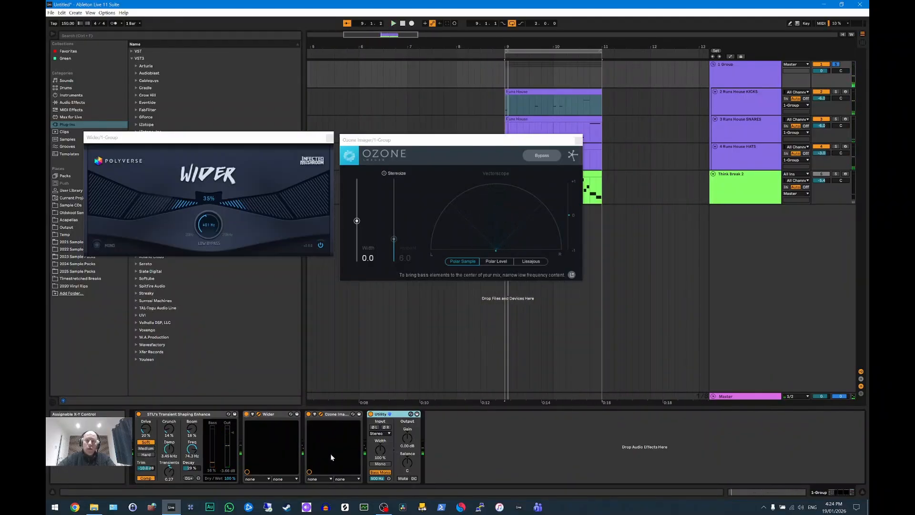